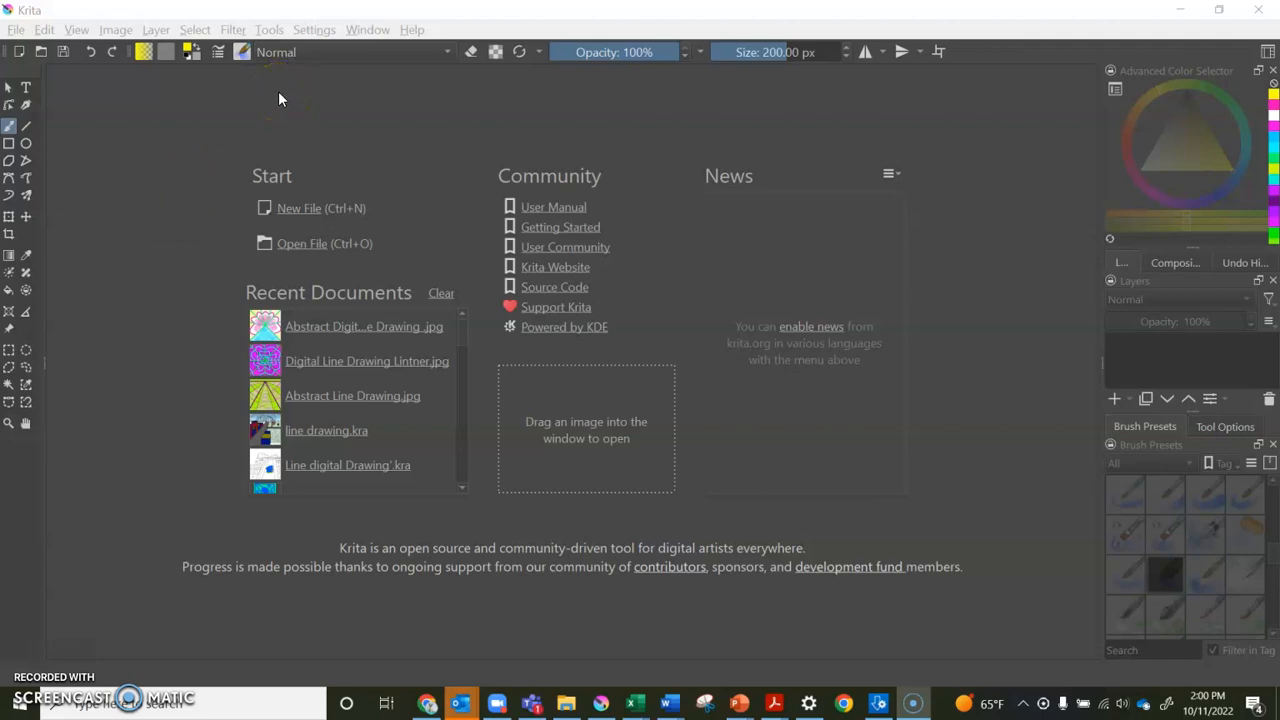
Create a new 1600 × 1600 px document at 300 pixels/inch in RGB/Alpha
left_click(299, 212)
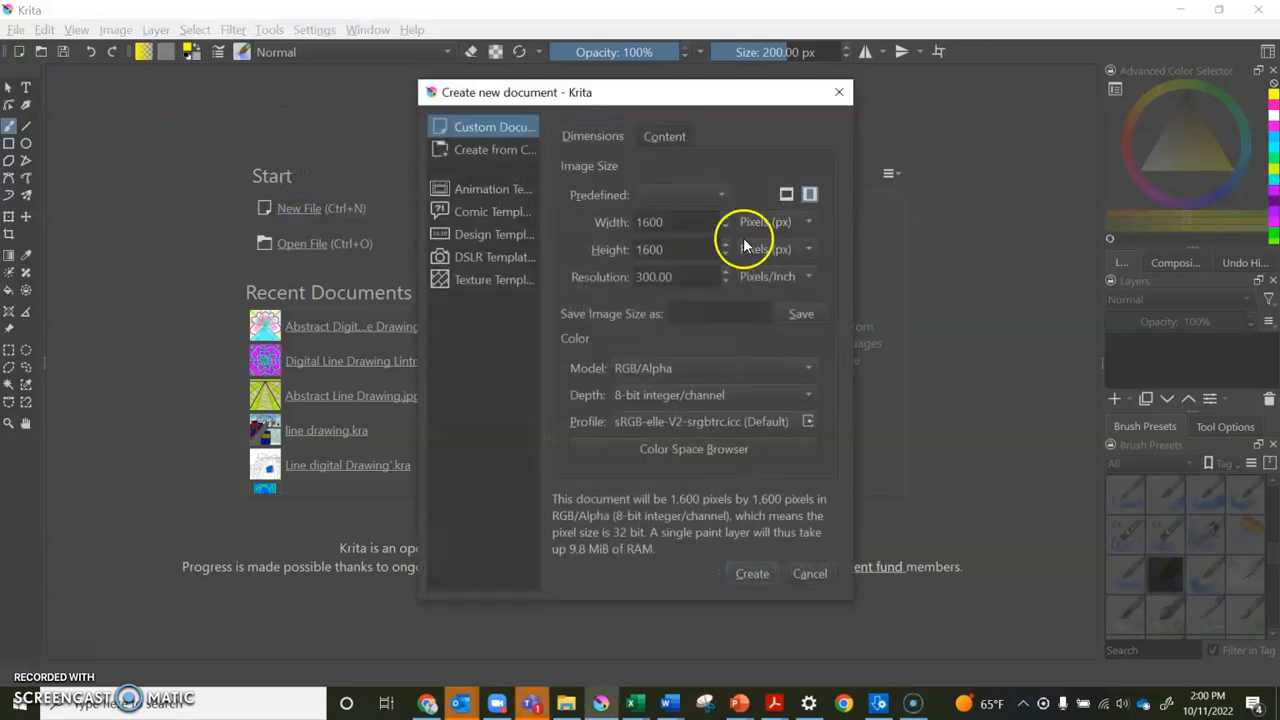
left_click(753, 577)
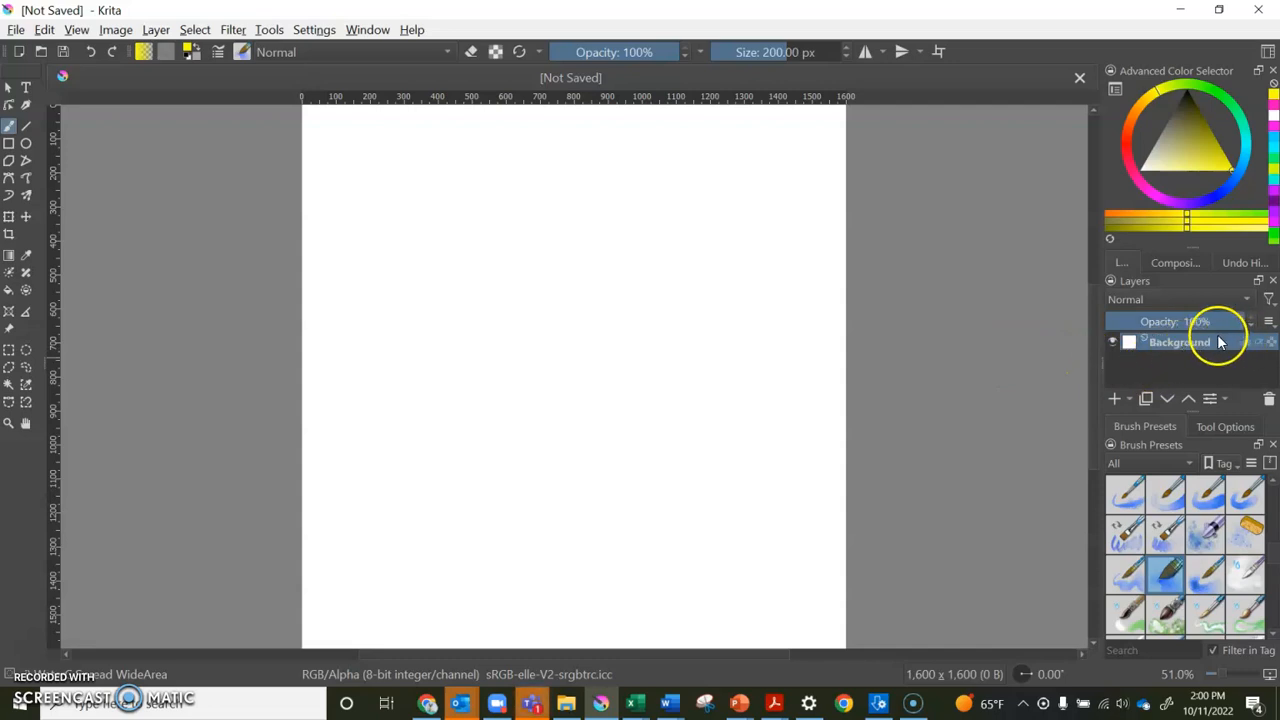
Lock the Background layer and add a new paint layer above it
left_click(1249, 344)
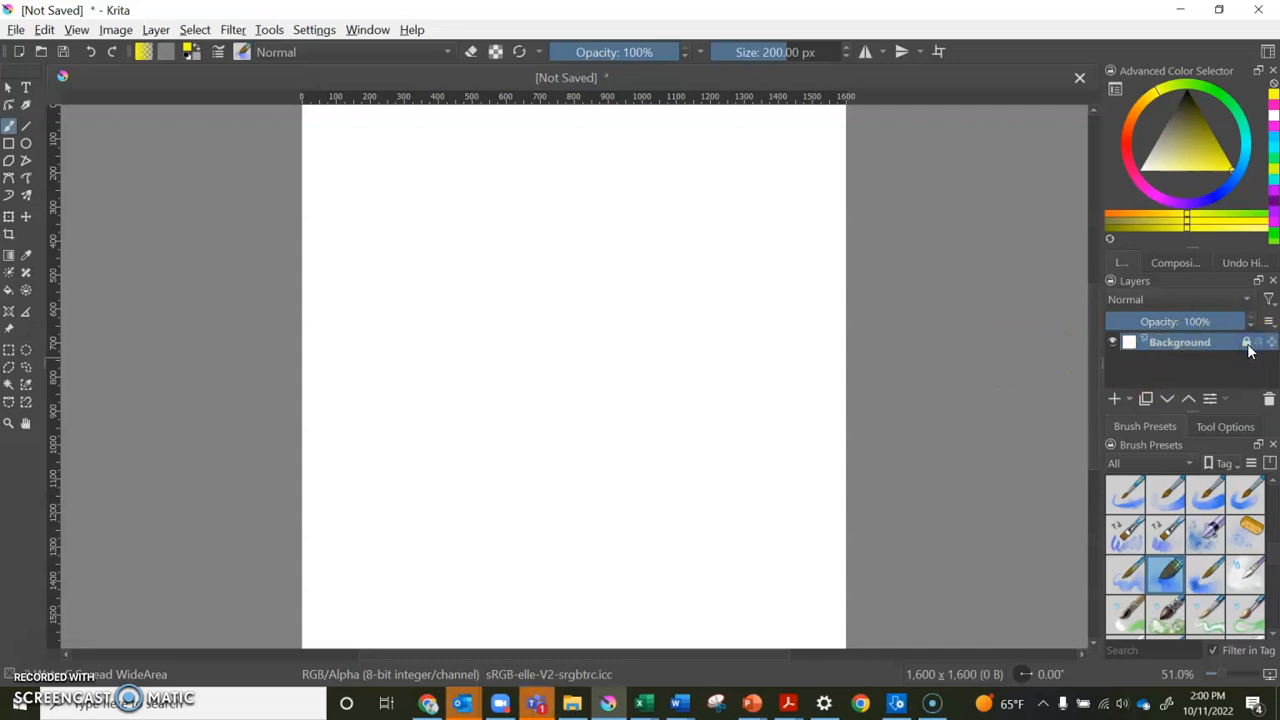
left_click(1114, 400)
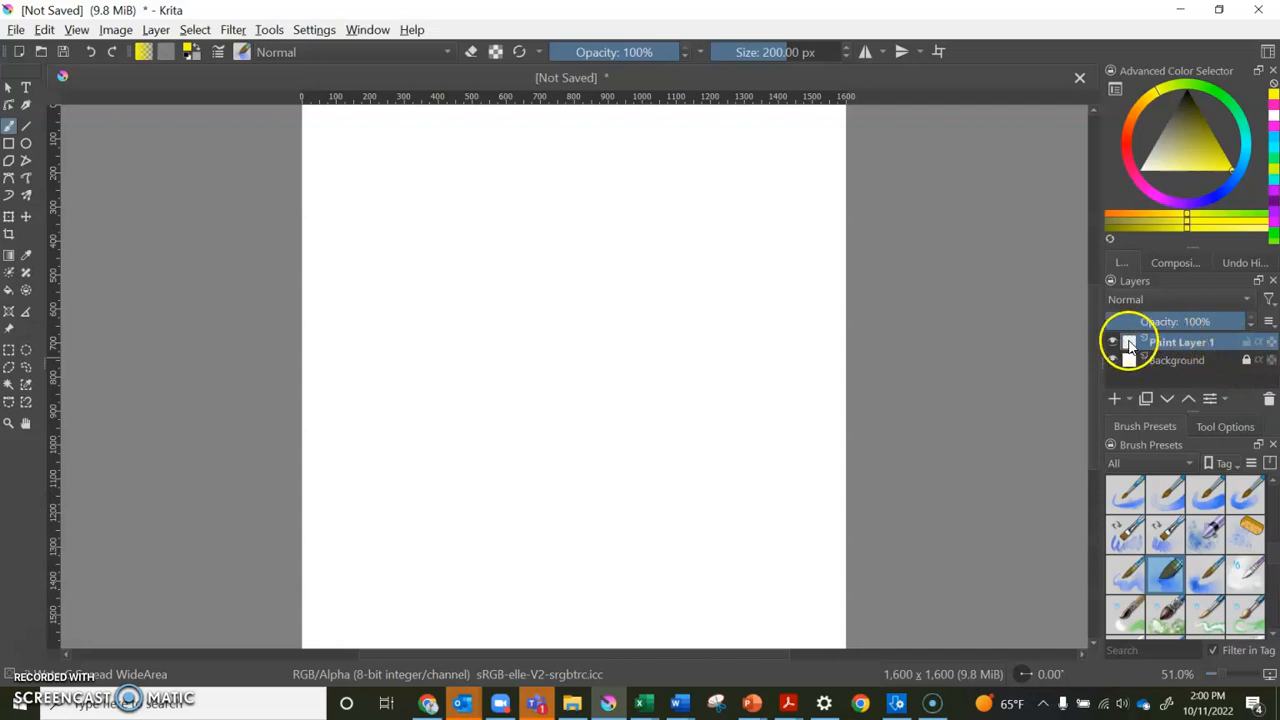
mouse_move(1133, 341)
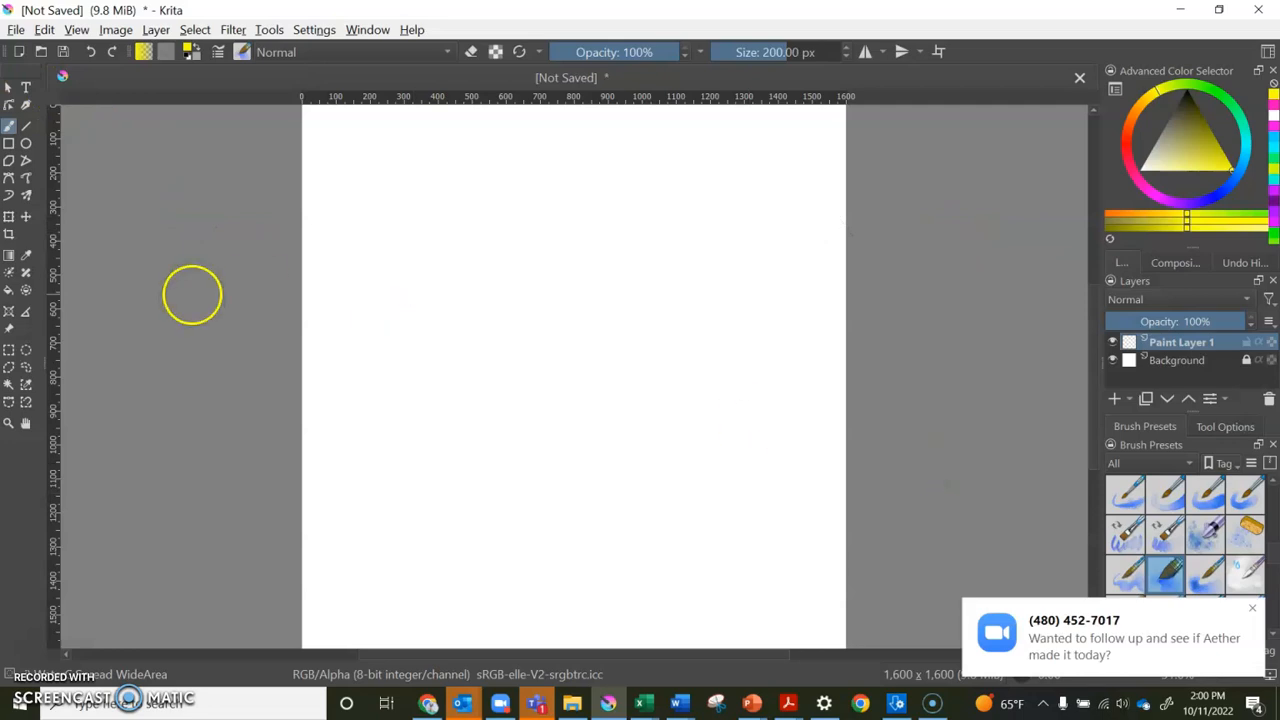
Choose the Line tool with the 40 px opacity brush preset that follows Basic-1
left_click(27, 125)
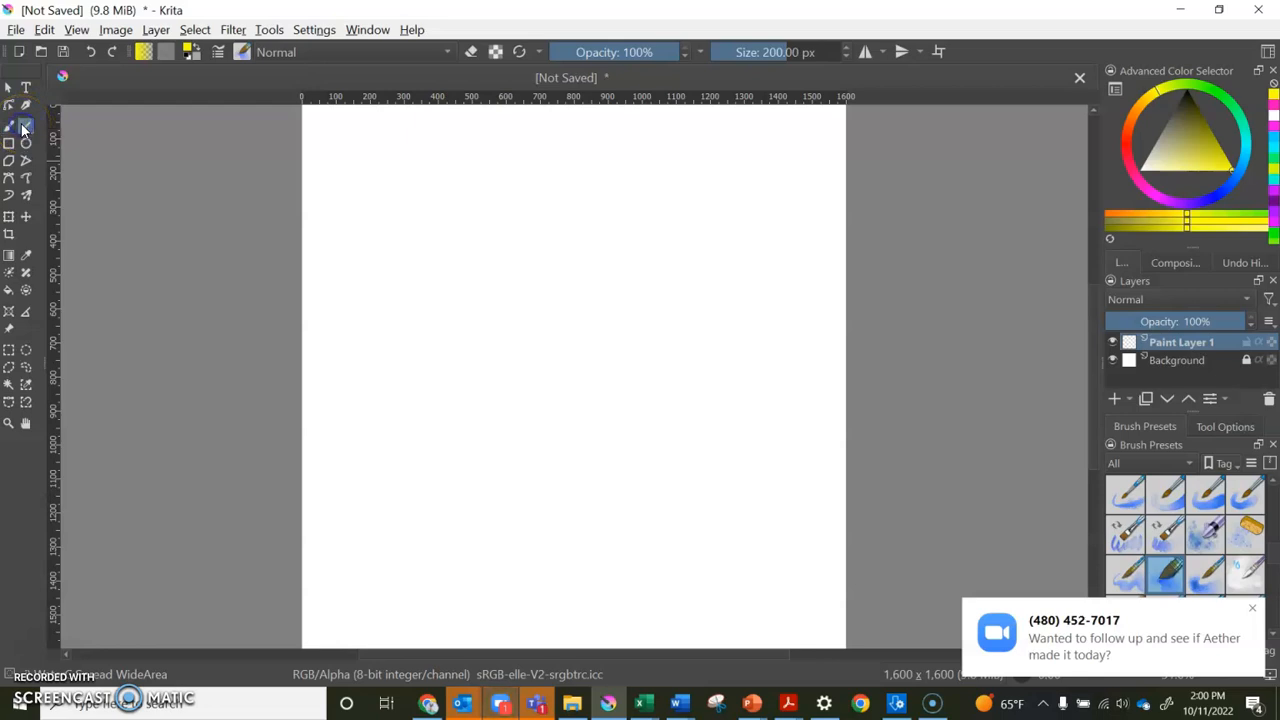
scroll(1216, 531, "down", 5)
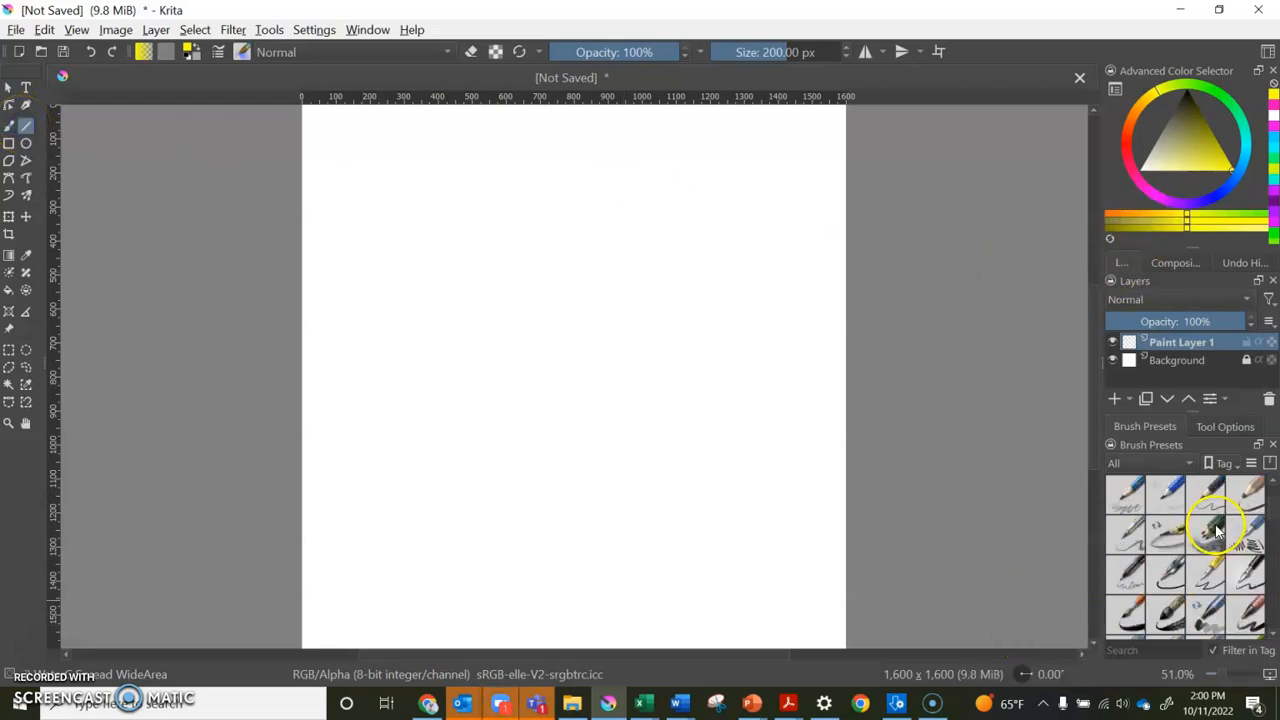
scroll(1216, 531, "up", 5)
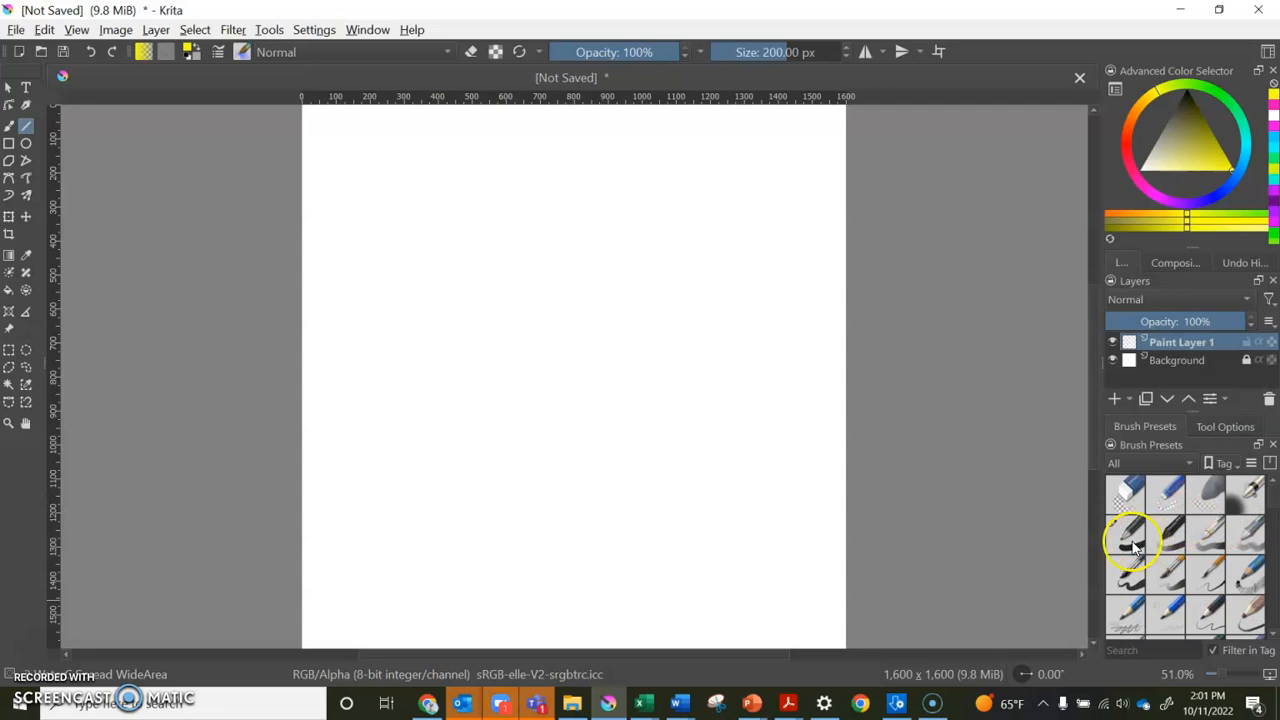
mouse_move(1134, 547)
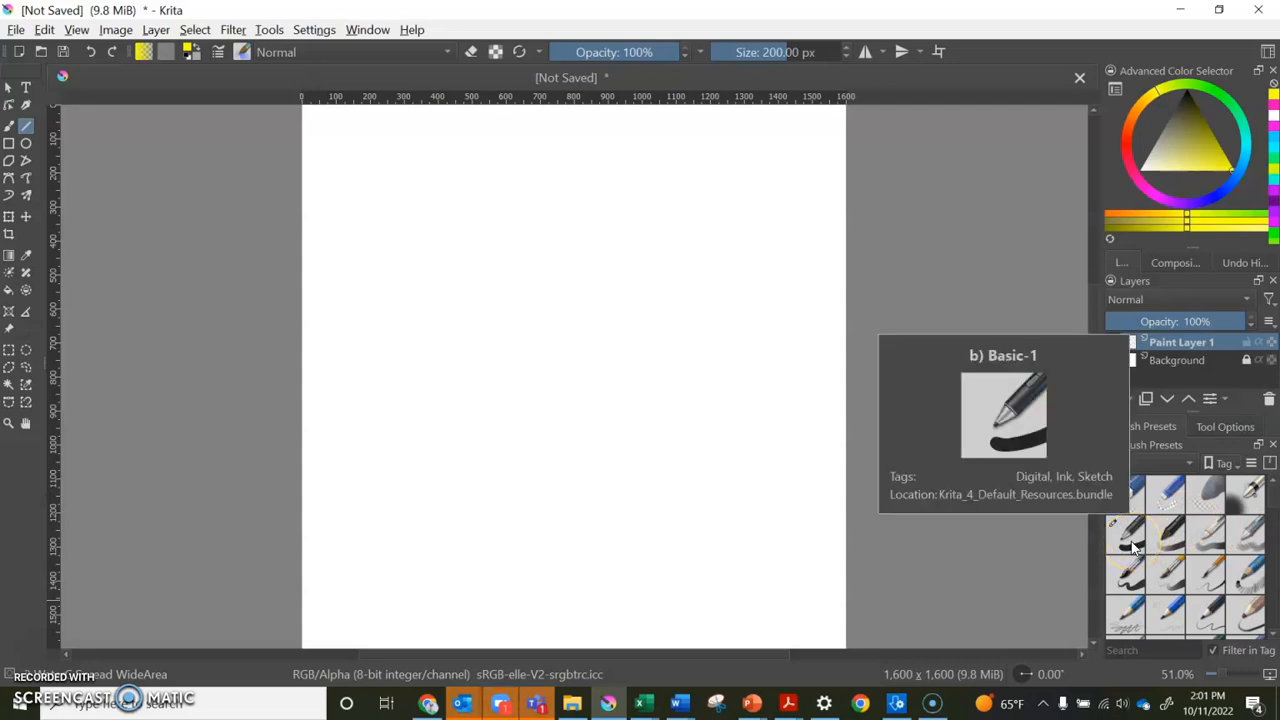
left_click(1134, 547)
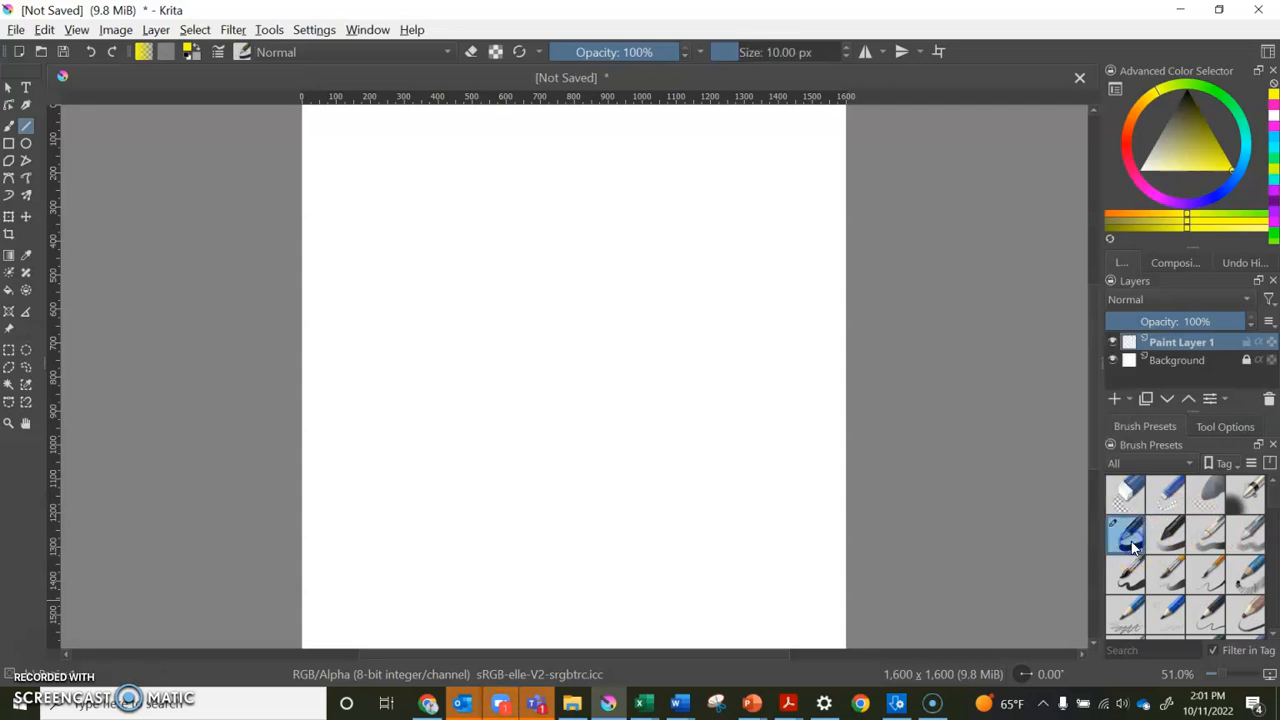
left_click(1160, 548)
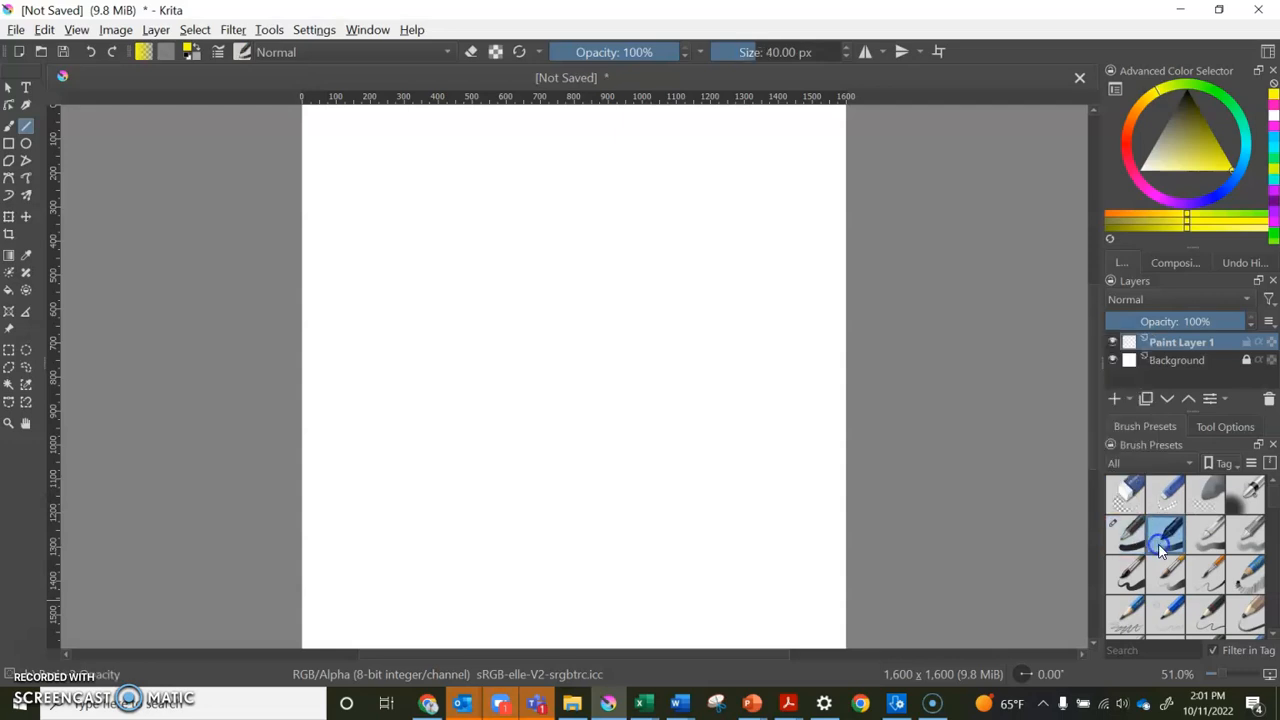
left_click(1150, 522)
Set the foreground color to a dark purple
left_click(1170, 208)
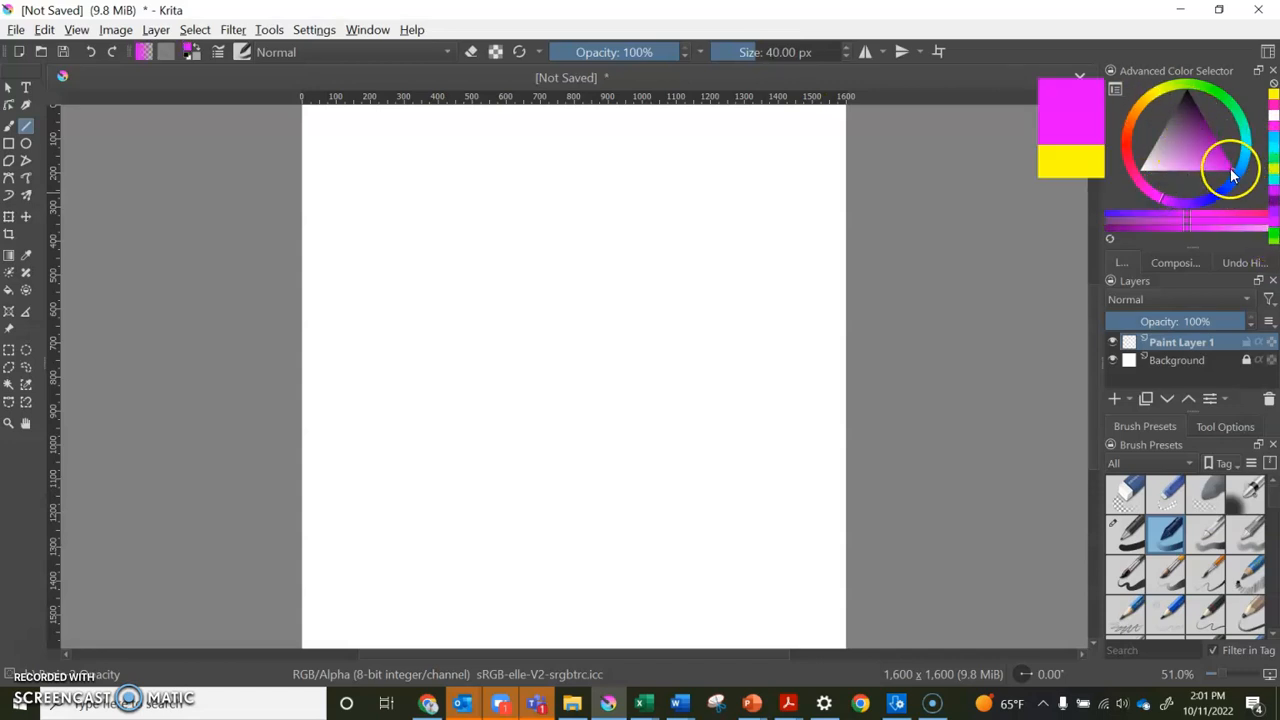
left_click(1174, 201)
left_click(1221, 134)
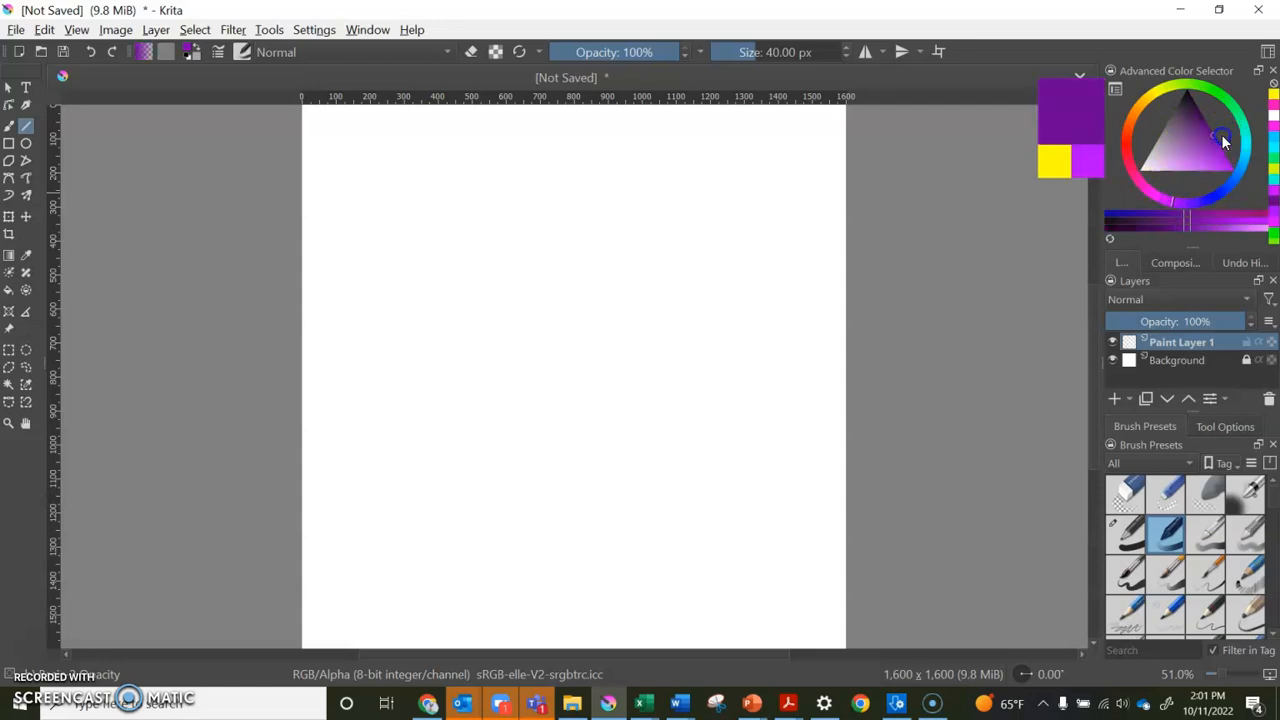
left_click(1178, 206)
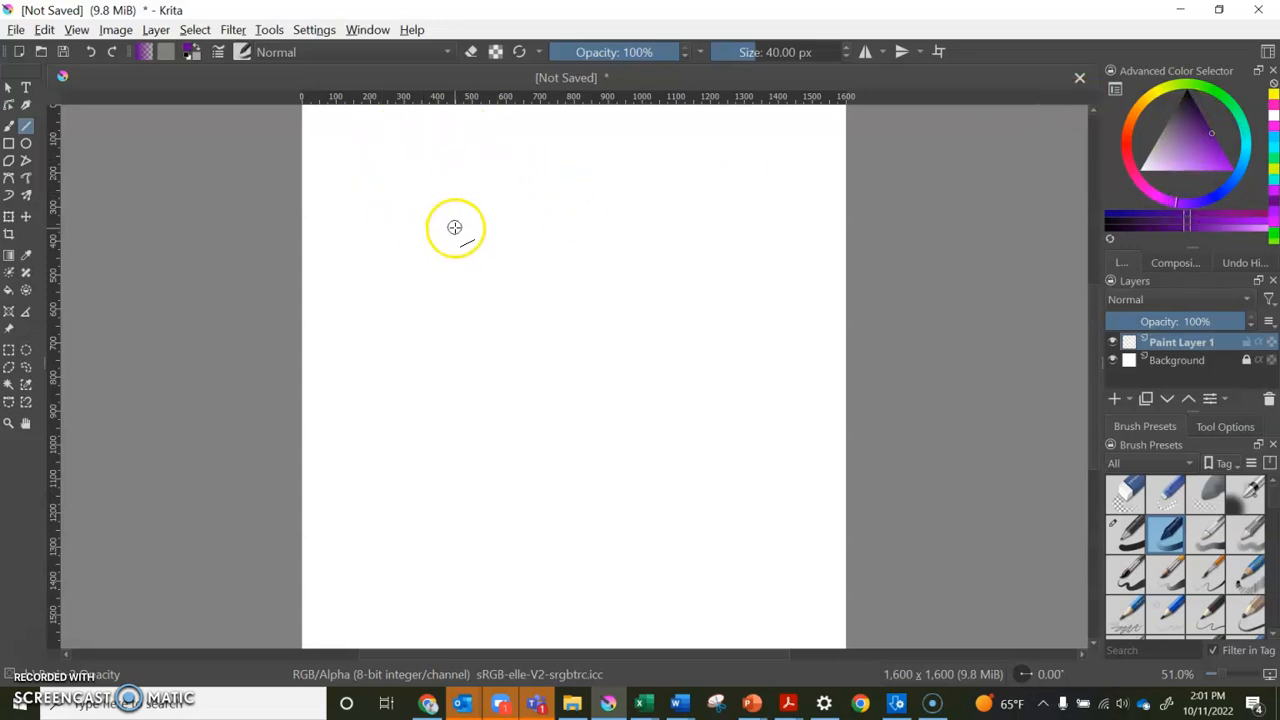
Draw a horizontal purple line across the canvas and six straight lines fanning down from its middle to the canvas edges
scroll(444, 217, "down", 1)
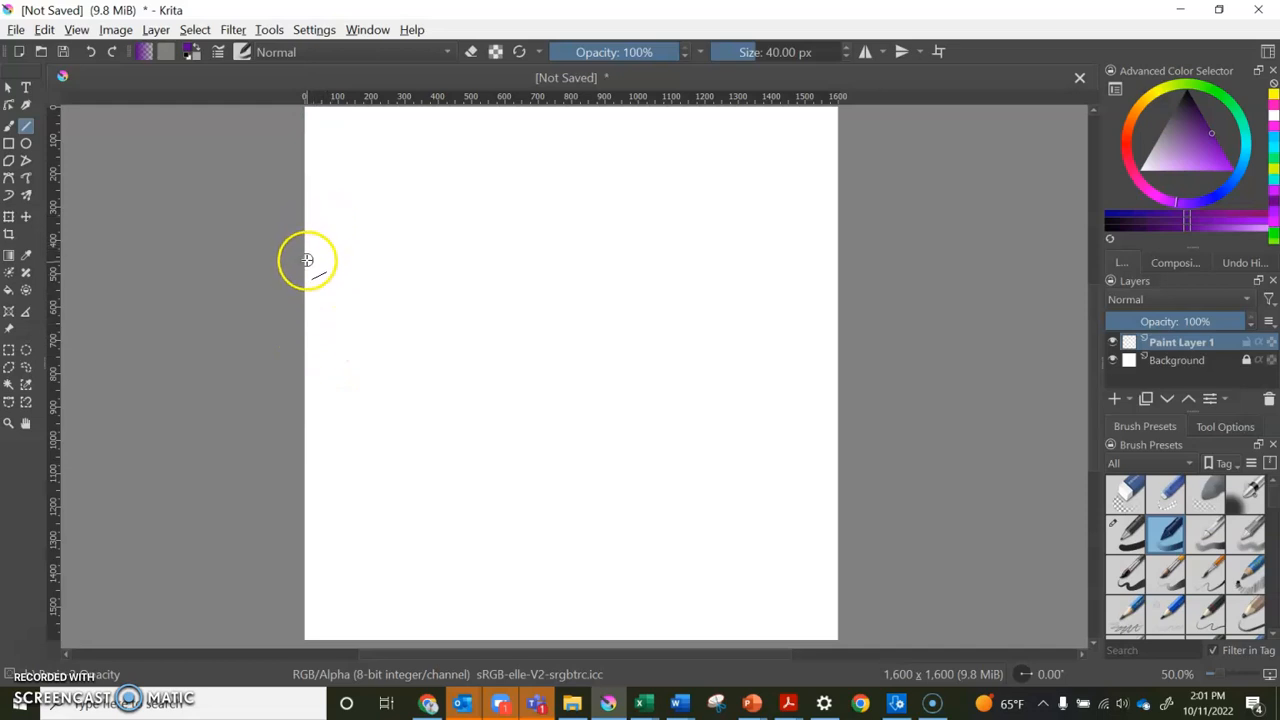
left_click_drag(304, 329, 845, 327)
left_click_drag(562, 334, 300, 600)
left_click_drag(566, 286, 840, 583)
mouse_move(558, 278)
left_mouse_down()
mouse_move(560, 263)
mouse_move(557, 277)
mouse_move(366, 370)
mouse_move(302, 421)
mouse_move(570, 272)
mouse_move(843, 401)
left_mouse_up()
mouse_move(565, 303)
left_mouse_down()
mouse_move(555, 280)
mouse_move(566, 281)
mouse_move(383, 580)
left_mouse_up()
mouse_move(565, 278)
left_mouse_down()
mouse_move(594, 443)
mouse_move(731, 586)
mouse_move(775, 590)
left_mouse_up()
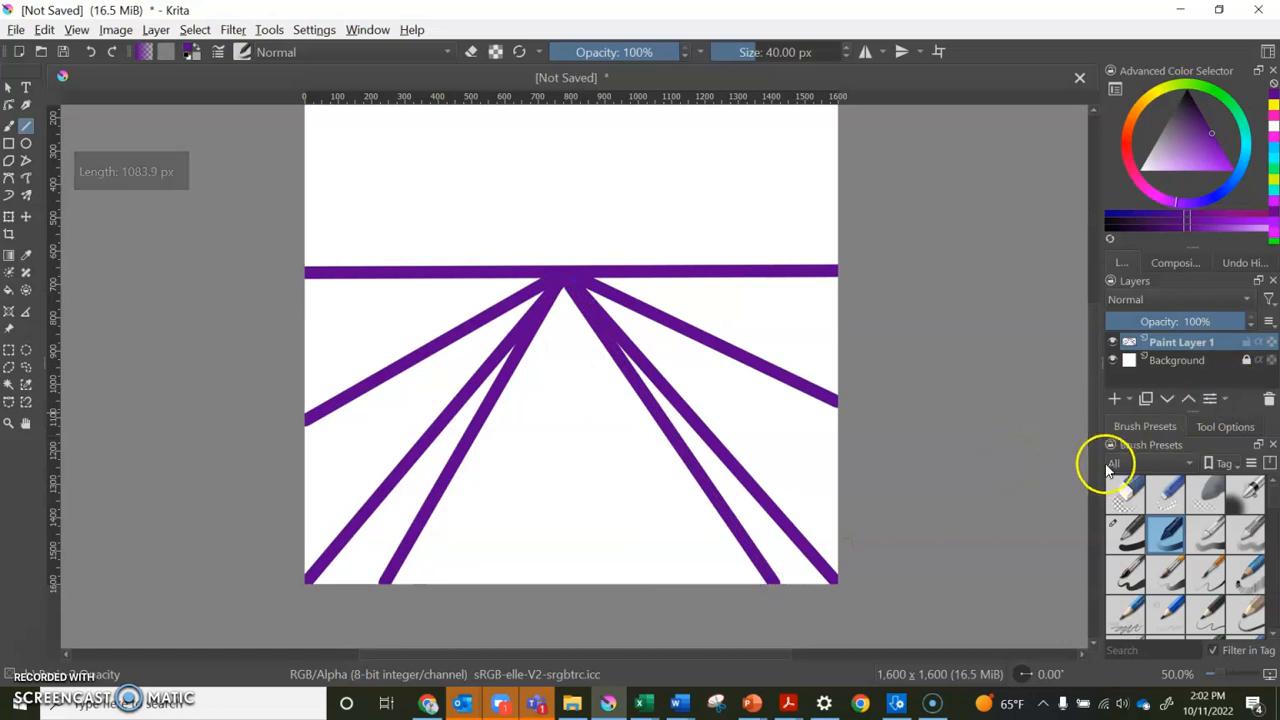
Add a vector layer above Paint Layer 1
scroll(1098, 470, "up", 2)
left_click_drag(1099, 455, 1096, 467)
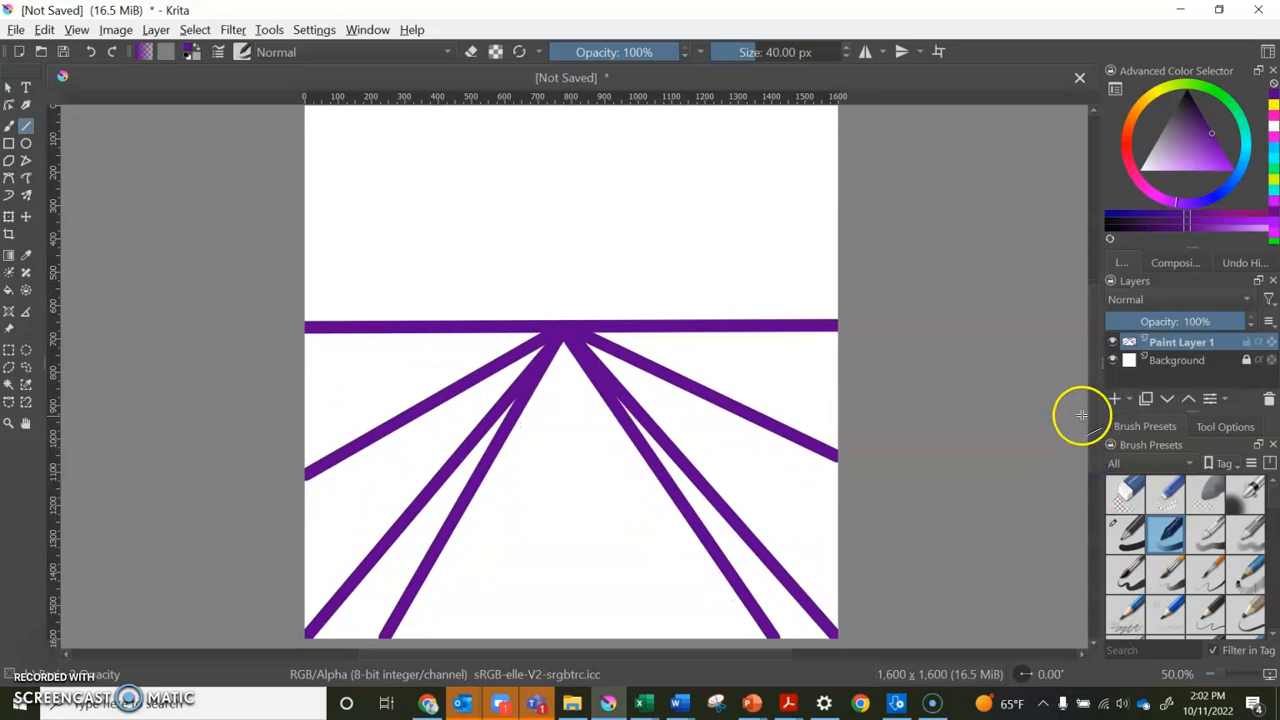
scroll(968, 455, "down", 1)
scroll(968, 455, "up", 1)
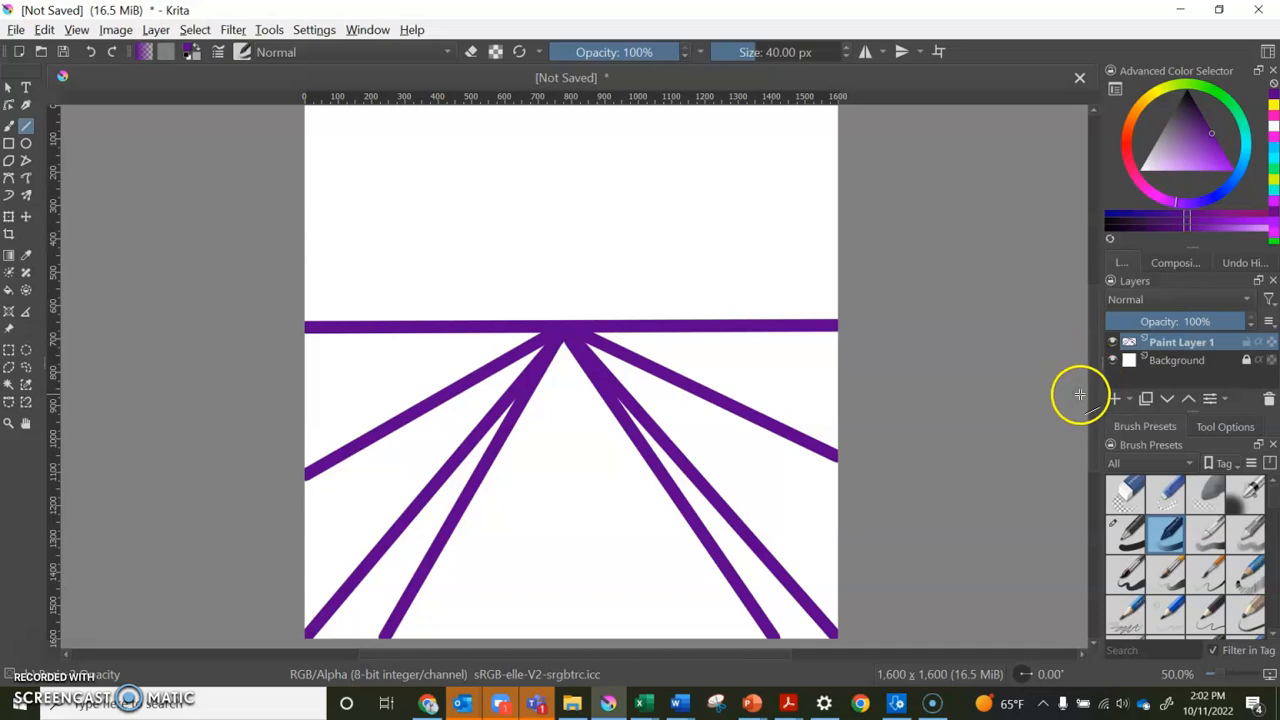
left_click(1130, 400)
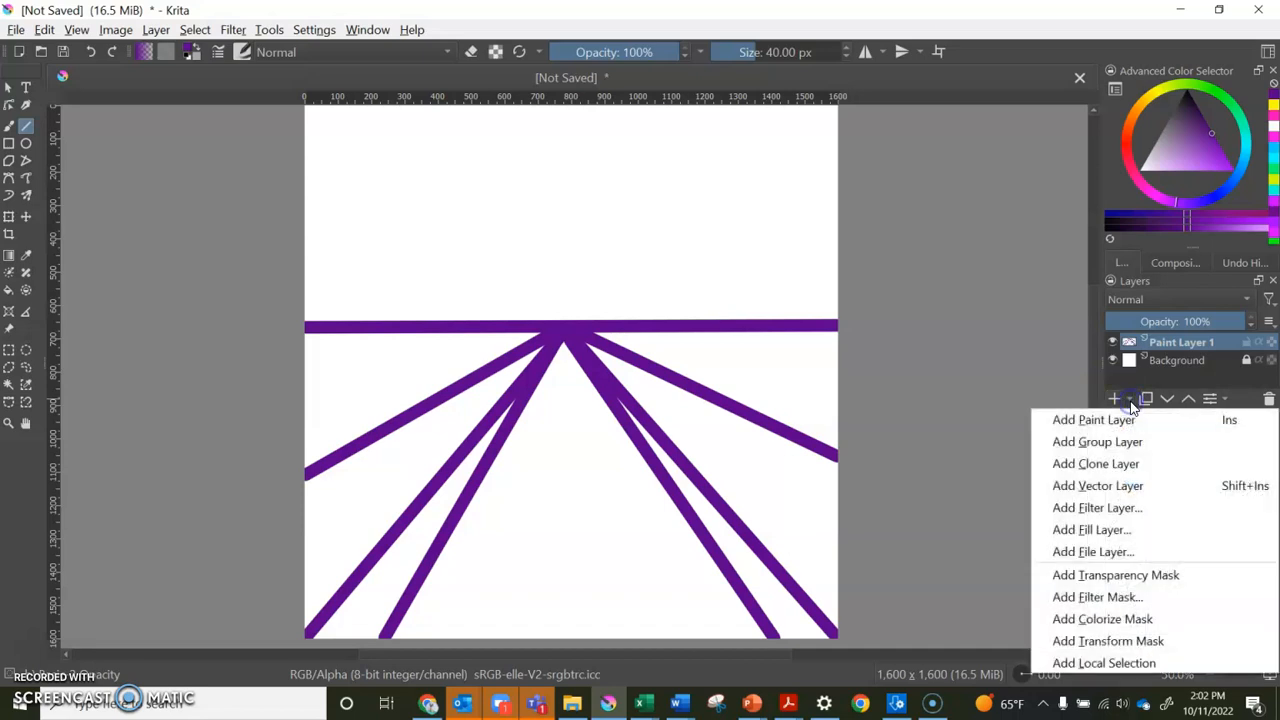
left_click(1118, 487)
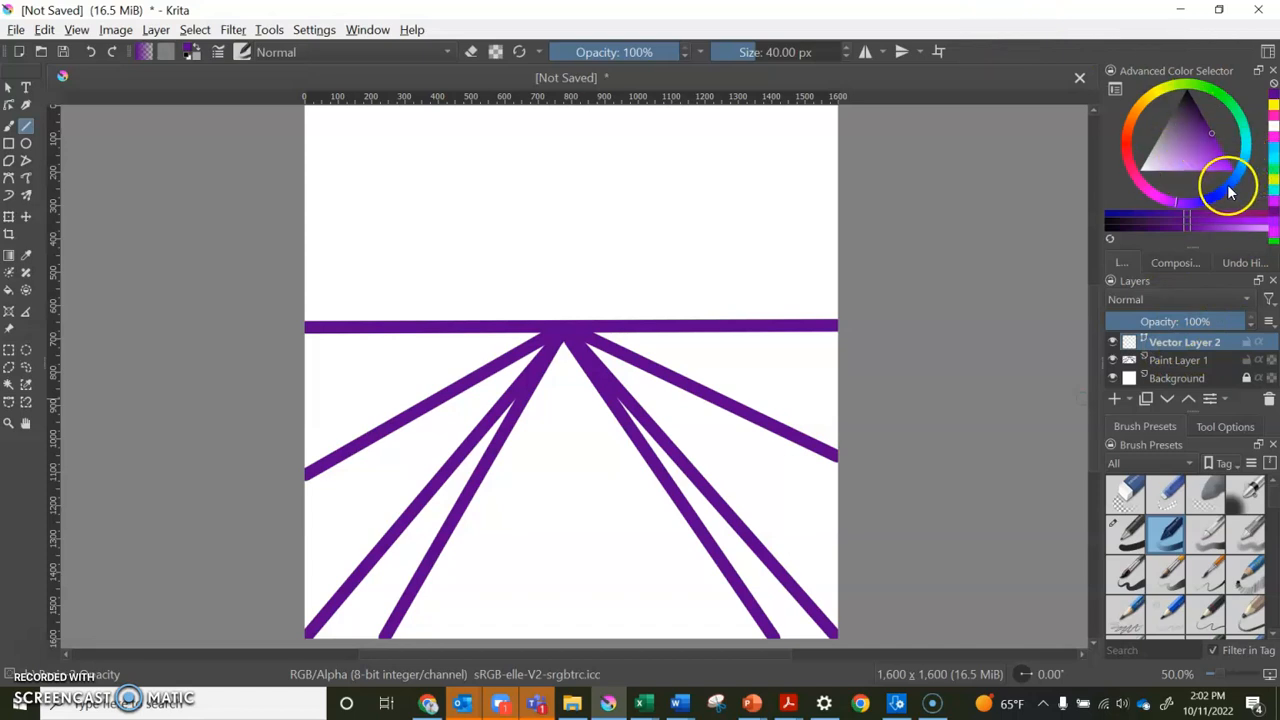
Set the foreground color to a dark blue, trying a dark red on the way
left_click(1130, 165)
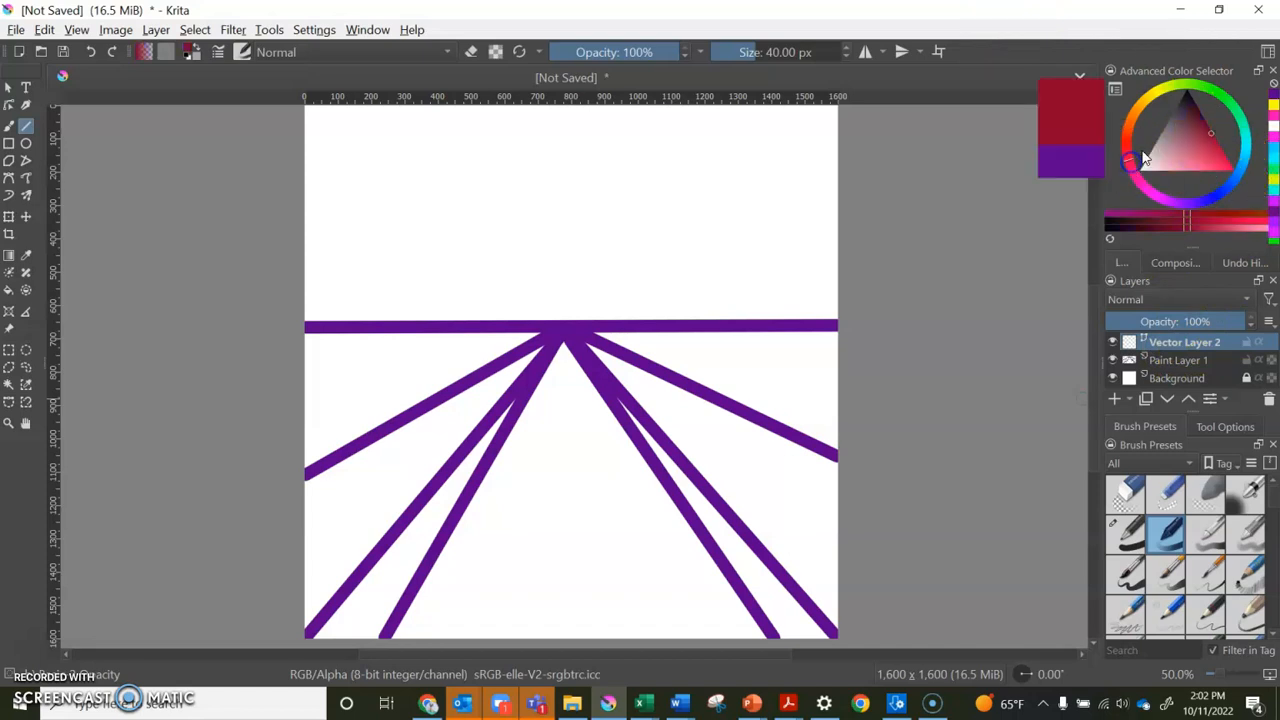
left_click_drag(1191, 118, 1202, 113)
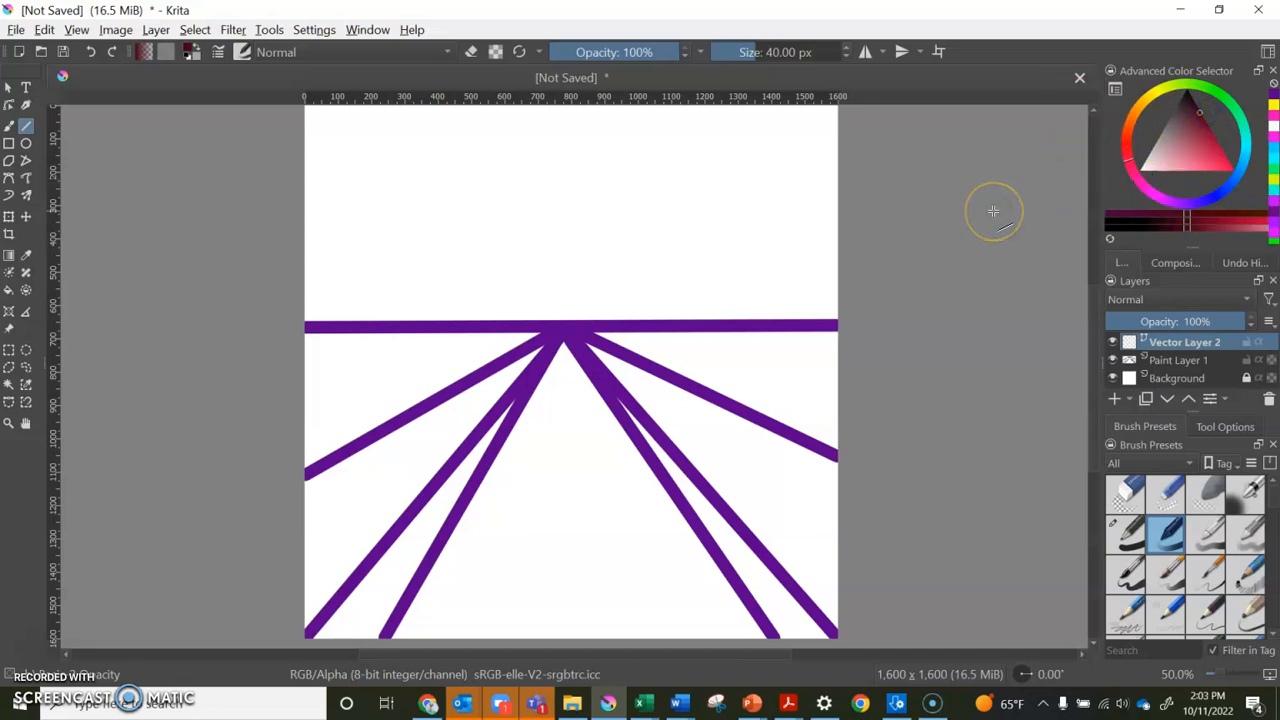
mouse_move(1259, 127)
left_mouse_down()
mouse_move(1252, 168)
mouse_move(1222, 199)
left_mouse_up()
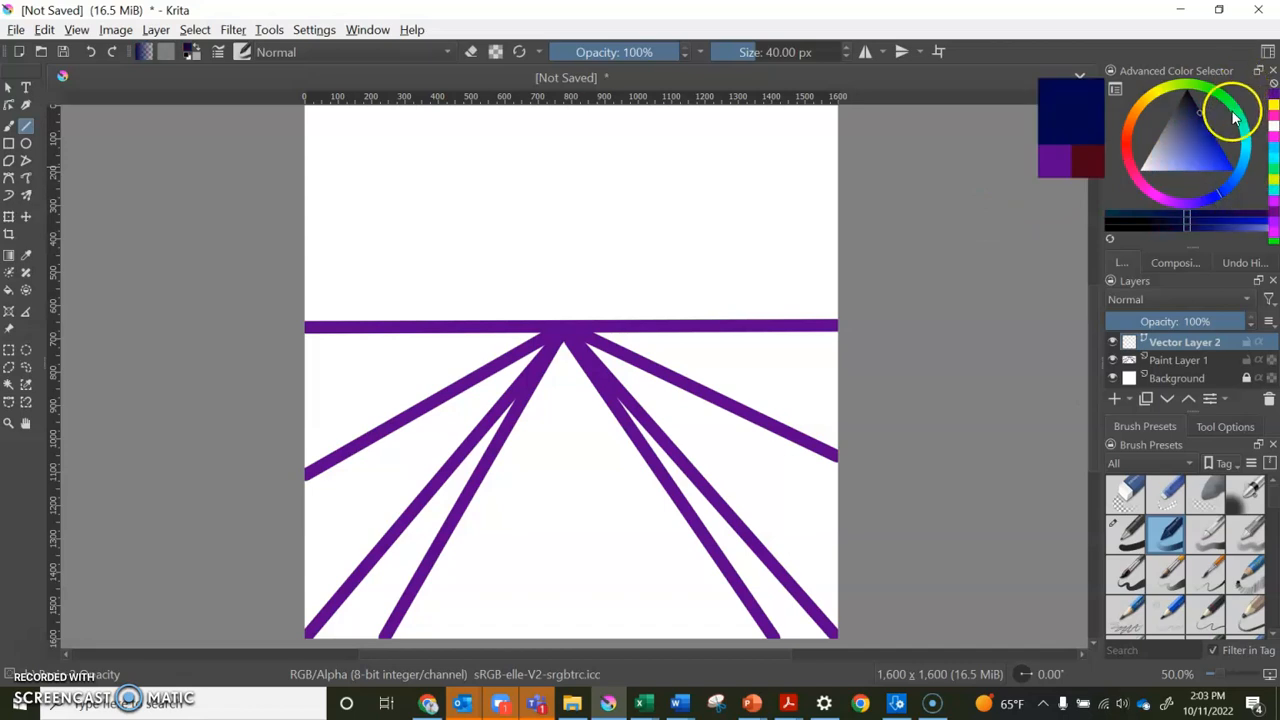
left_click_drag(1201, 111, 1211, 131)
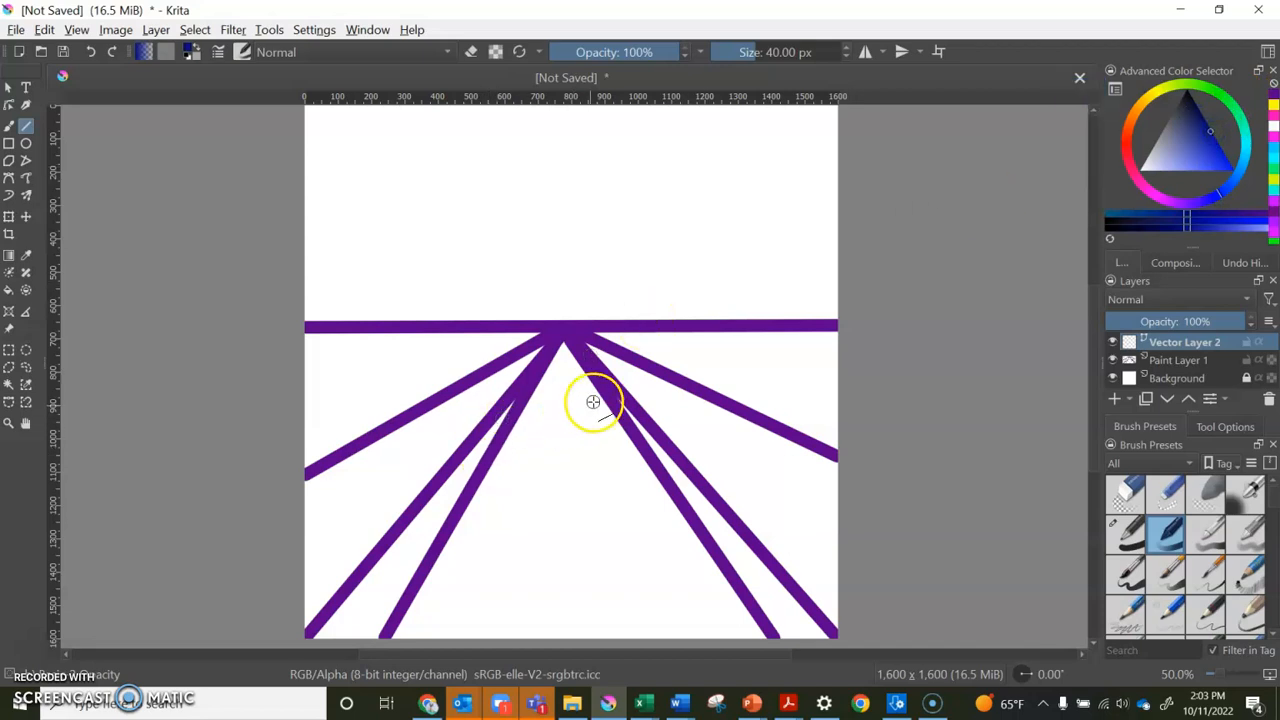
Choose the Bezier Curve tool and reduce the brush size to 15 px
left_click(8, 184)
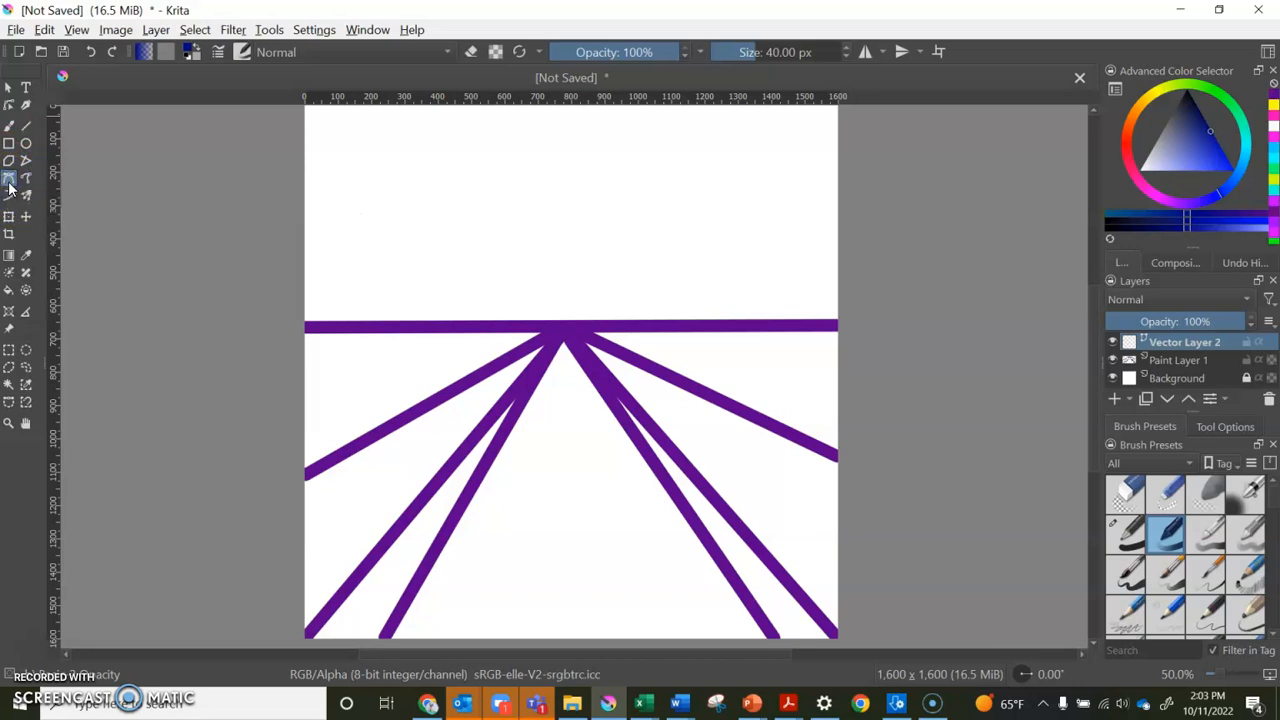
left_click(845, 58)
left_click(845, 58)
left_click(845, 58)
left_click(845, 58)
left_click(845, 56)
left_click(845, 56)
left_click(845, 56)
left_click(845, 56)
left_click(845, 57)
left_click(845, 57)
left_click(845, 58)
left_click(845, 58)
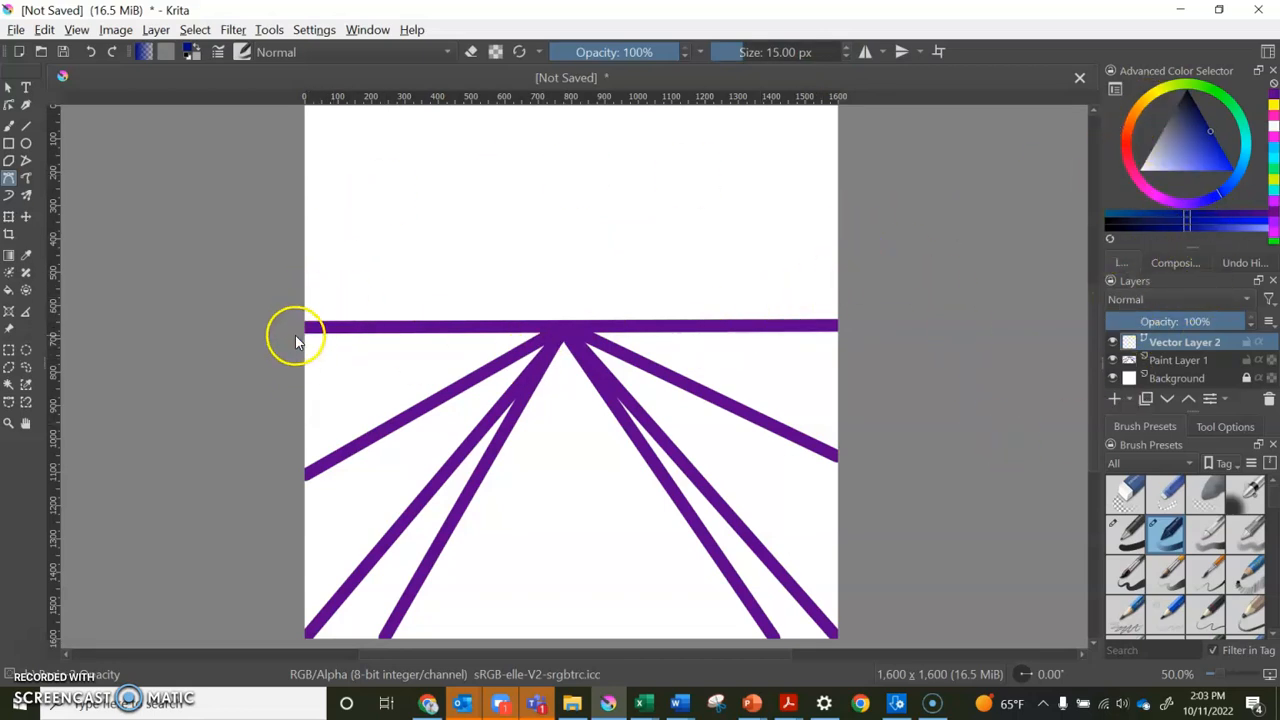
Draw two crossing red-orange curves between the horizon line's ends, one peaking toward the left and one toward the right
left_click(1126, 135)
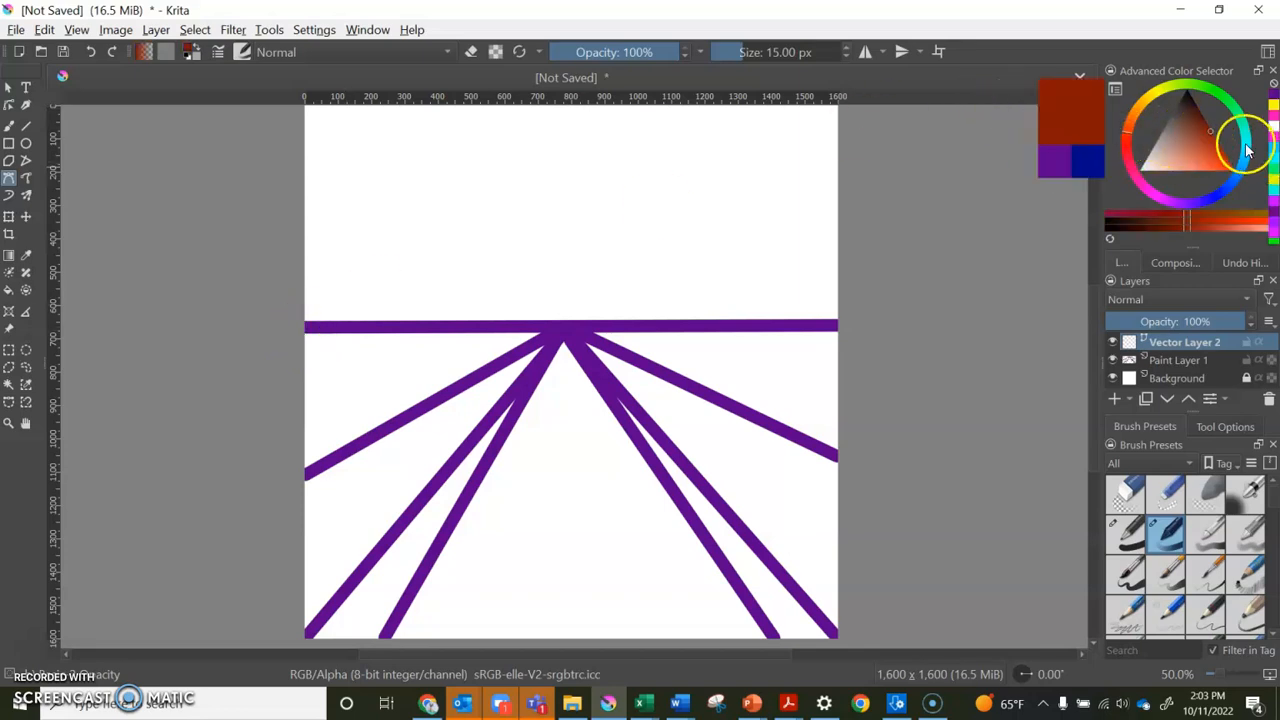
mouse_move(1215, 141)
left_mouse_down()
mouse_move(1233, 170)
mouse_move(1220, 145)
left_mouse_up()
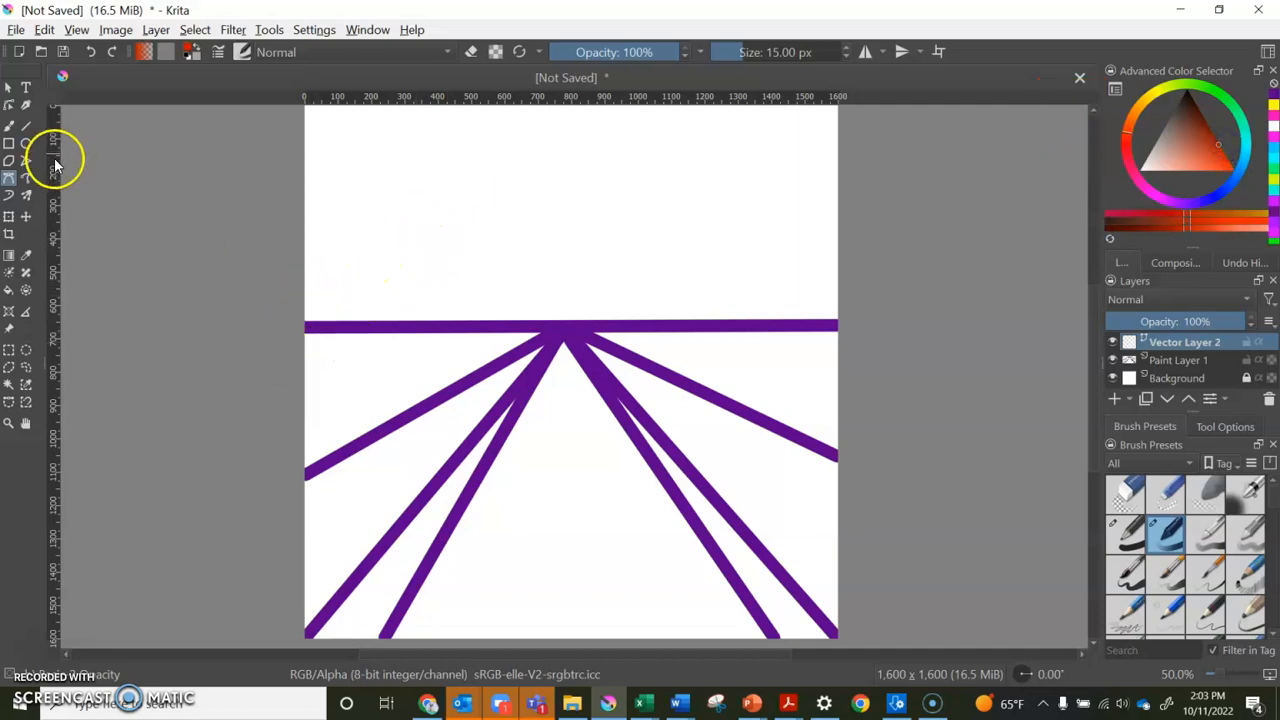
left_click(307, 326)
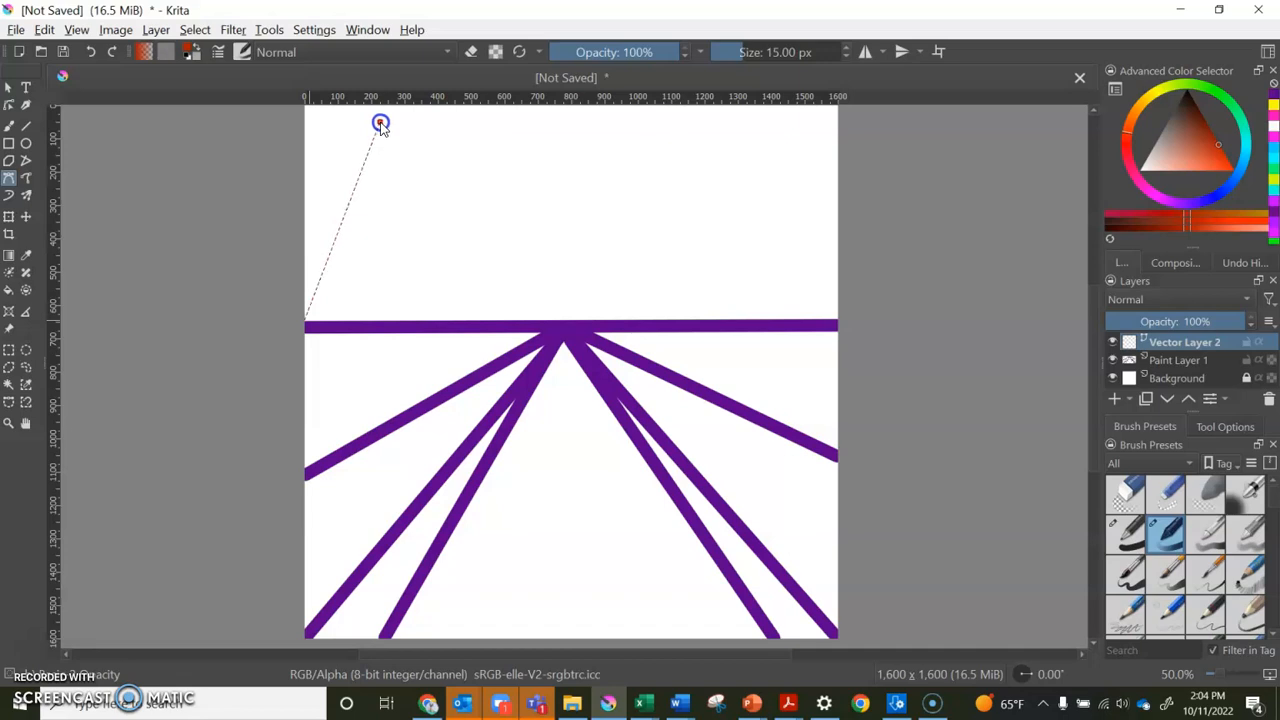
left_click(380, 124)
left_click_drag(381, 124, 832, 322)
double_click(832, 322)
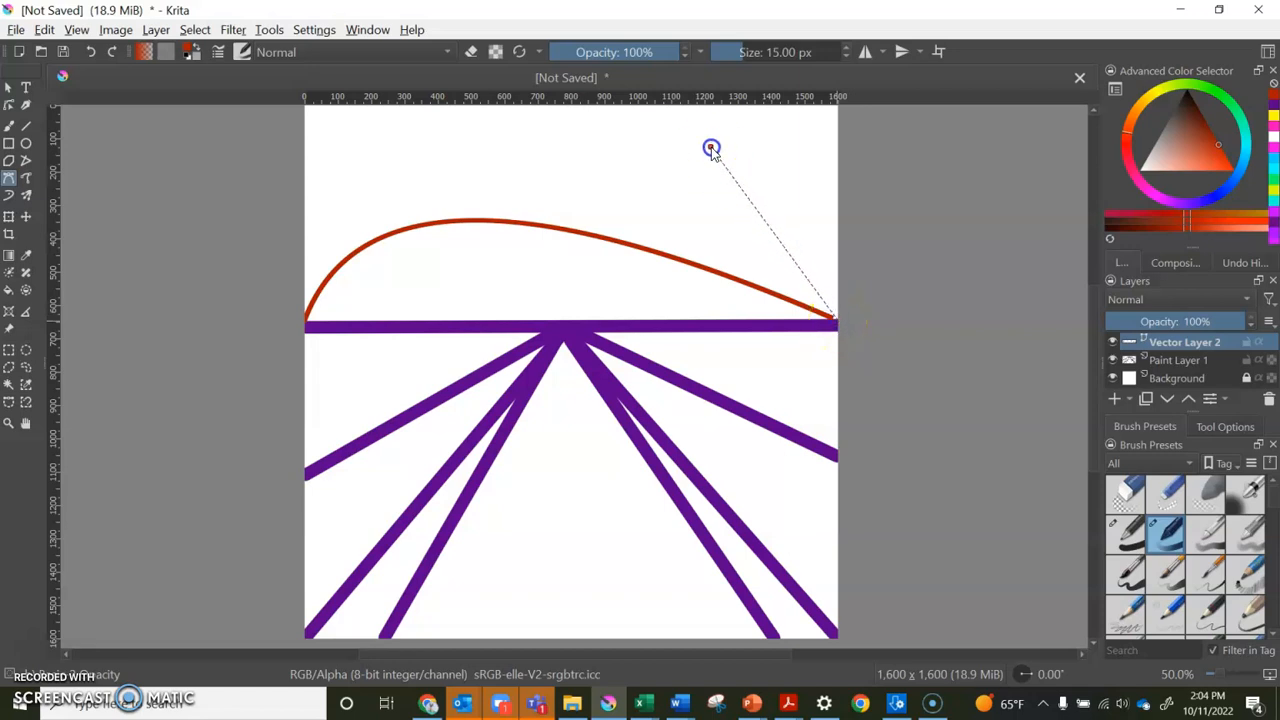
left_click_drag(680, 108, 651, 112)
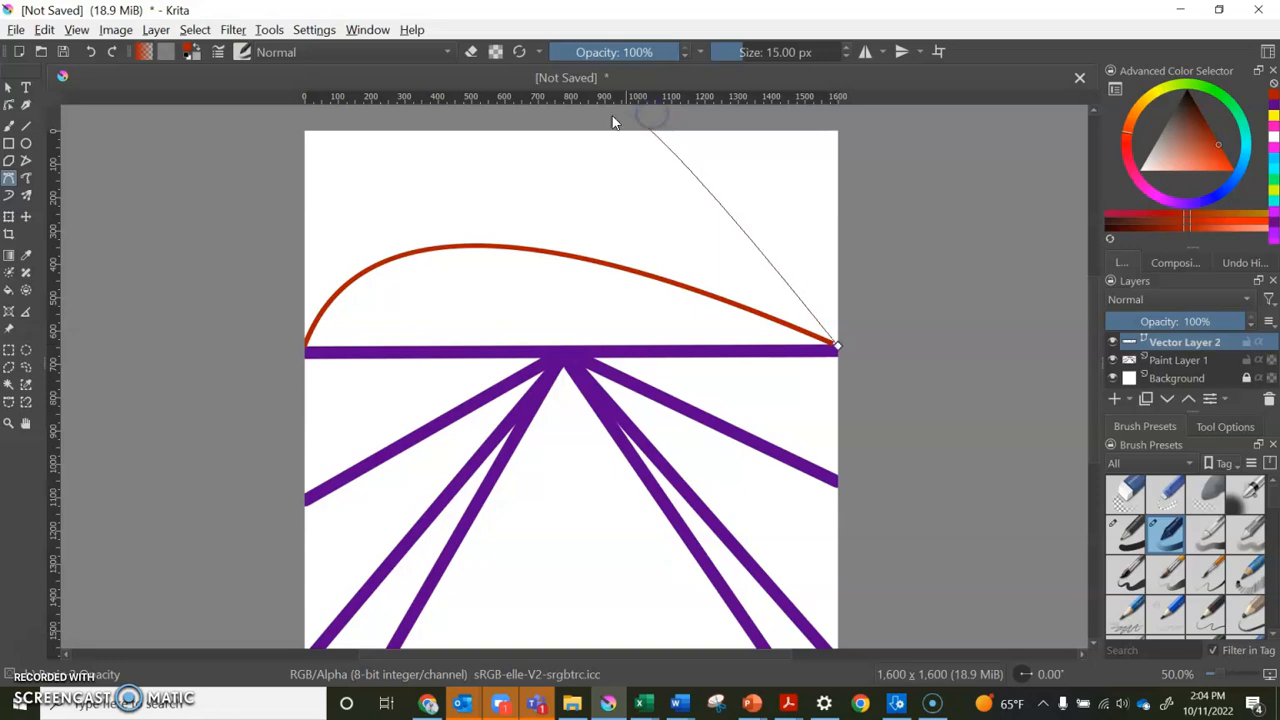
left_click(305, 346)
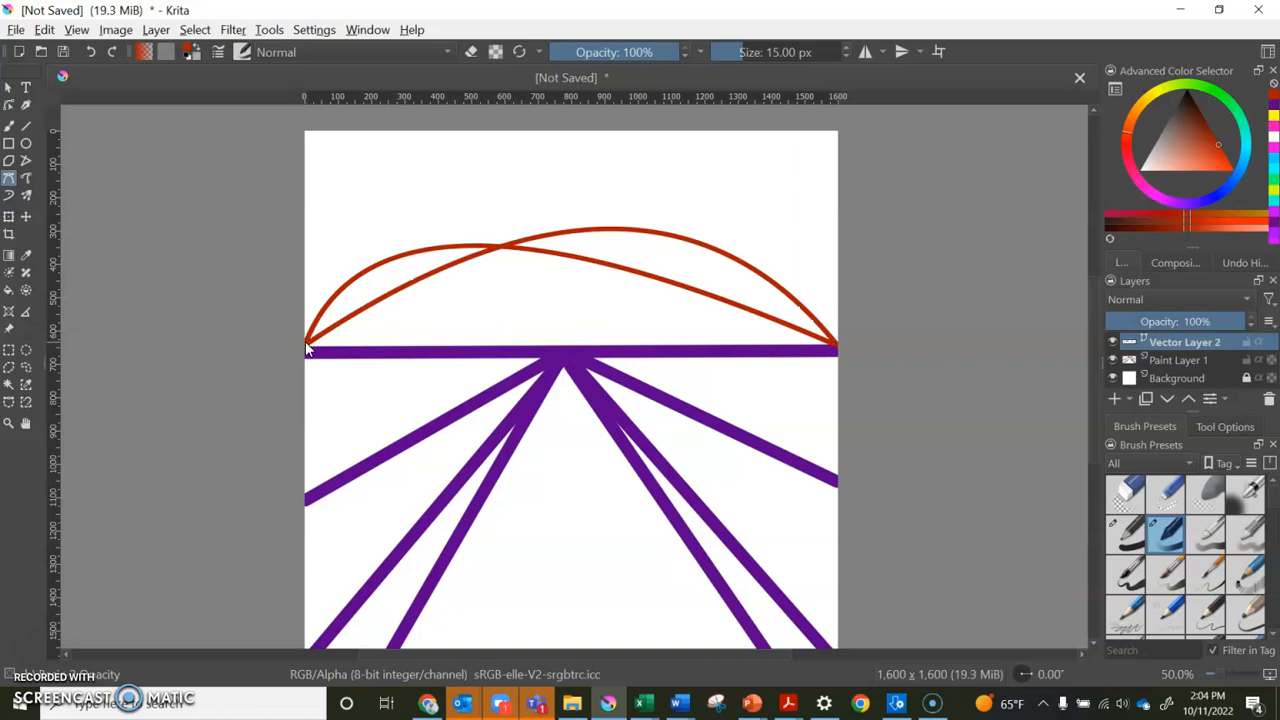
Draw a tall red-orange Bezier curve between the horizon line's ends, arching beyond the top edge of the canvas
left_click_drag(307, 345, 661, 361)
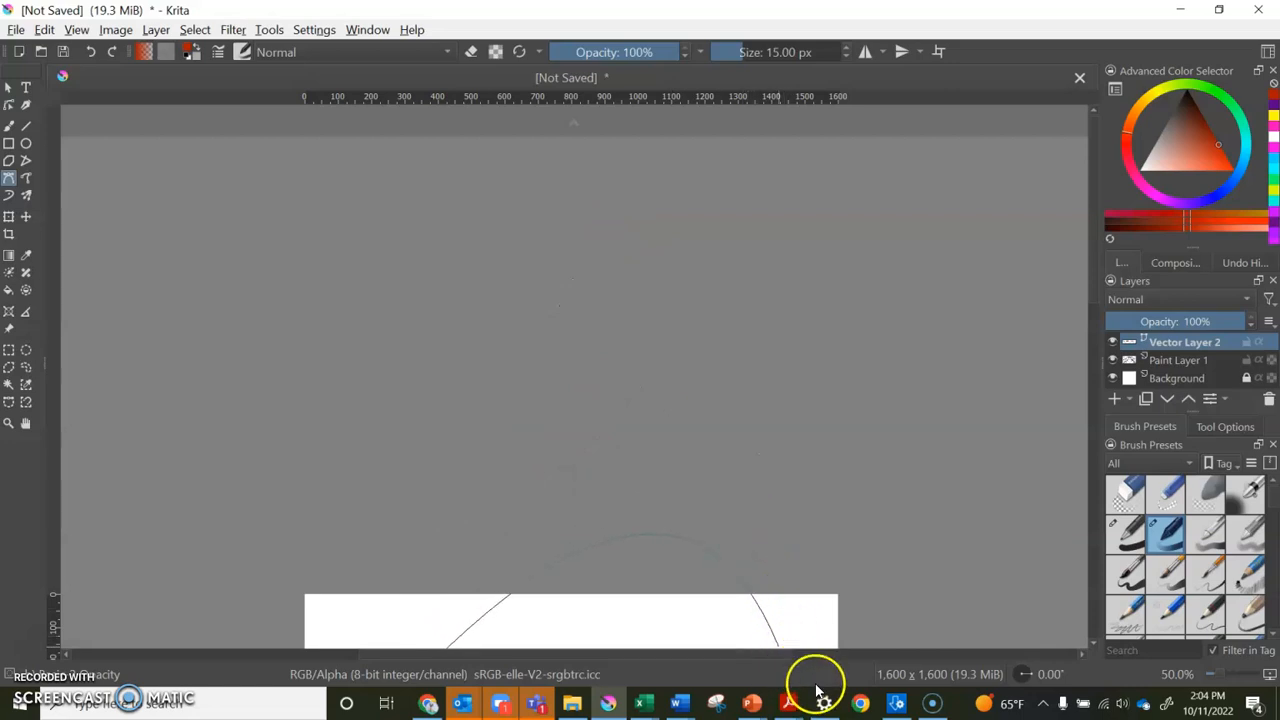
scroll(785, 610, "down", 1)
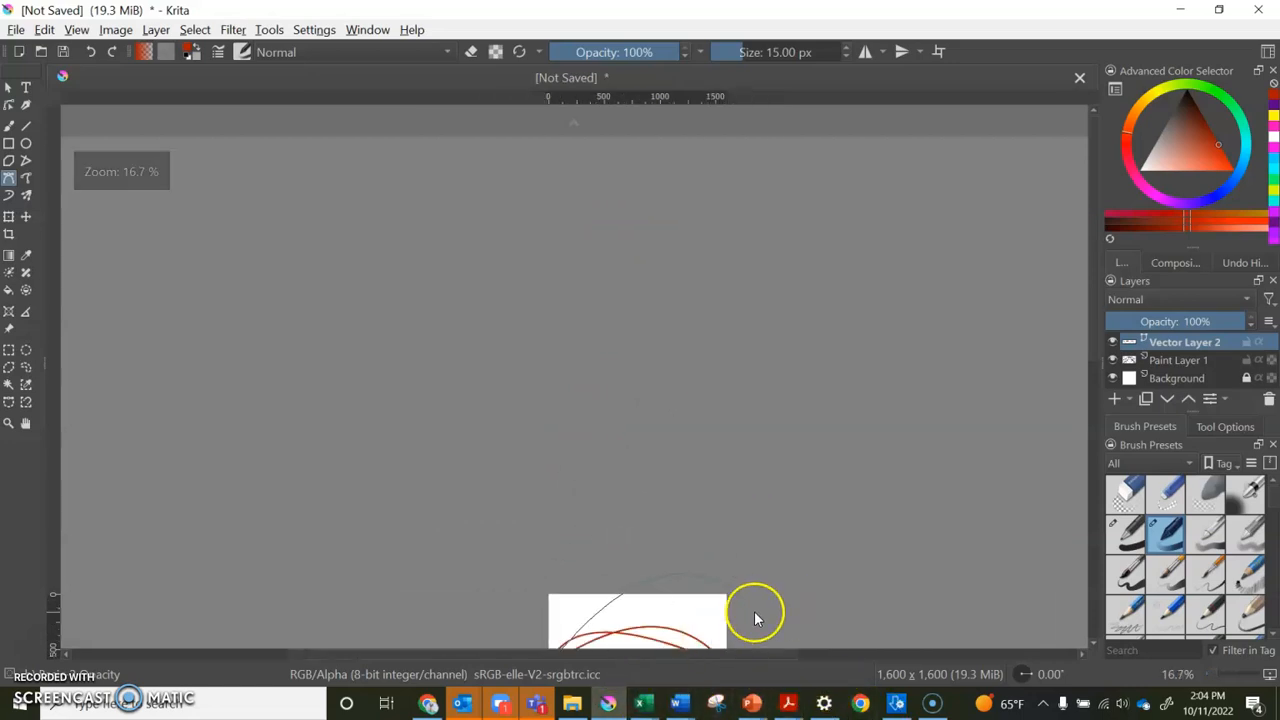
scroll(754, 611, "up", 5)
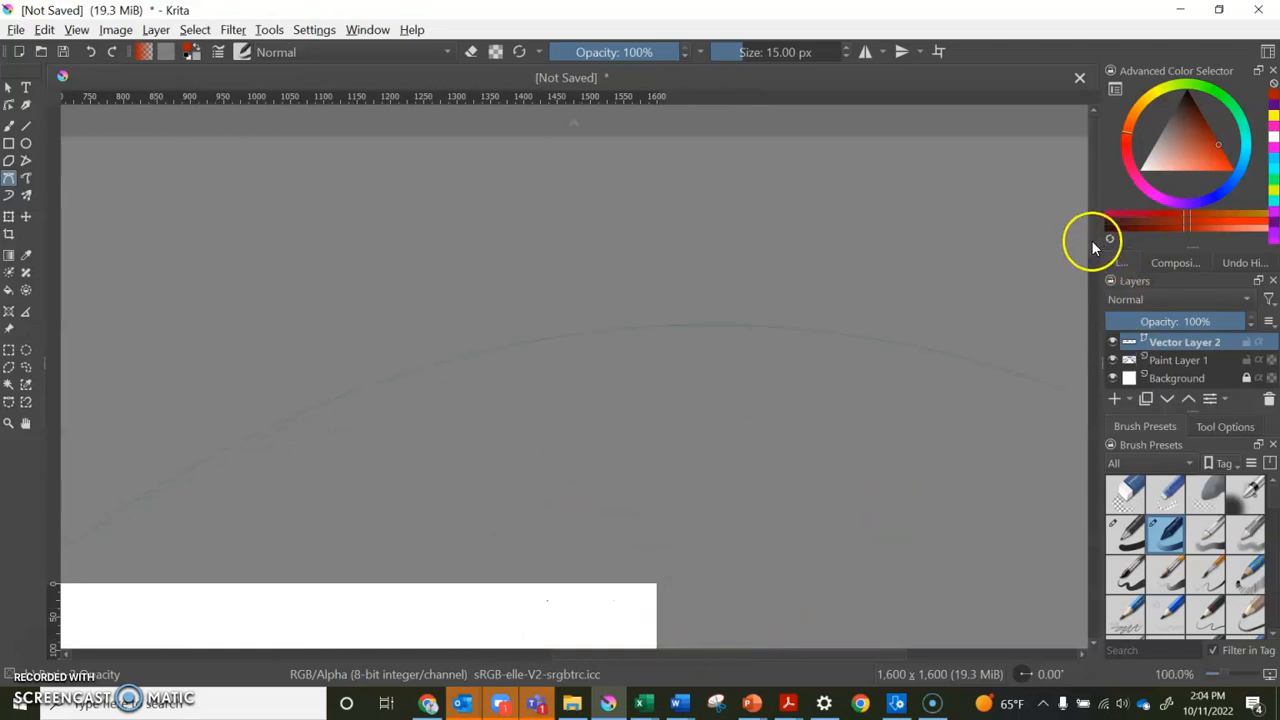
double_click(645, 600)
scroll(652, 603, "down", 1)
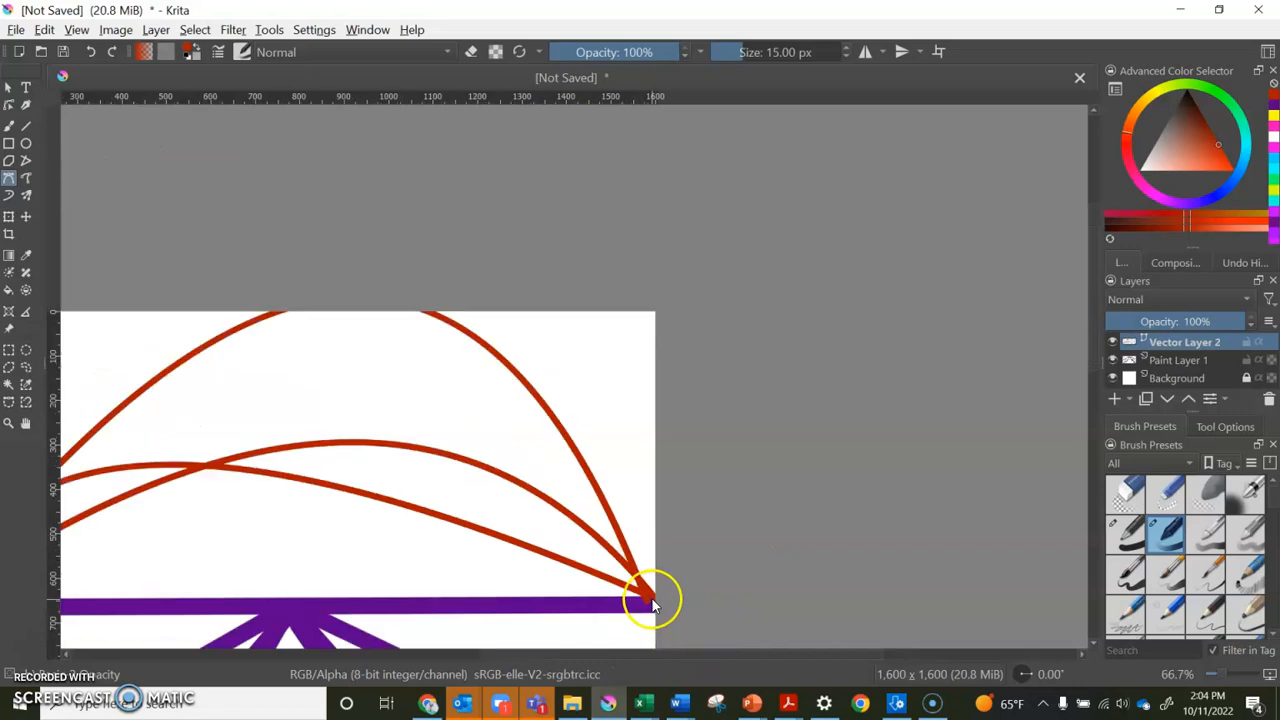
Draw three more red-orange arcs between the horizon line's ends: two at mid height and one low arc beneath the others
scroll(652, 603, "down", 1)
mouse_move(1092, 280)
left_mouse_down()
mouse_move(1086, 363)
mouse_move(1086, 343)
left_mouse_up()
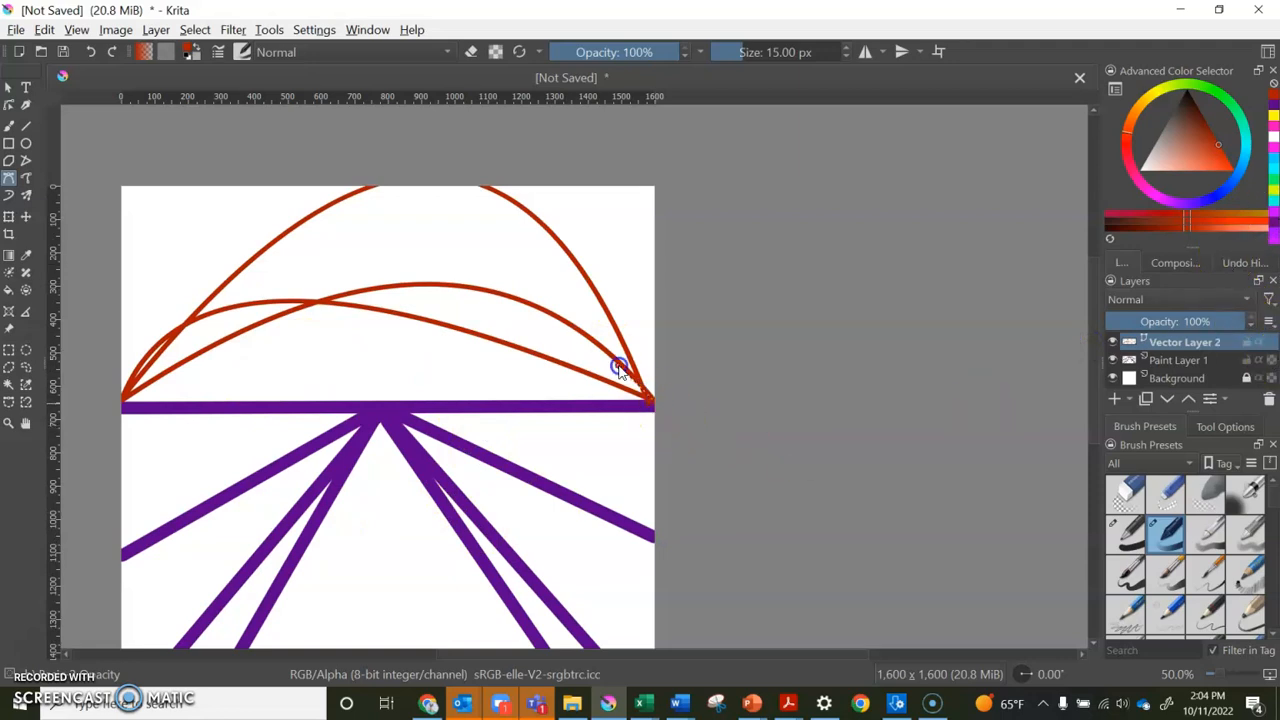
left_click_drag(451, 156, 309, 172)
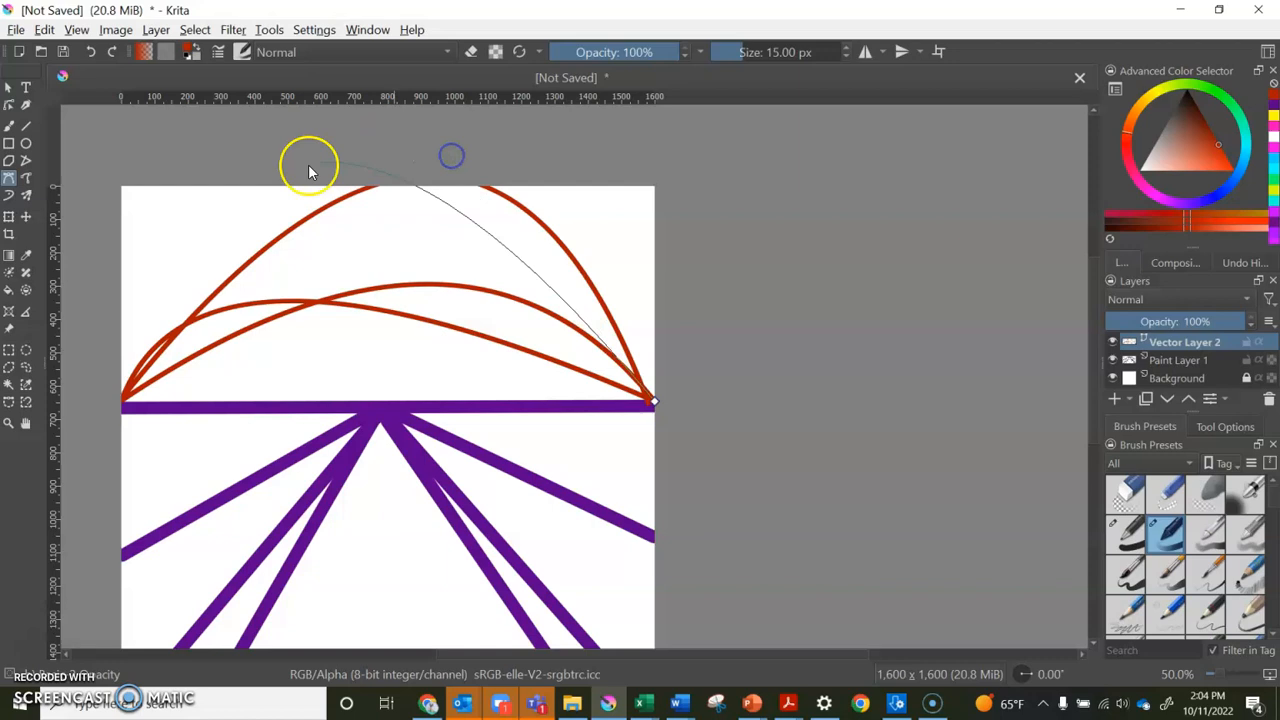
left_click(121, 397)
left_click(123, 398)
left_click_drag(189, 266, 303, 142)
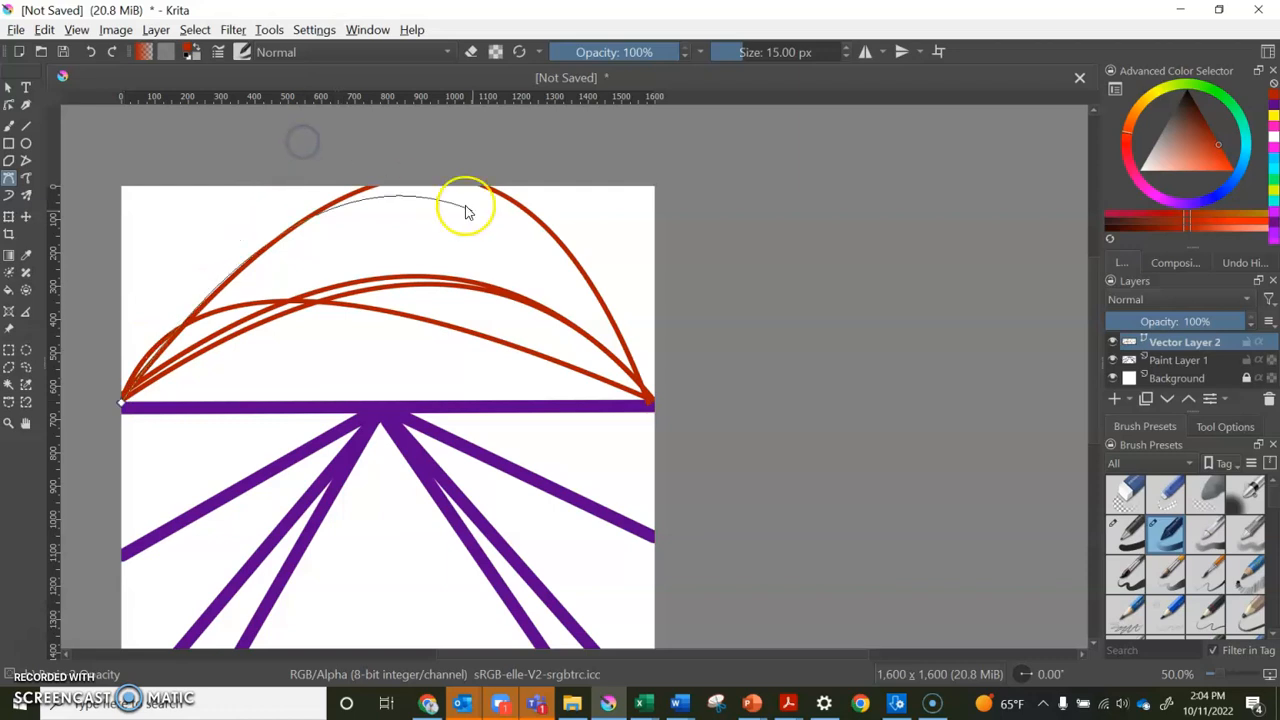
double_click(647, 405)
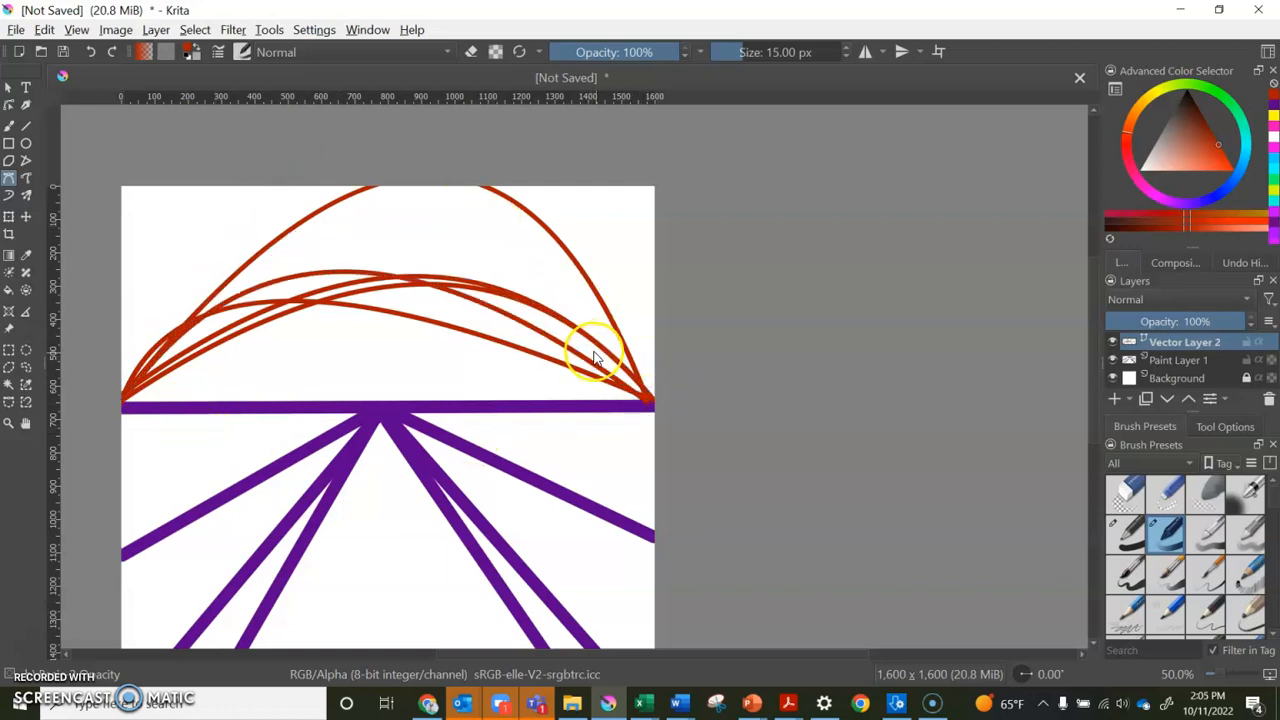
left_click(638, 396)
mouse_move(450, 263)
left_mouse_down()
mouse_move(137, 380)
mouse_move(114, 400)
mouse_move(125, 412)
left_mouse_up()
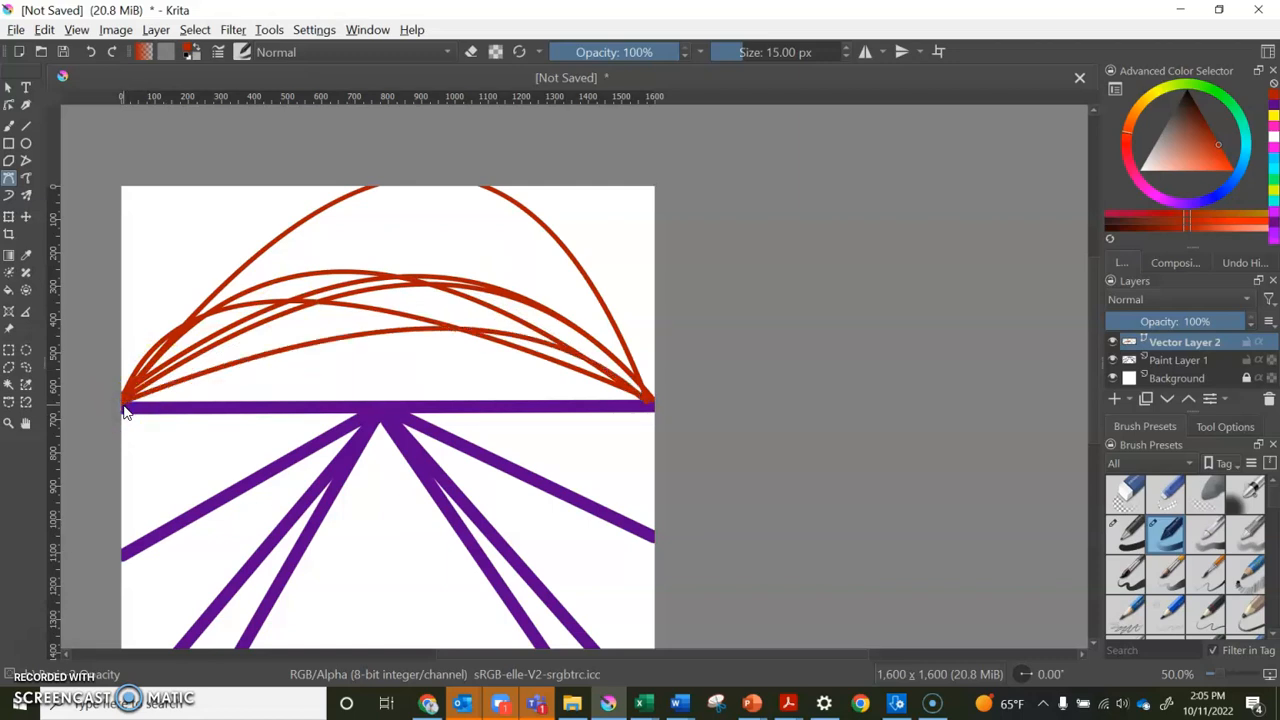
Edit the curve shapes so the tallest arc peaks just inside the canvas and the lowest arc is centered above the horizon
left_click(10, 106)
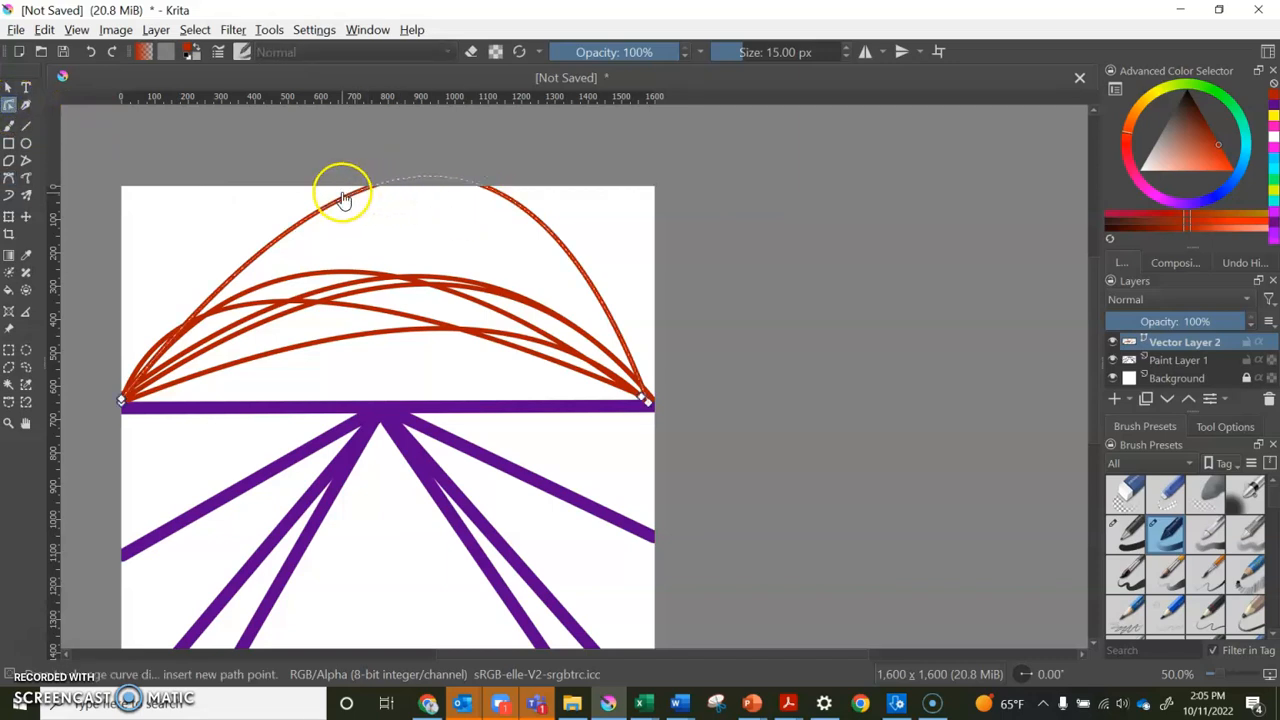
left_click_drag(345, 200, 386, 220)
left_click_drag(409, 331, 354, 342)
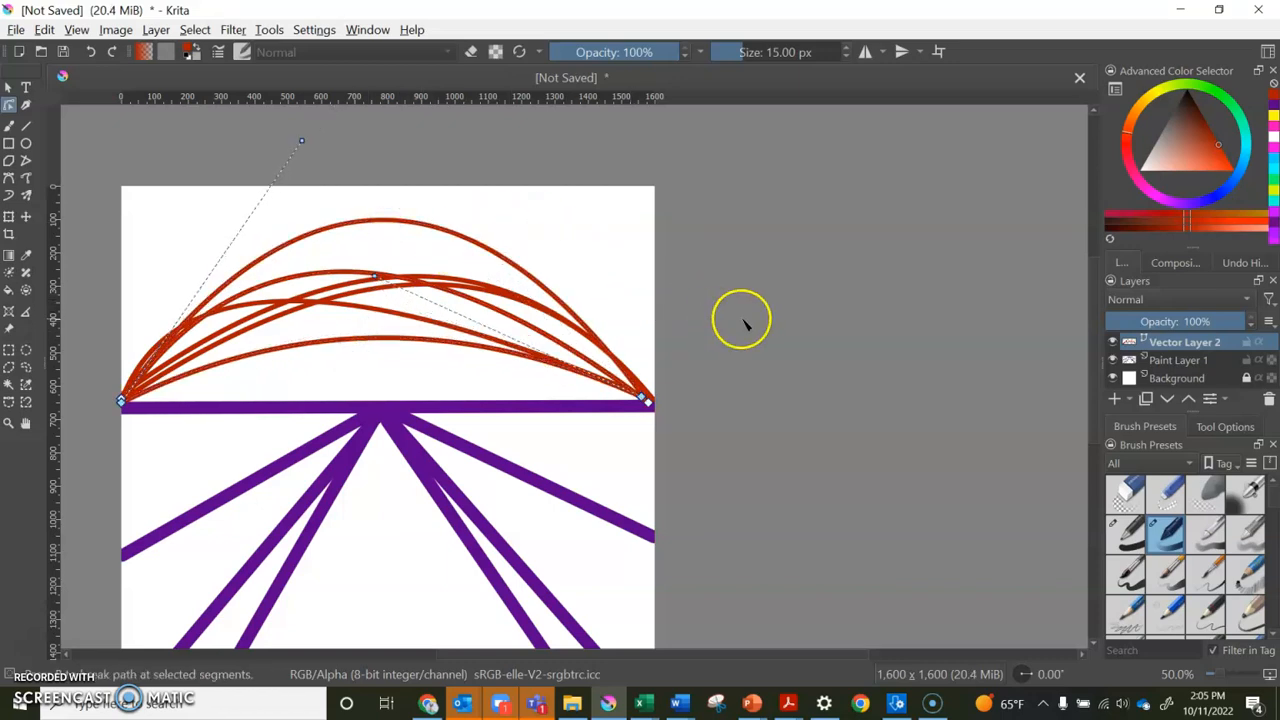
left_click_drag(551, 286, 551, 280)
left_click(636, 398)
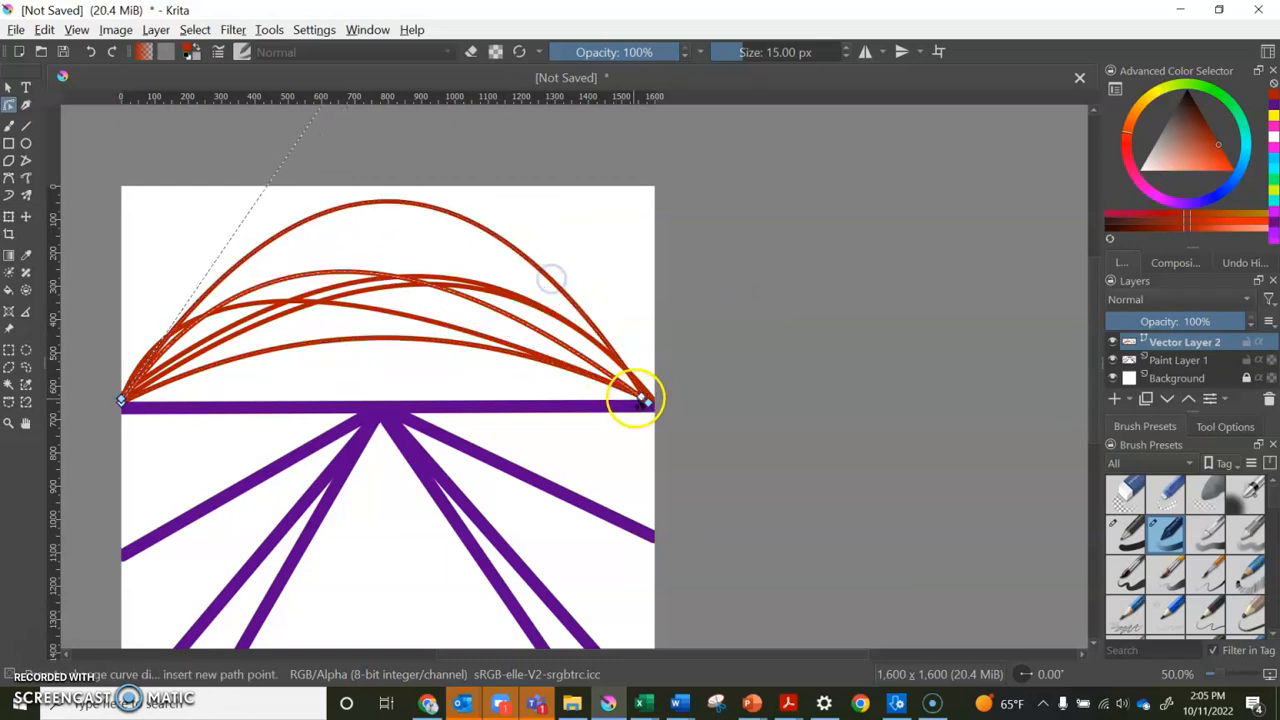
left_click_drag(645, 400, 646, 403)
left_click(749, 331)
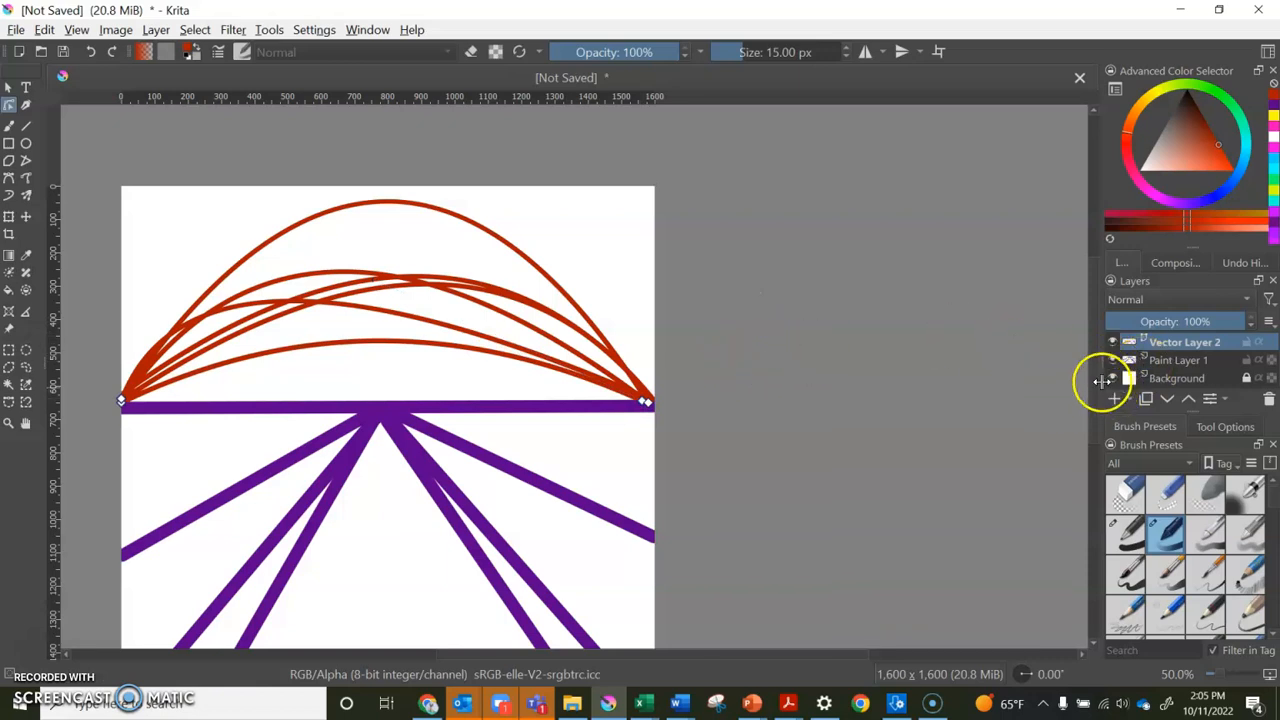
Move Paint Layer 1 above Vector Layer 2 in the layer stack
left_click(1165, 364)
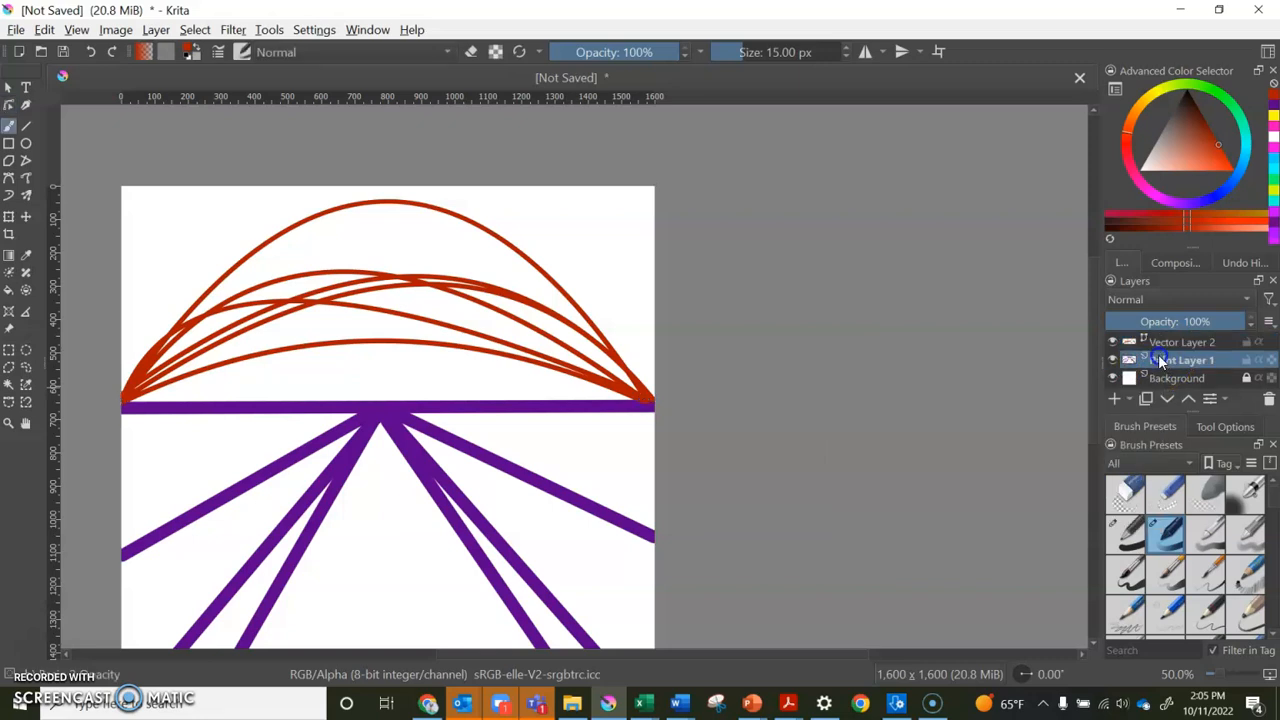
left_click_drag(1160, 340, 1160, 342)
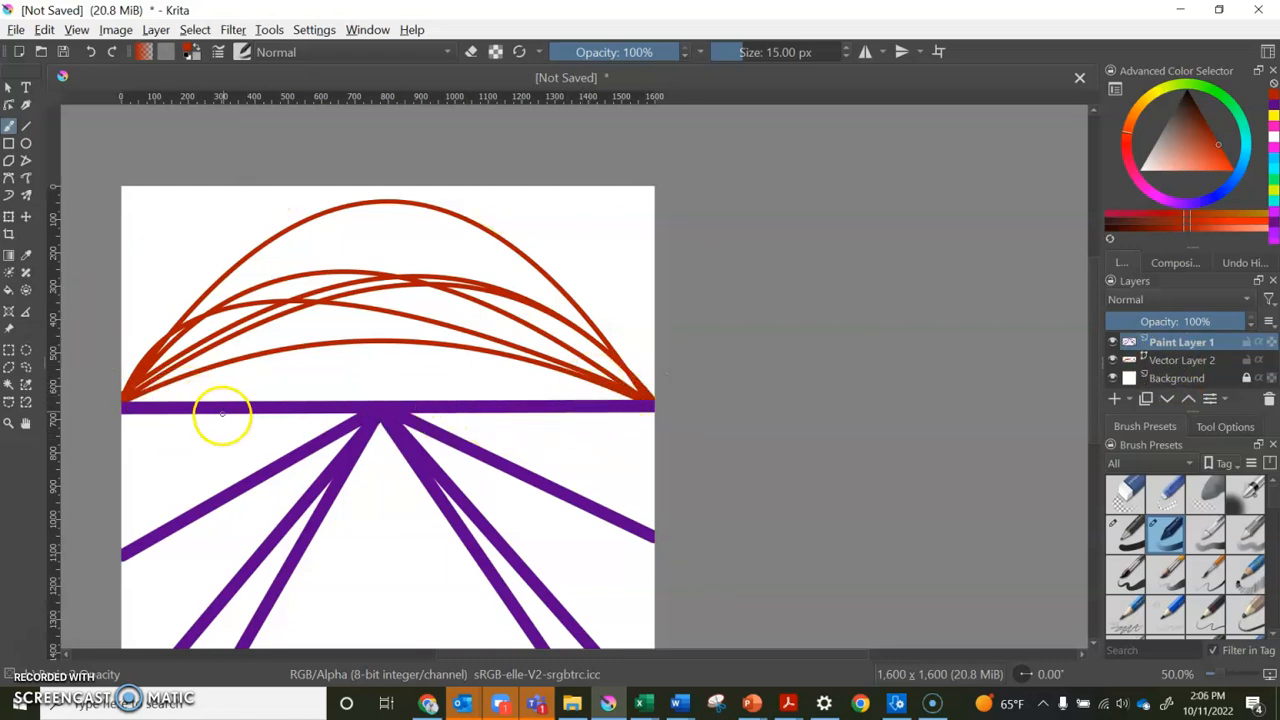
scroll(786, 455, "down", 1)
scroll(781, 462, "up", 1)
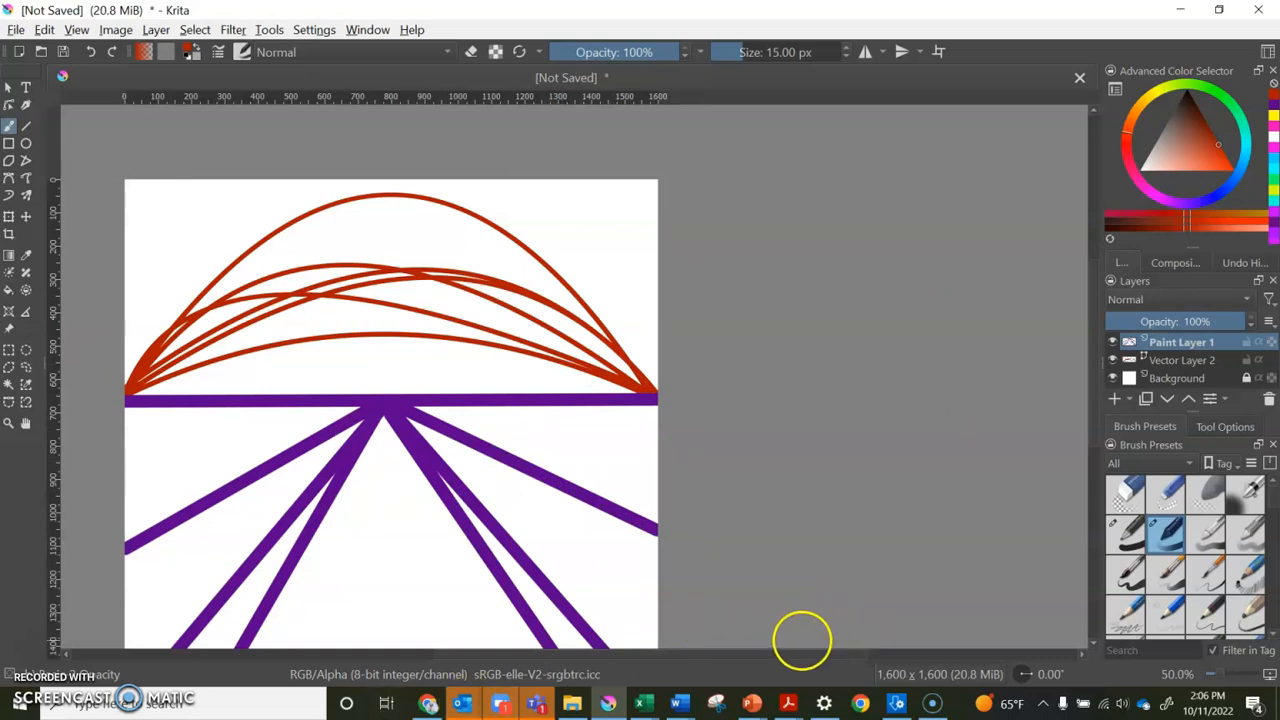
Add a new paint layer above Paint Layer 1 and set the foreground color to bright orange
left_click(1115, 401)
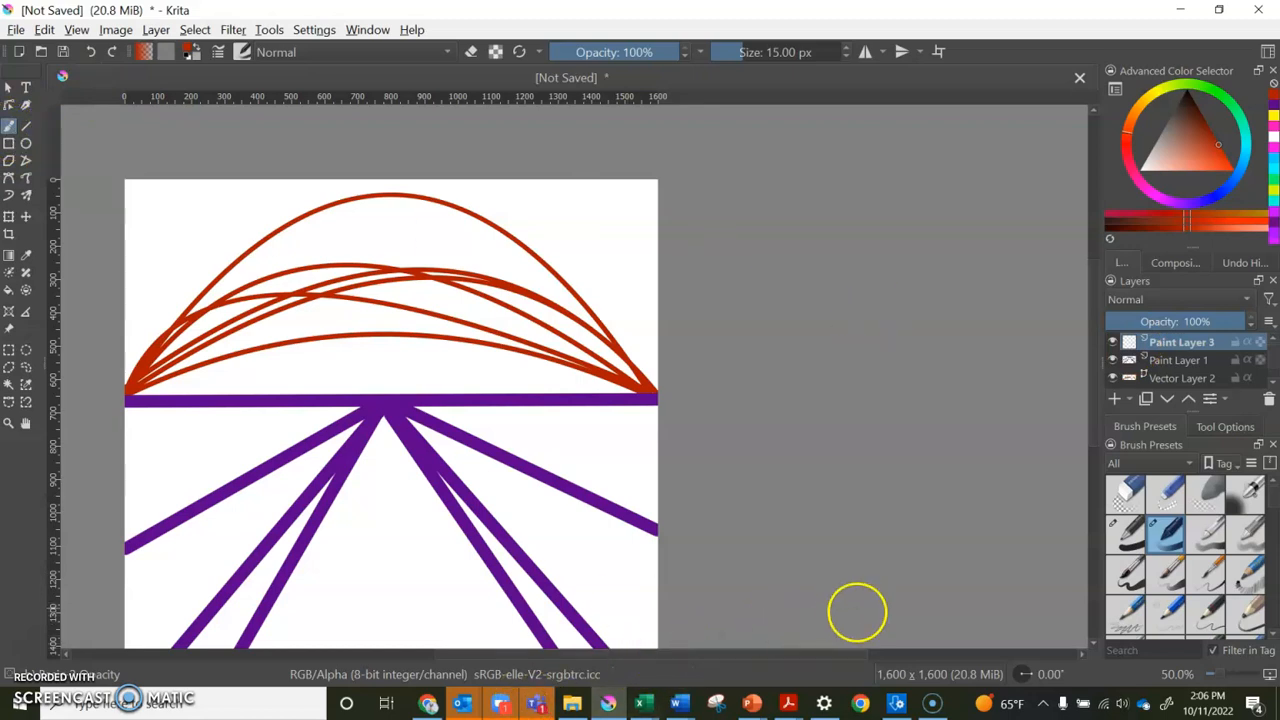
left_click_drag(834, 657, 754, 663)
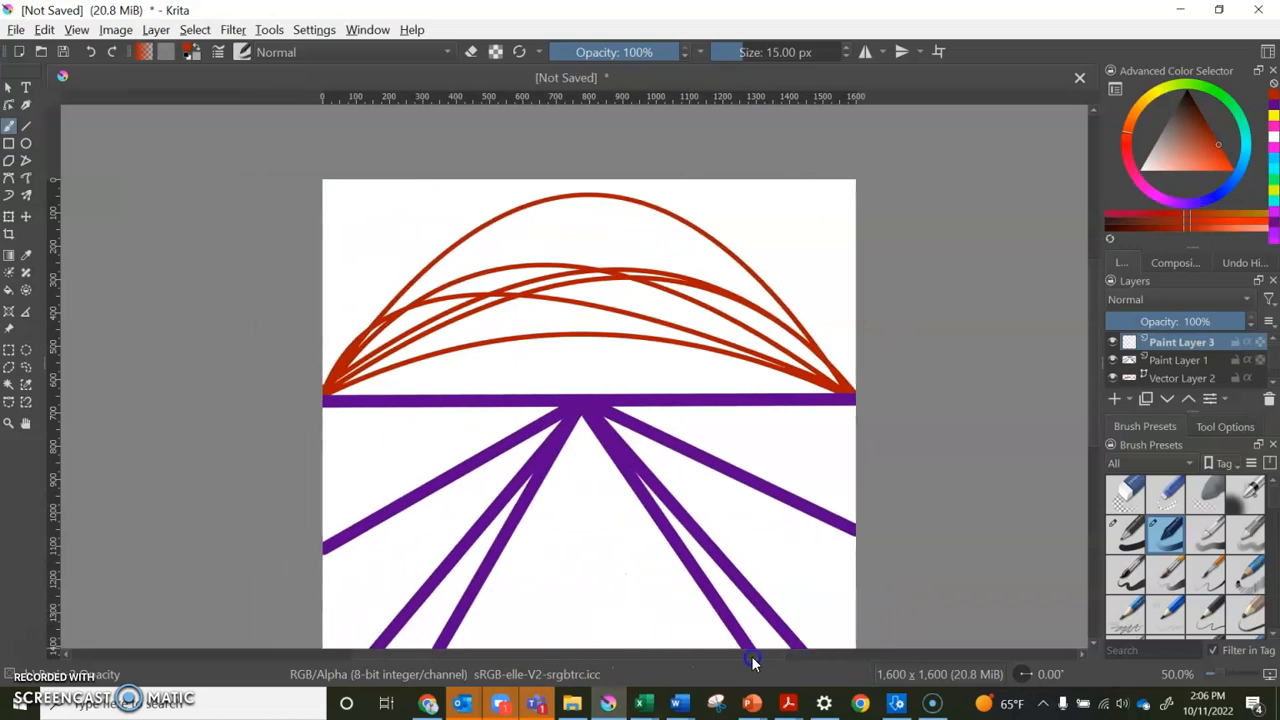
left_click(1130, 118)
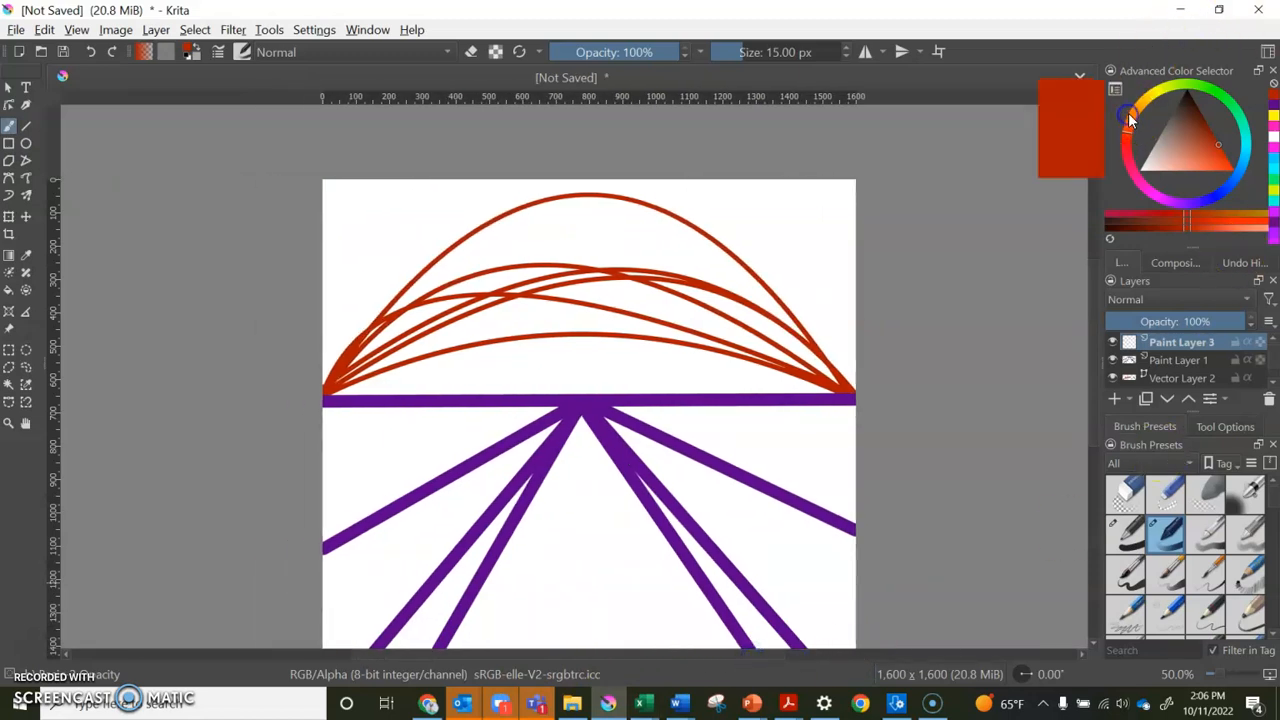
left_click(1131, 109)
left_click(1231, 172)
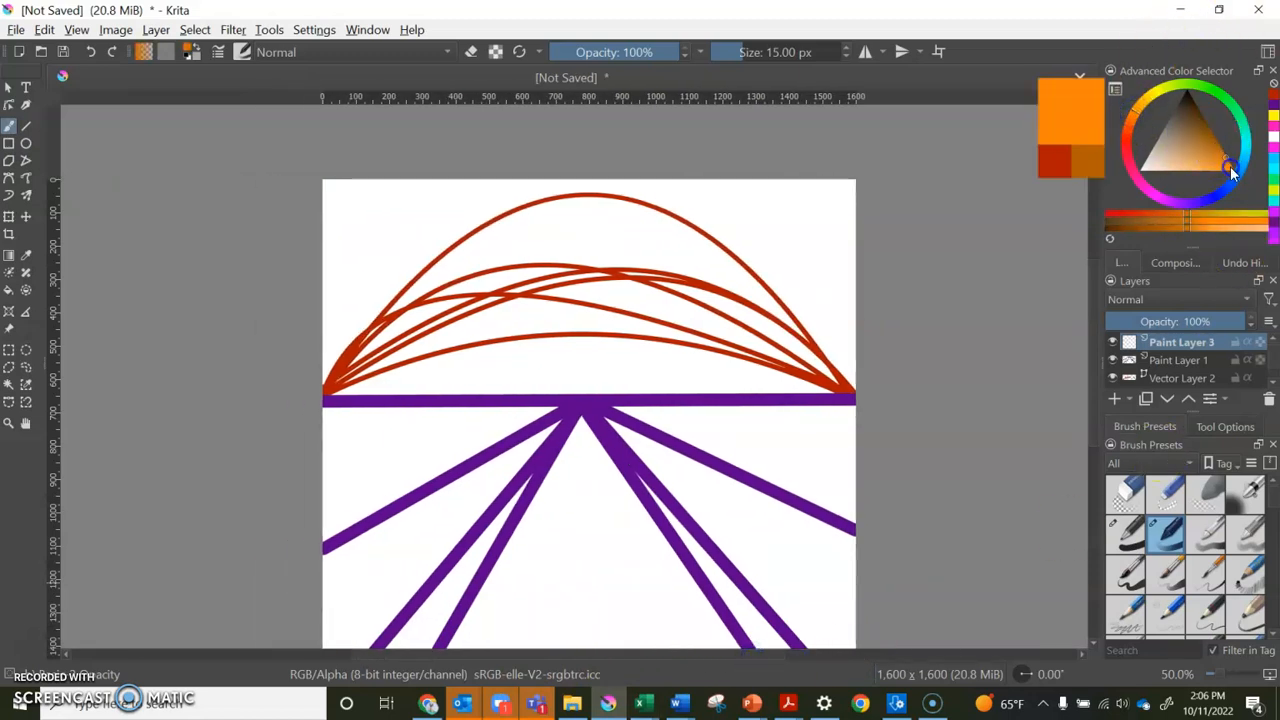
Choose the 200 px WideArea watercolor spread brush preset and paint a light orange wash across the sky
scroll(1233, 604, "down", 4)
scroll(1231, 605, "down", 3)
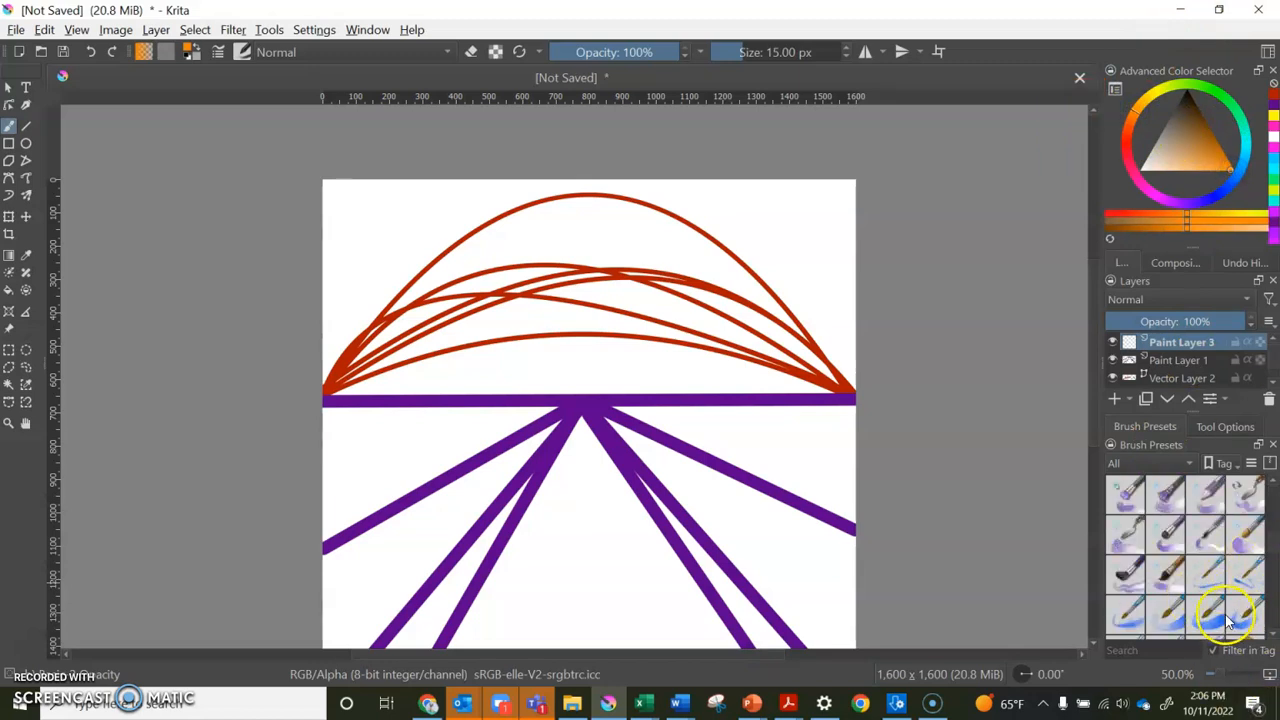
scroll(1228, 622, "down", 2)
left_click(1173, 580)
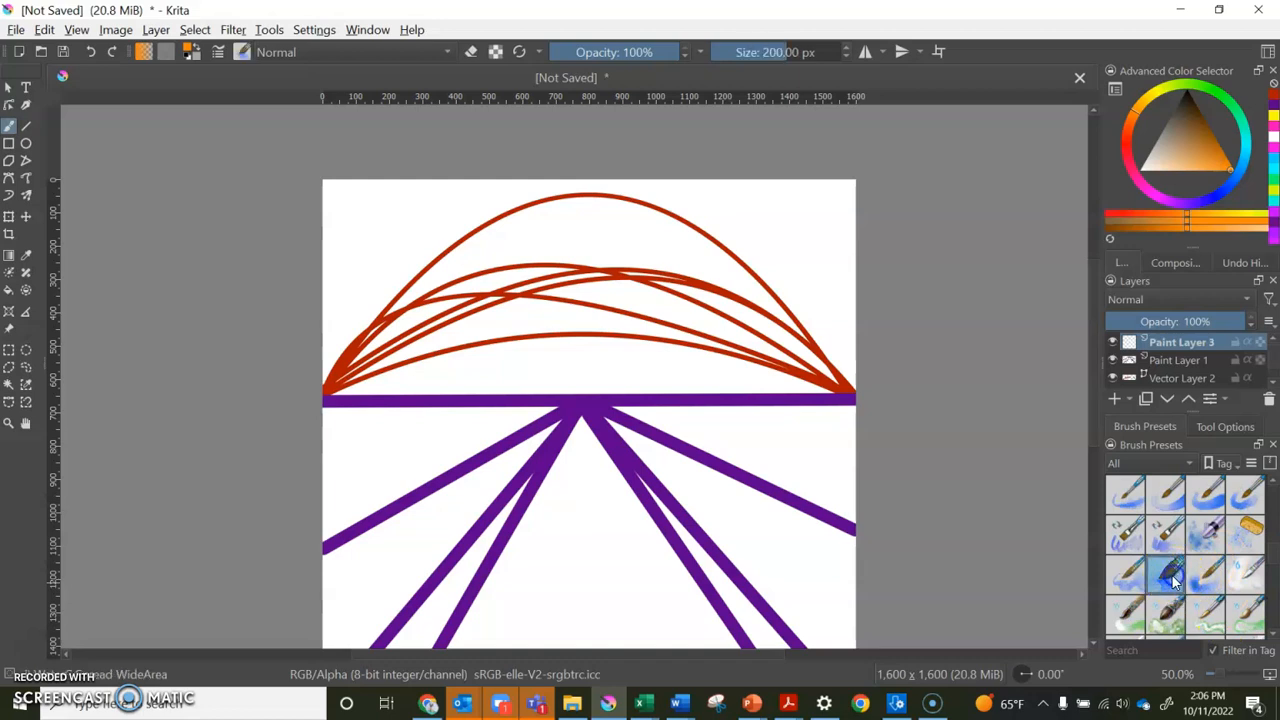
mouse_move(828, 360)
left_mouse_down()
mouse_move(815, 328)
mouse_move(754, 272)
mouse_move(570, 242)
mouse_move(506, 250)
mouse_move(354, 310)
mouse_move(296, 366)
left_mouse_up()
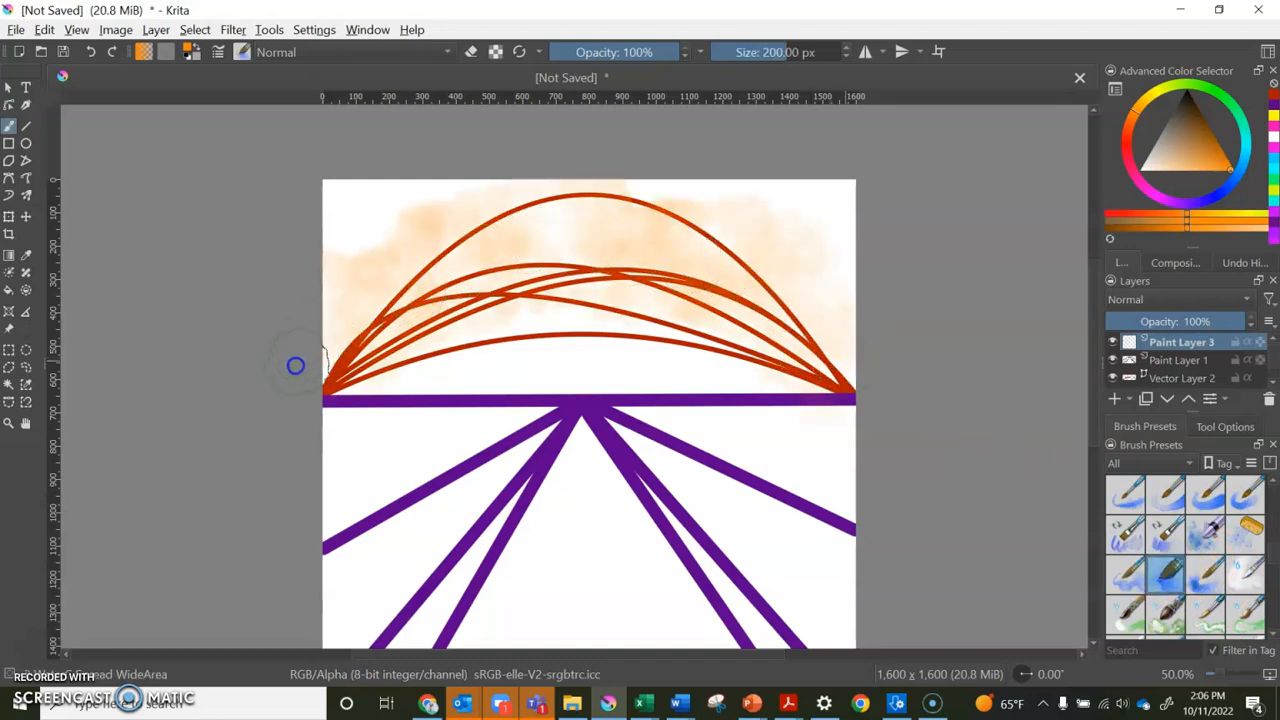
Paint a yellow watercolor wash across the upper sky and a red-orange wash along the horizon line
left_click(1152, 90)
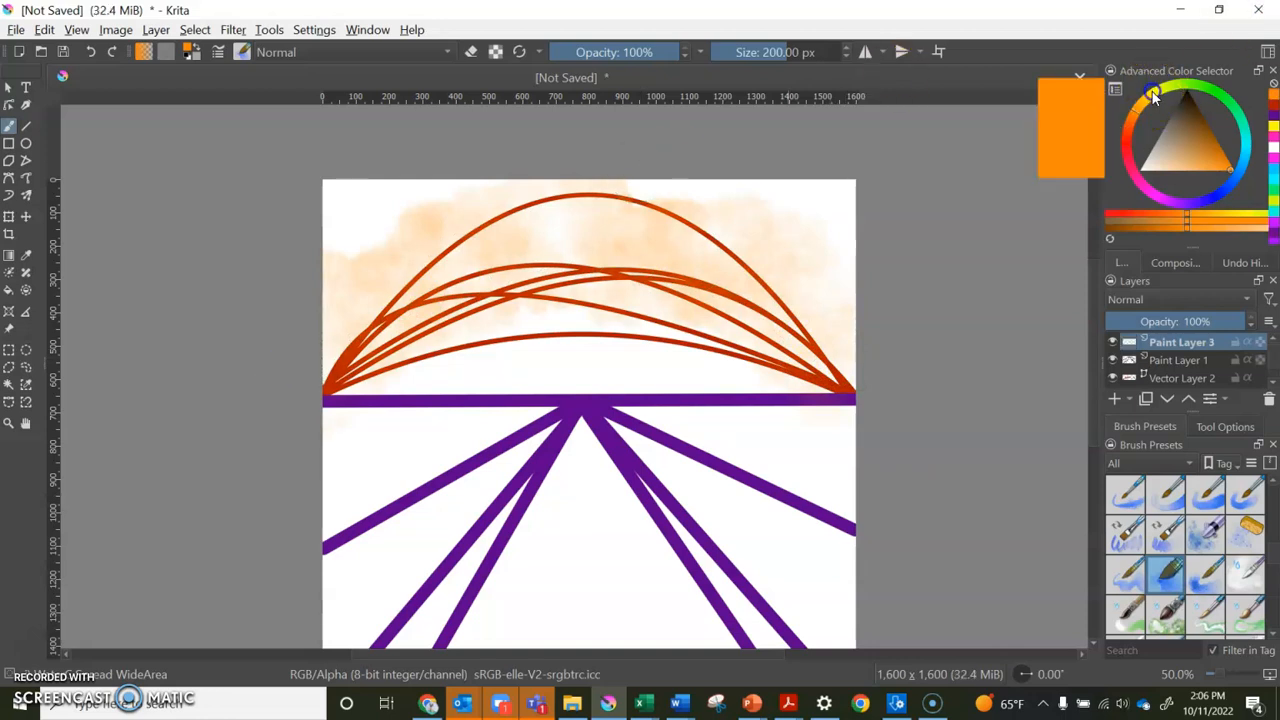
left_click(1156, 92)
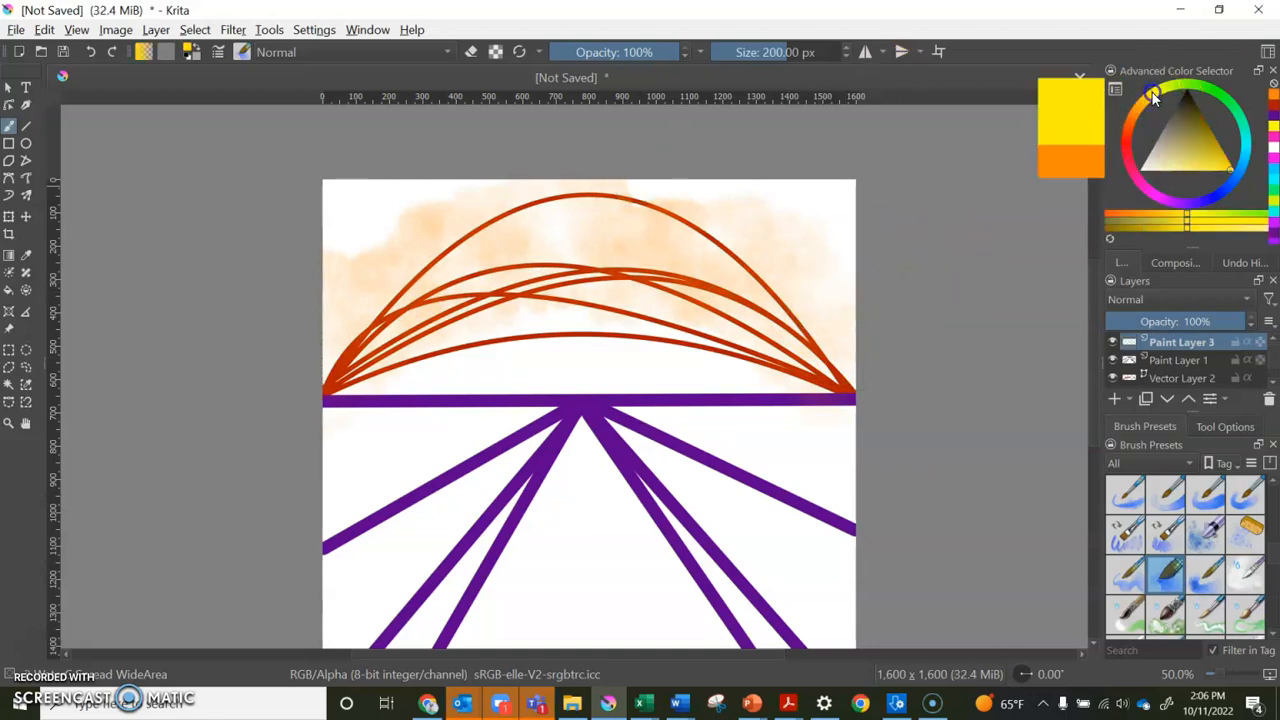
mouse_move(830, 232)
left_mouse_down()
mouse_move(785, 176)
mouse_move(498, 189)
mouse_move(366, 211)
left_mouse_up()
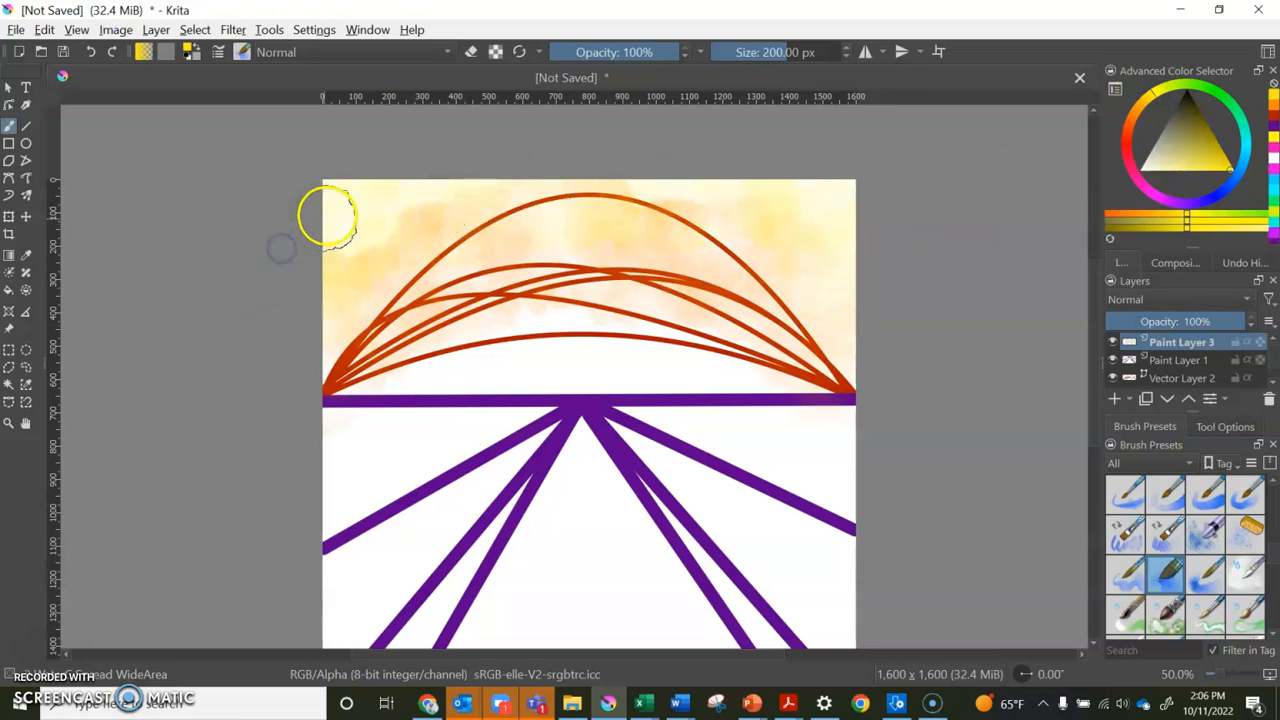
left_click(1133, 127)
left_click(1128, 142)
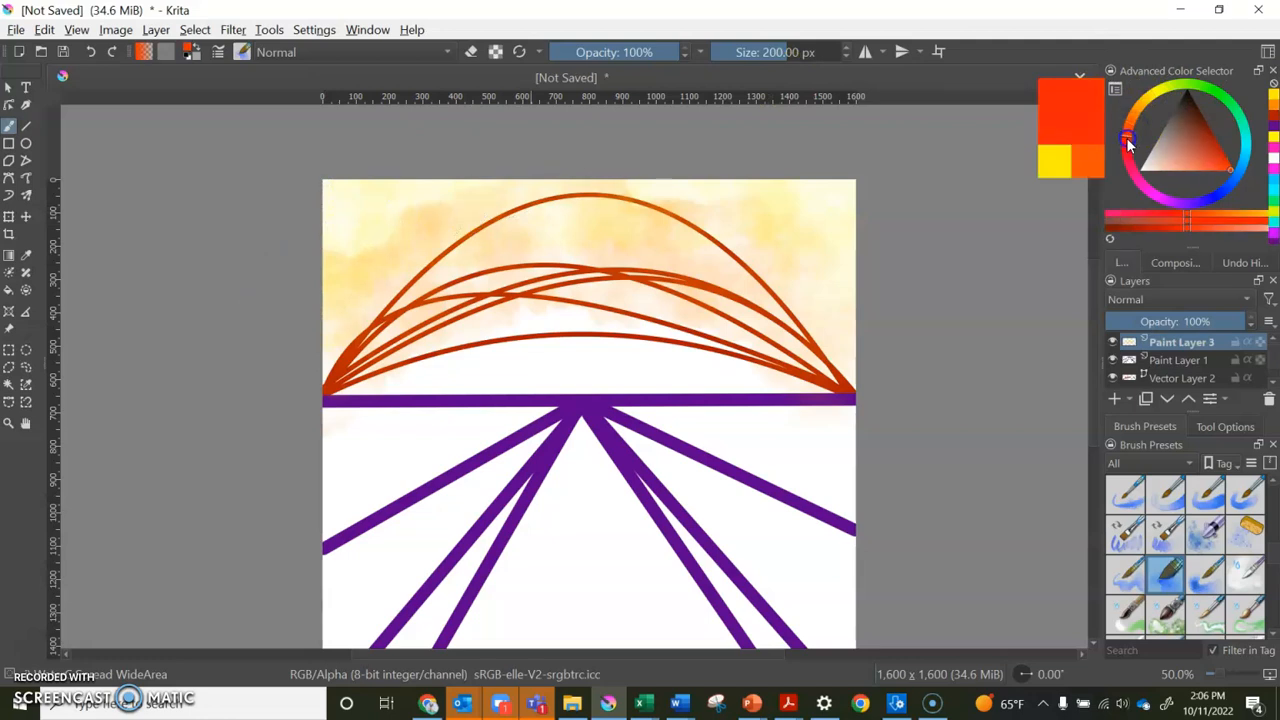
mouse_move(737, 351)
left_mouse_down()
mouse_move(802, 364)
mouse_move(585, 343)
mouse_move(342, 377)
mouse_move(312, 361)
mouse_move(320, 325)
mouse_move(481, 317)
mouse_move(475, 341)
mouse_move(495, 347)
mouse_move(836, 370)
left_mouse_up()
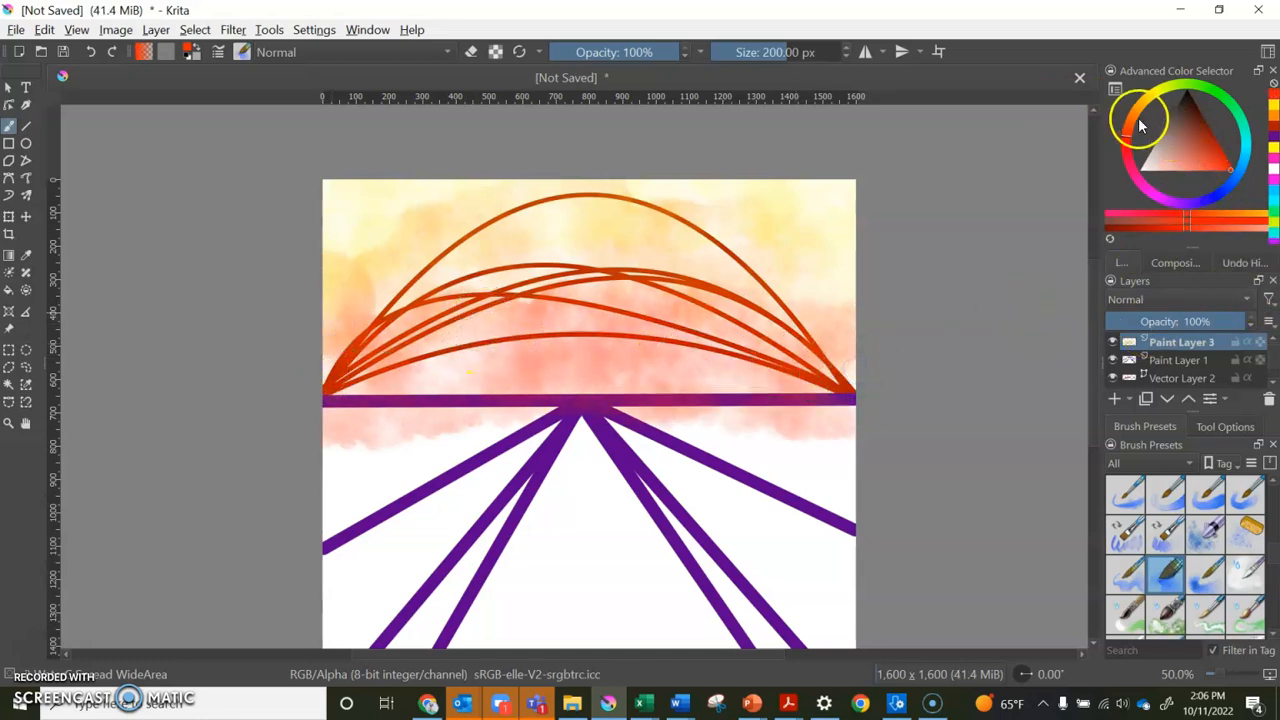
Deepen the sky with further washes, reusing the recent orange, yellow and red-orange colors
left_click(1273, 120)
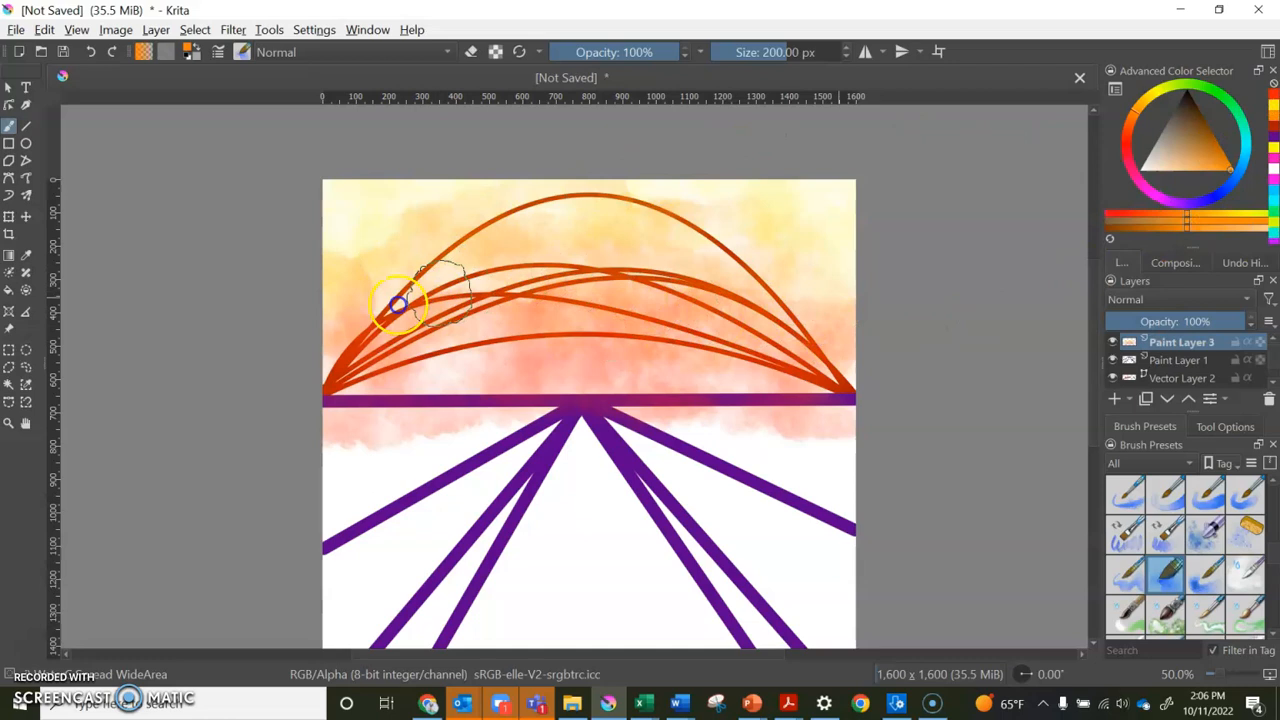
left_click(1275, 118)
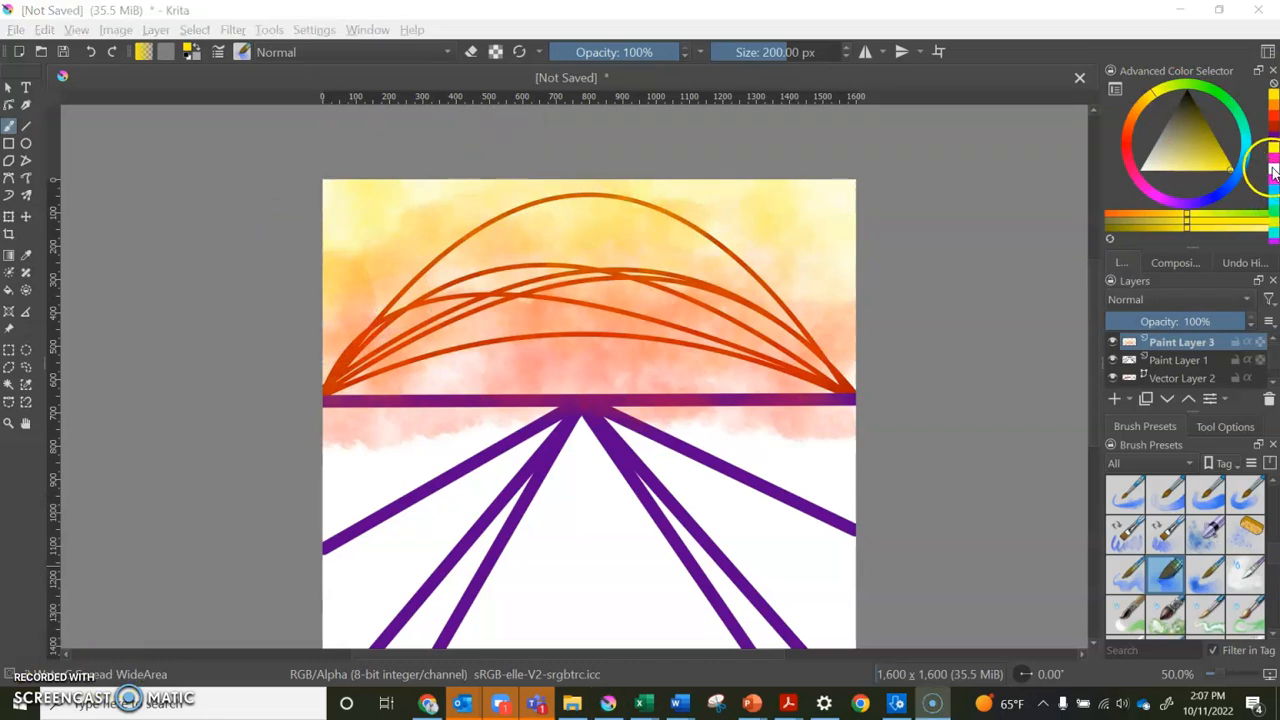
left_click(1276, 121)
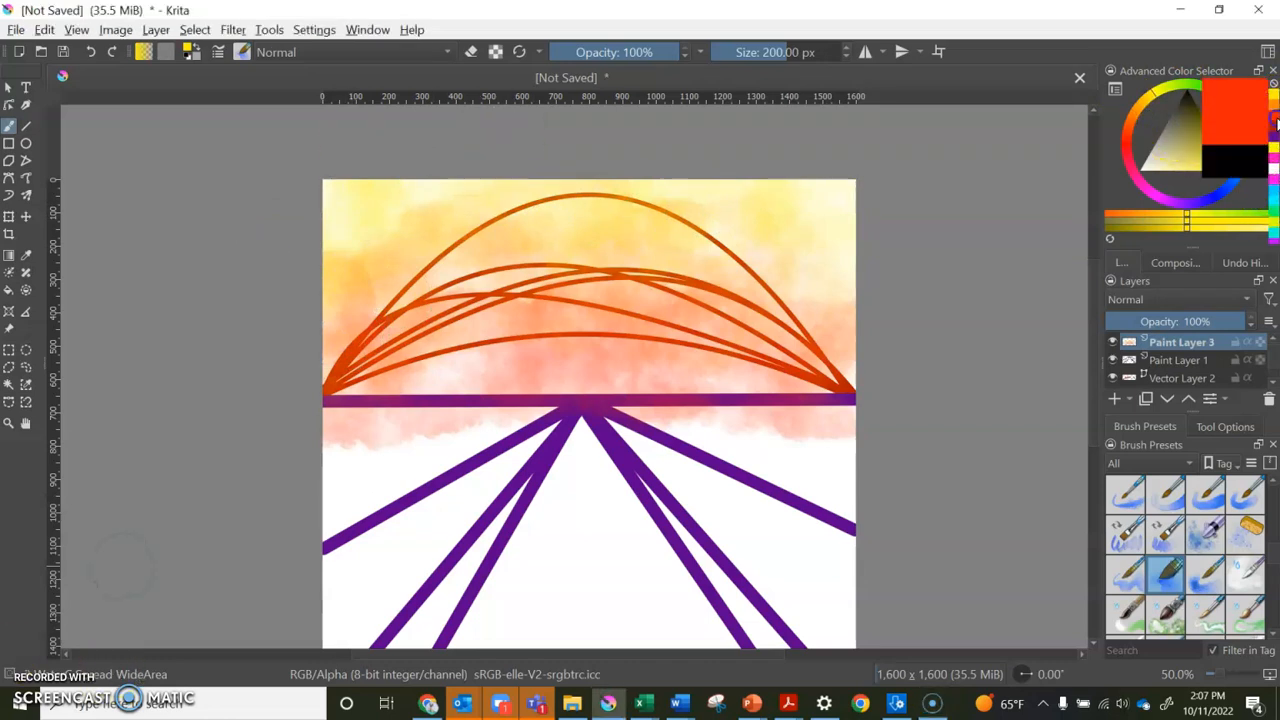
mouse_move(609, 361)
left_mouse_down()
mouse_move(410, 364)
mouse_move(355, 390)
left_mouse_up()
Undo the last stroke and paint a hot pink wash across the canvas just below the horizon line
left_click(1274, 169)
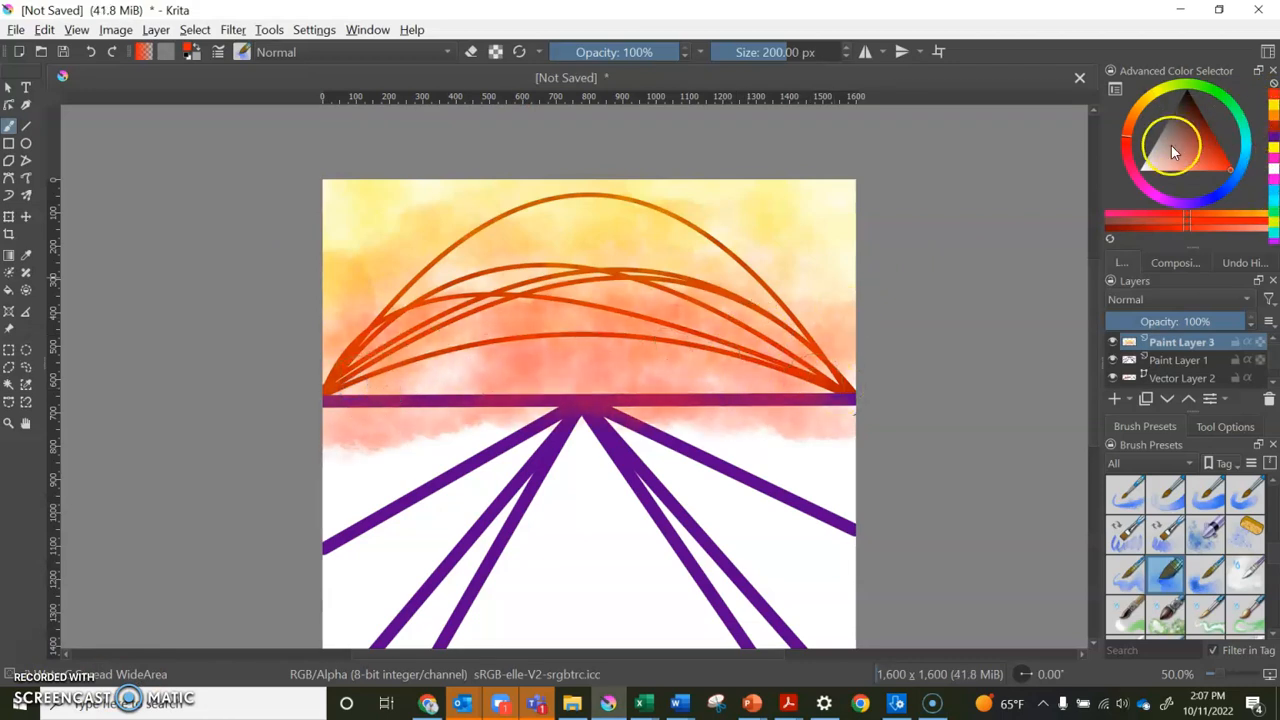
key("ctrl+z")
mouse_move(800, 350)
left_mouse_down()
mouse_move(840, 423)
mouse_move(749, 443)
mouse_move(392, 437)
mouse_move(346, 442)
mouse_move(326, 462)
mouse_move(457, 442)
mouse_move(825, 459)
mouse_move(891, 449)
mouse_move(735, 441)
mouse_move(381, 485)
mouse_move(343, 457)
left_mouse_up()
Paint a magenta wash over the pink band and a more violet magenta wash across the white area beneath it
left_click(1165, 215)
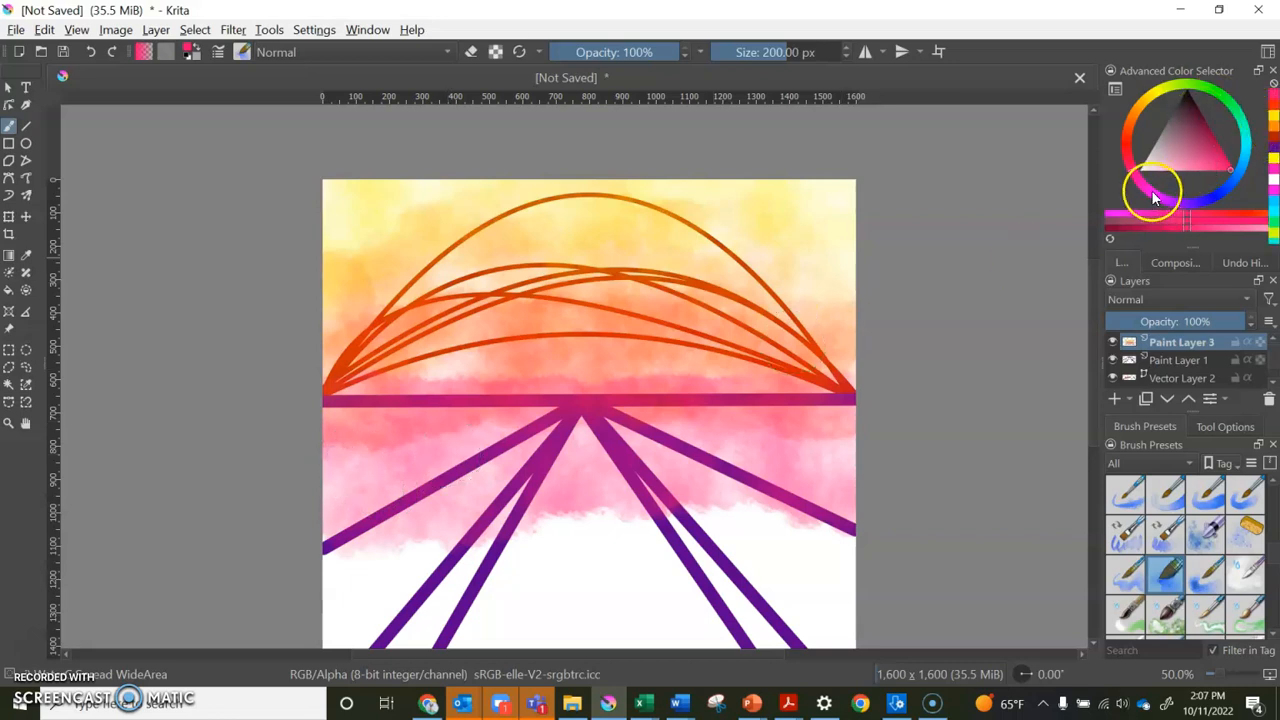
left_click(1153, 197)
mouse_move(766, 414)
left_mouse_down()
mouse_move(814, 495)
mouse_move(553, 480)
mouse_move(455, 513)
mouse_move(340, 503)
left_mouse_up()
left_click(1165, 200)
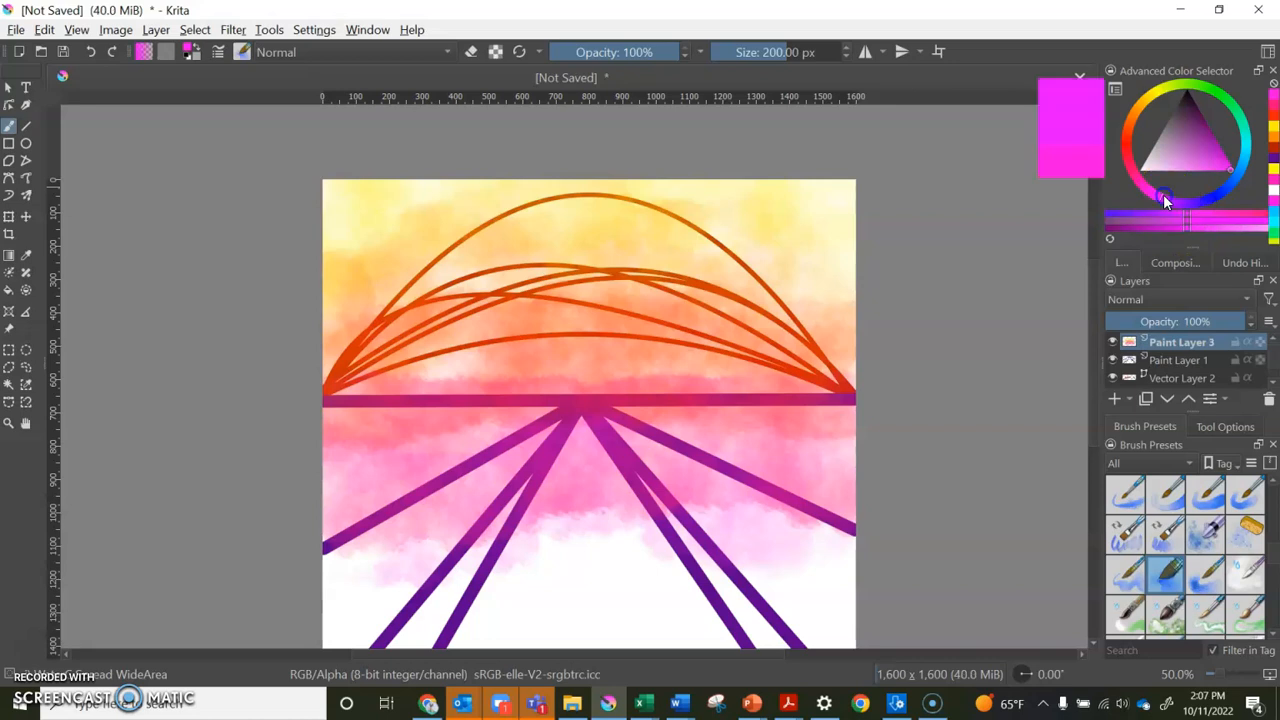
mouse_move(877, 512)
left_mouse_down()
mouse_move(632, 554)
mouse_move(329, 522)
left_mouse_up()
scroll(1085, 330, "down", 3)
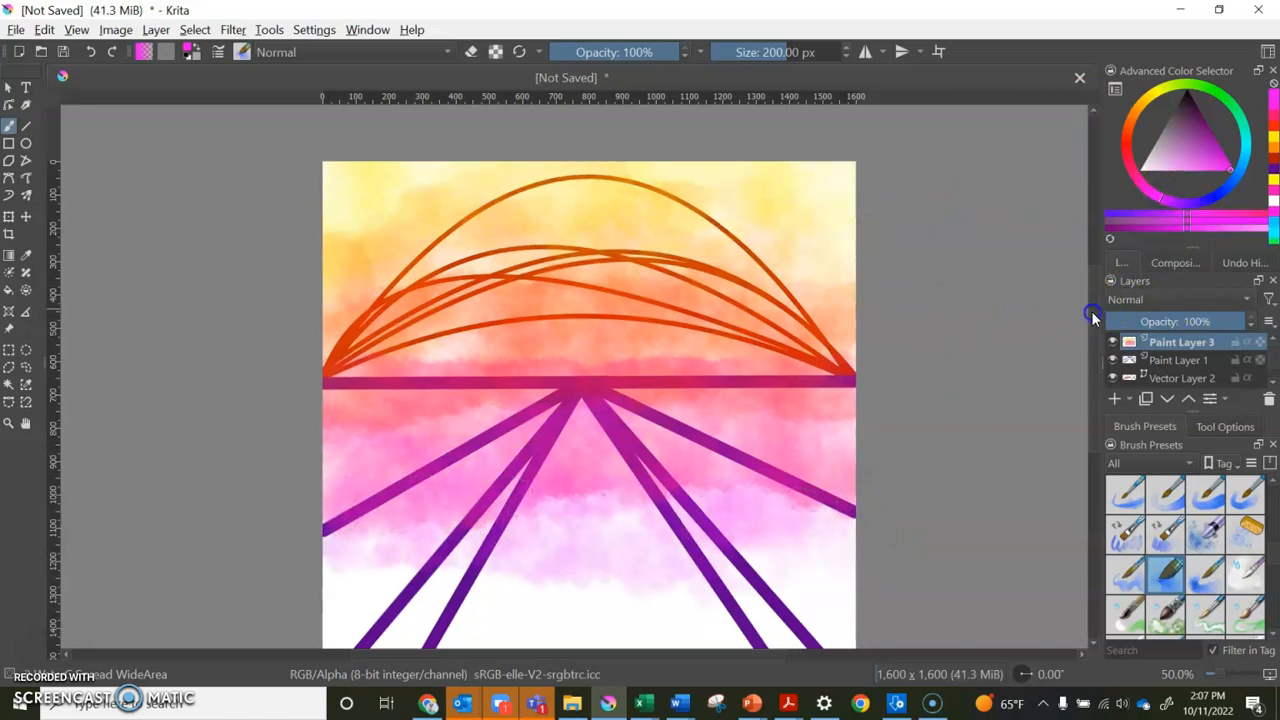
Paint a violet watercolor wash below the magenta band and a blue-violet wash along the bottom of the canvas
left_click_drag(1198, 214, 1176, 210)
mouse_move(834, 451)
left_mouse_down()
mouse_move(660, 485)
mouse_move(407, 474)
mouse_move(352, 448)
mouse_move(311, 504)
mouse_move(479, 432)
mouse_move(598, 462)
mouse_move(744, 459)
mouse_move(840, 395)
mouse_move(492, 419)
mouse_move(340, 446)
mouse_move(249, 431)
left_mouse_up()
left_click(1194, 210)
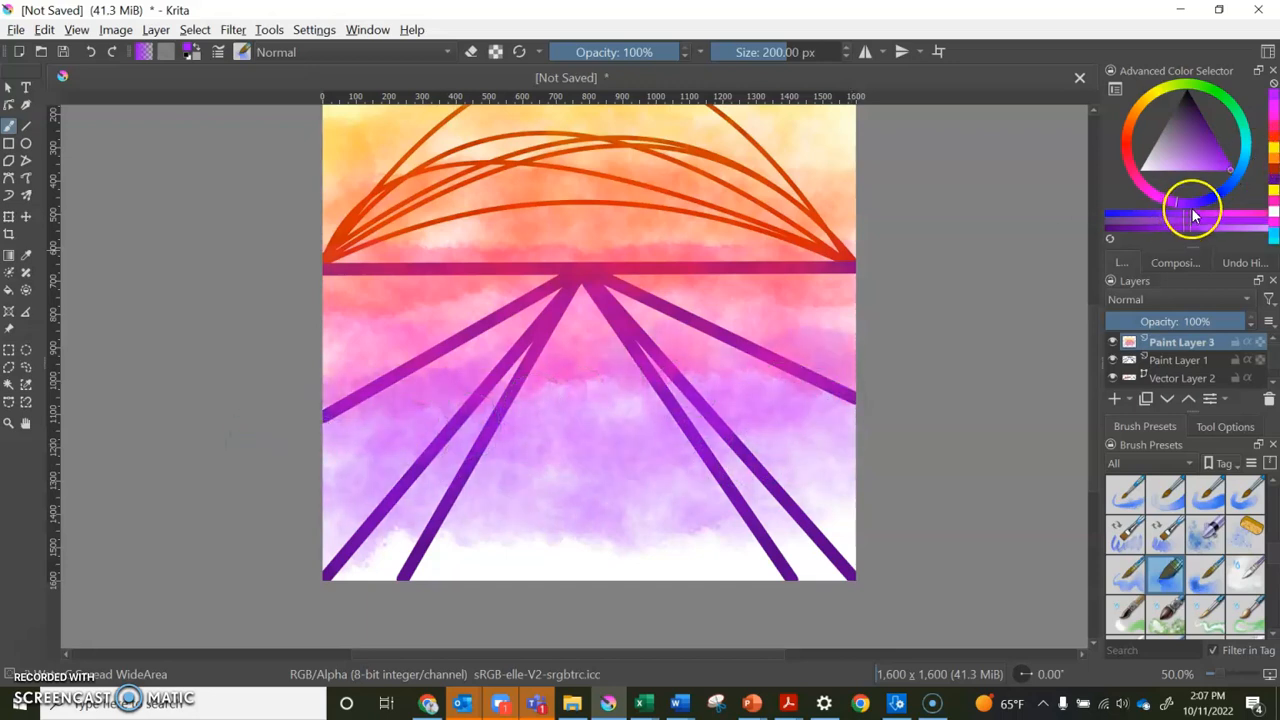
left_click(650, 478)
mouse_move(650, 478)
left_mouse_down()
mouse_move(822, 536)
mouse_move(605, 572)
mouse_move(297, 542)
mouse_move(288, 569)
mouse_move(499, 579)
mouse_move(679, 504)
mouse_move(791, 565)
mouse_move(823, 552)
mouse_move(581, 607)
mouse_move(394, 589)
mouse_move(350, 501)
mouse_move(366, 553)
mouse_move(558, 518)
mouse_move(587, 571)
mouse_move(645, 542)
mouse_move(738, 524)
mouse_move(808, 572)
mouse_move(841, 518)
mouse_move(864, 520)
mouse_move(463, 546)
mouse_move(344, 525)
mouse_move(299, 547)
left_mouse_up()
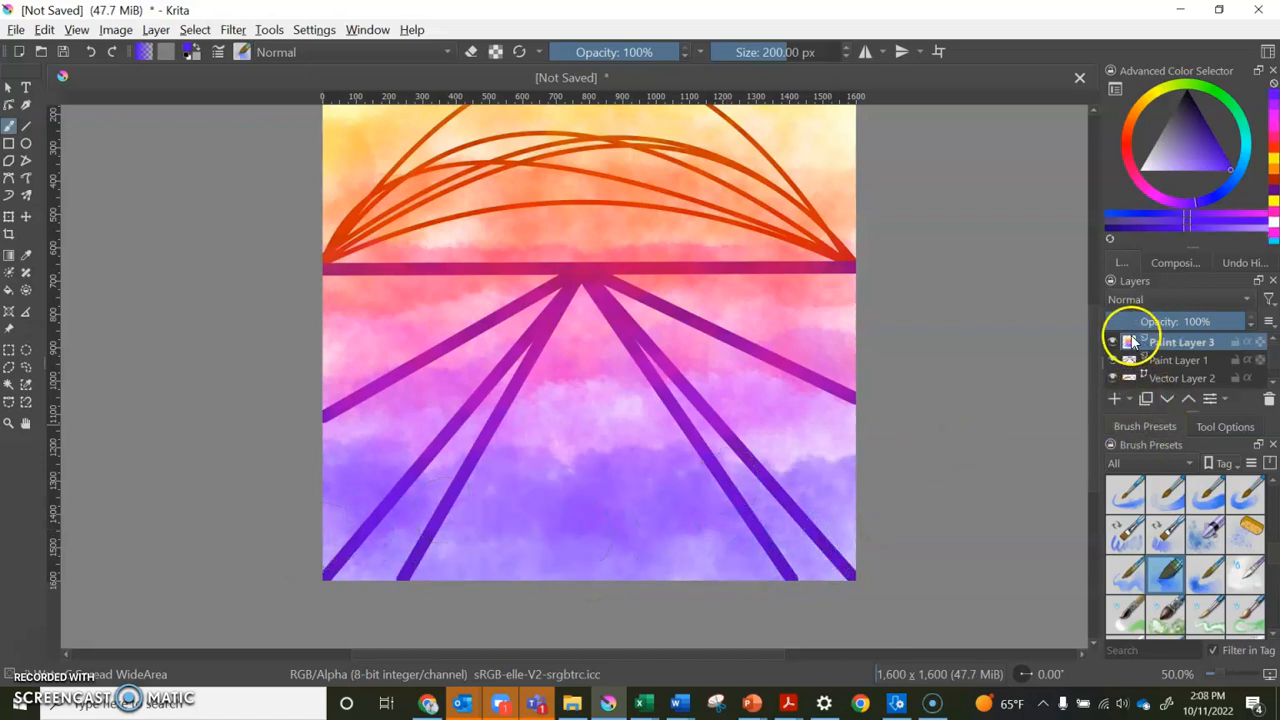
Move the watercolor Paint Layer 3 beneath the line and curve layers, directly above the Background layer
key("BackSpace")
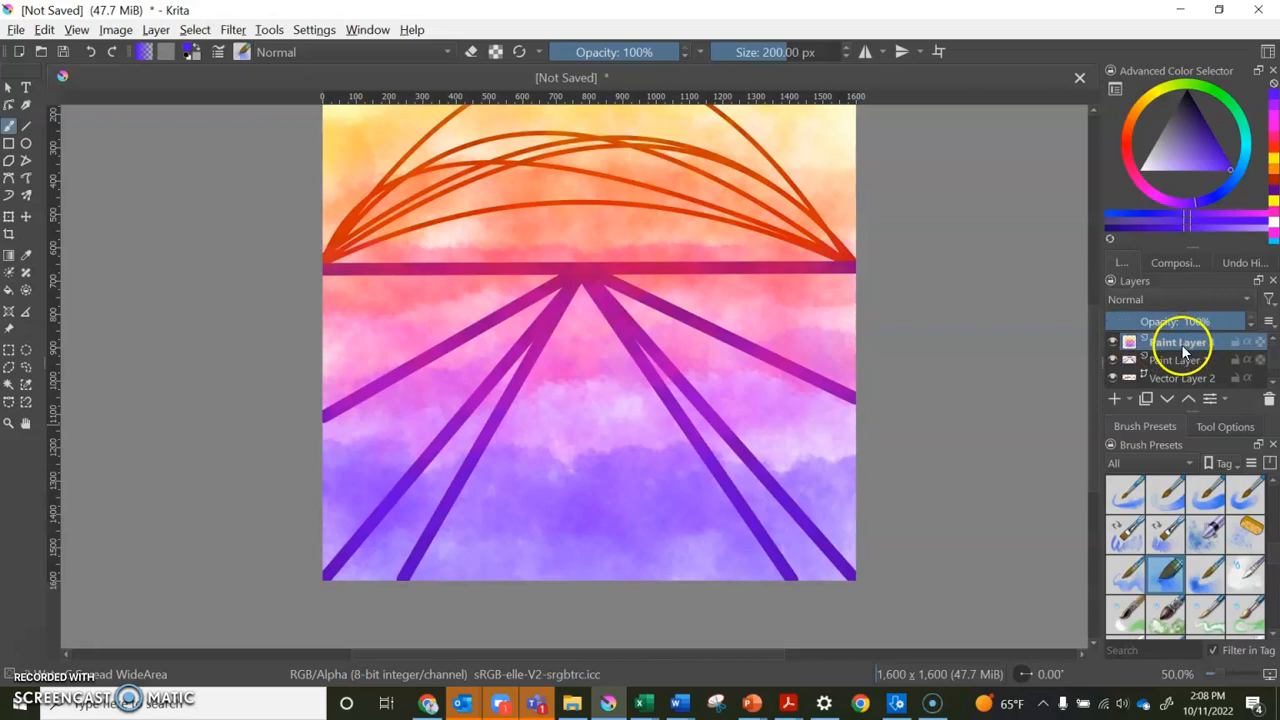
mouse_move(1179, 375)
left_mouse_down()
mouse_move(1182, 397)
mouse_move(1195, 372)
left_mouse_up()
scroll(958, 295, "up", 1)
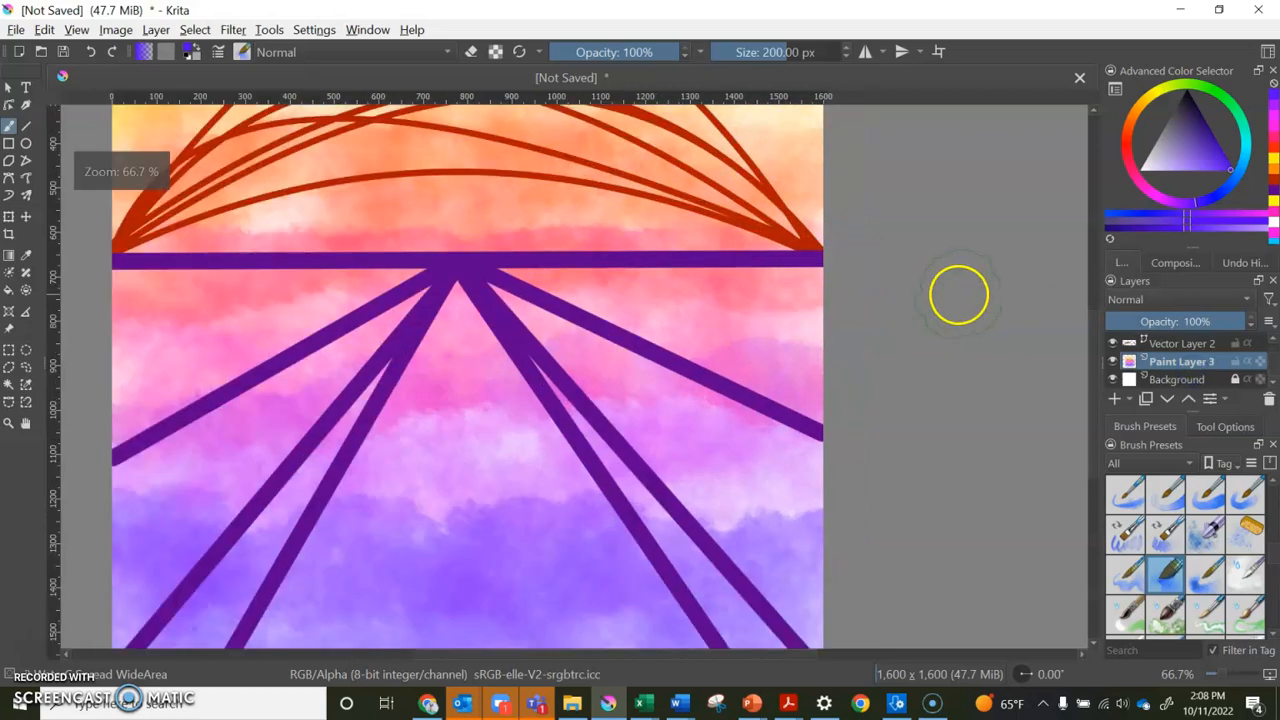
scroll(958, 295, "down", 3)
scroll(951, 294, "up", 2)
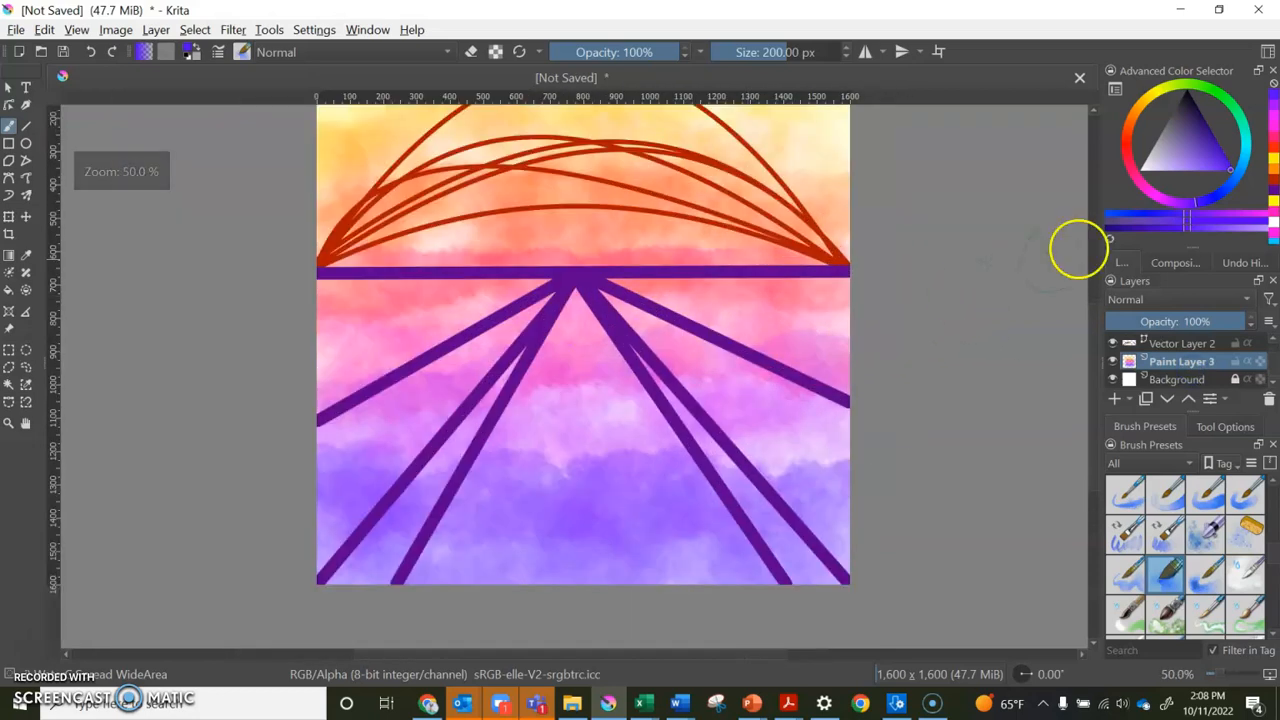
mouse_move(1093, 381)
left_mouse_down()
mouse_move(1091, 357)
mouse_move(1091, 375)
left_mouse_up()
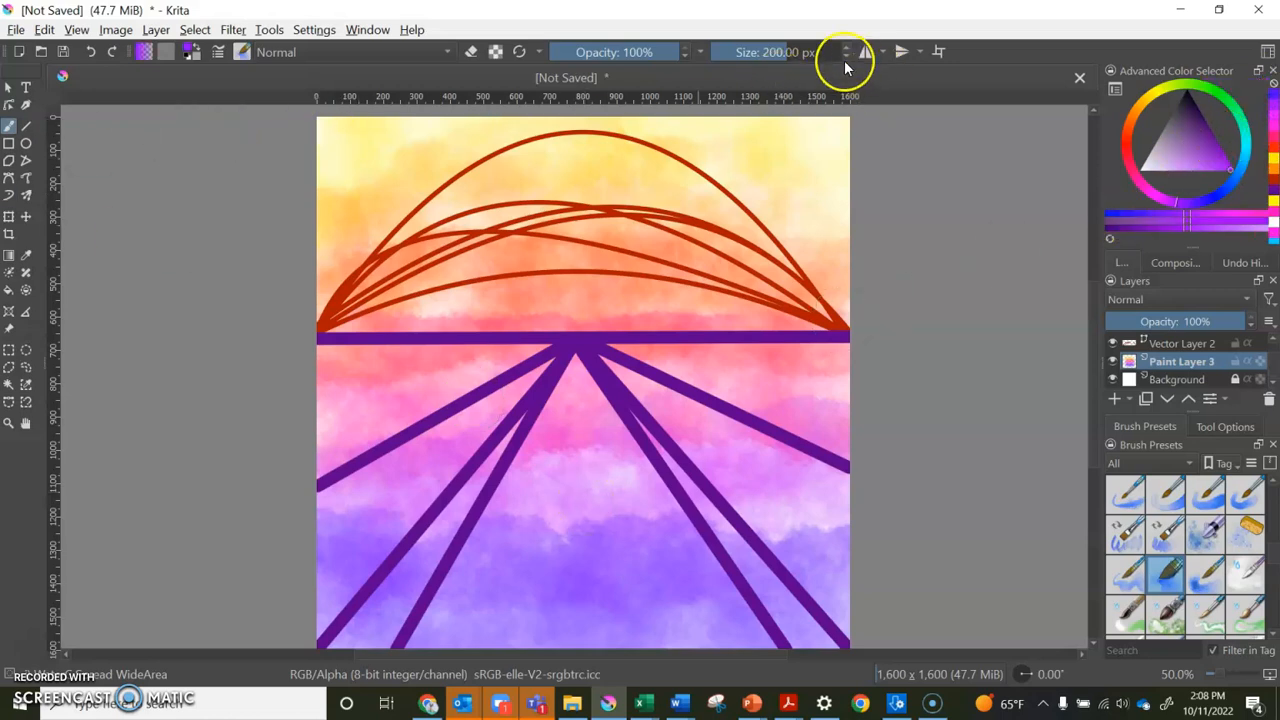
Choose the basic 15 px inking brush preset with variable opacity and switch to the Line tool
scroll(1235, 538, "down", 5)
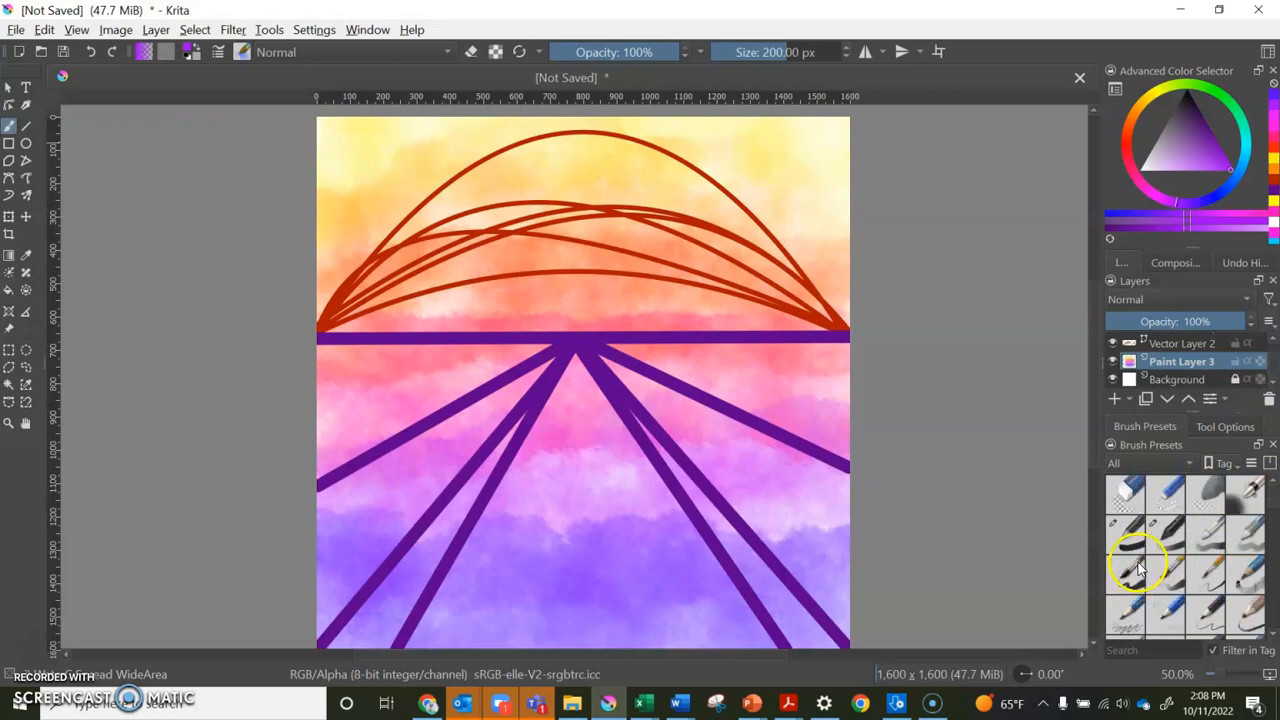
left_click(1172, 541)
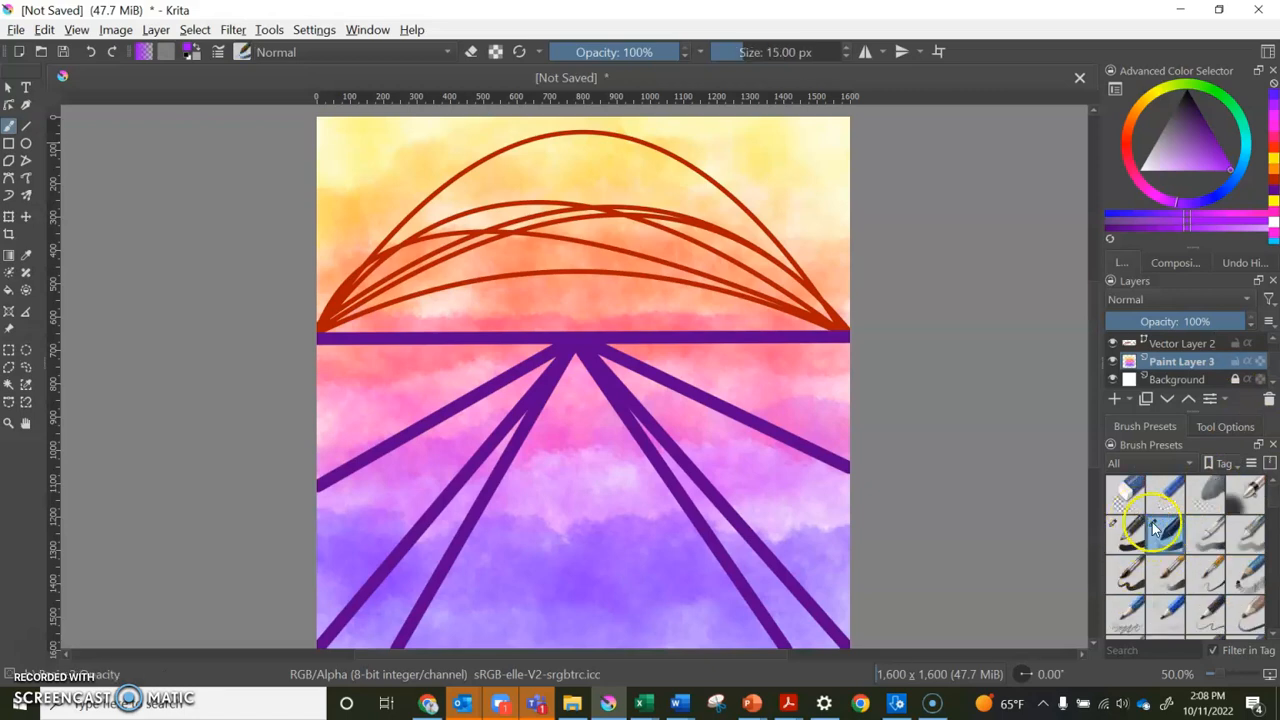
left_click(27, 126)
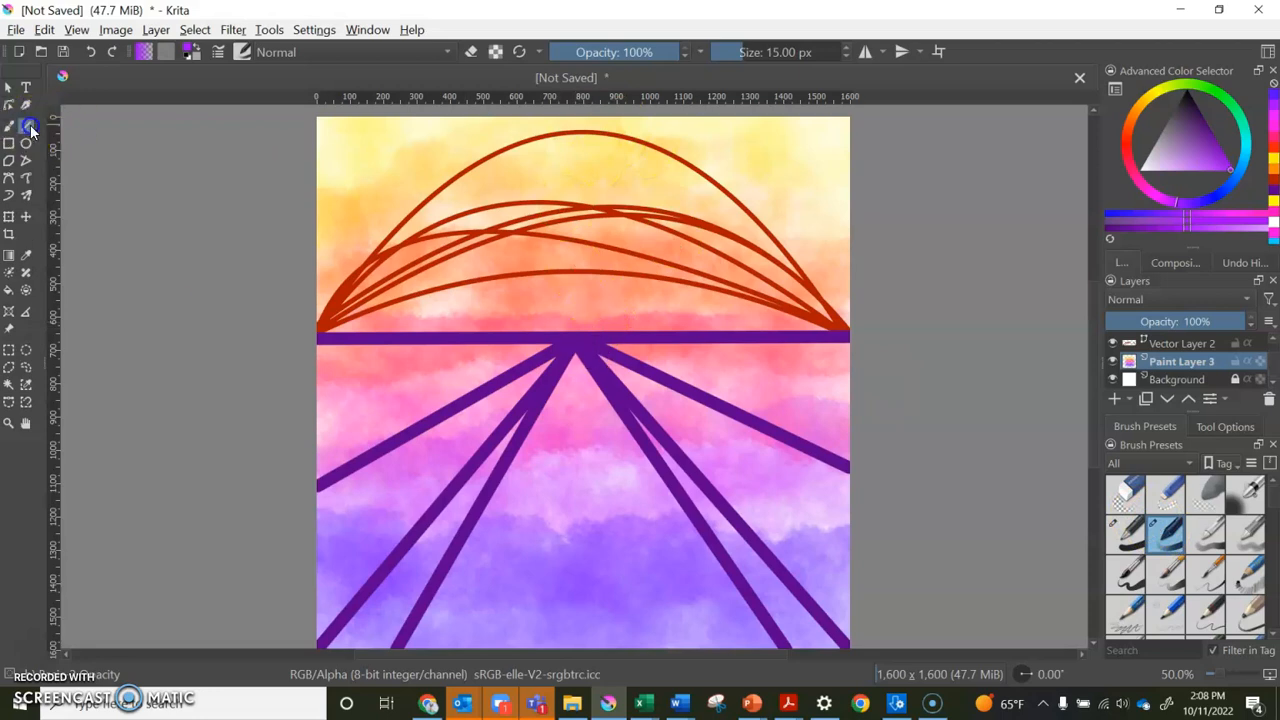
left_click_drag(578, 347, 288, 392)
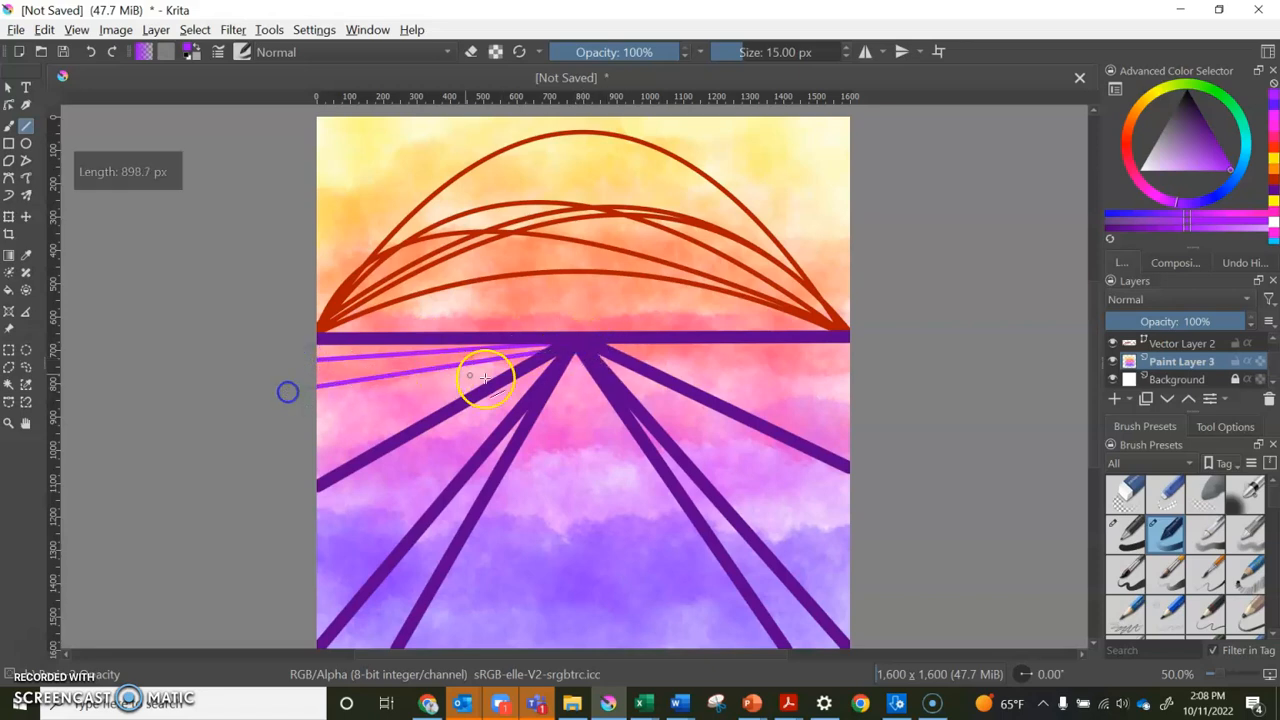
left_click_drag(571, 349, 306, 443)
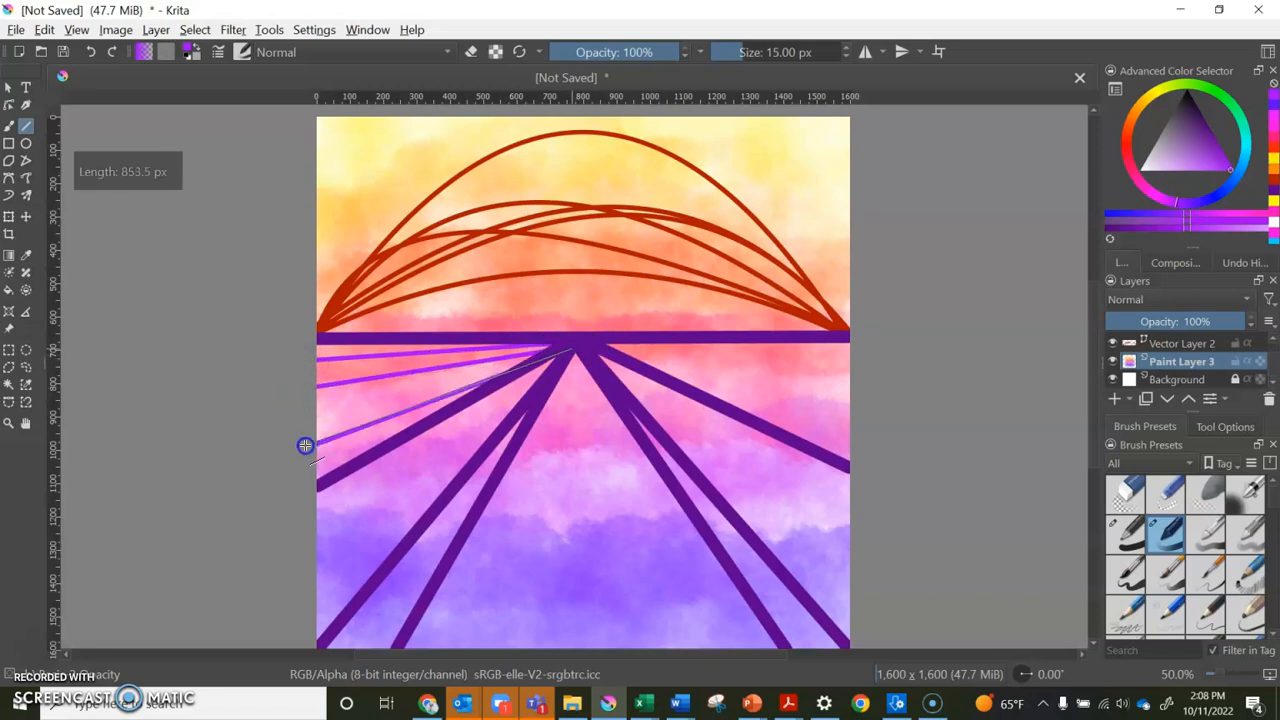
left_click_drag(581, 339, 835, 371)
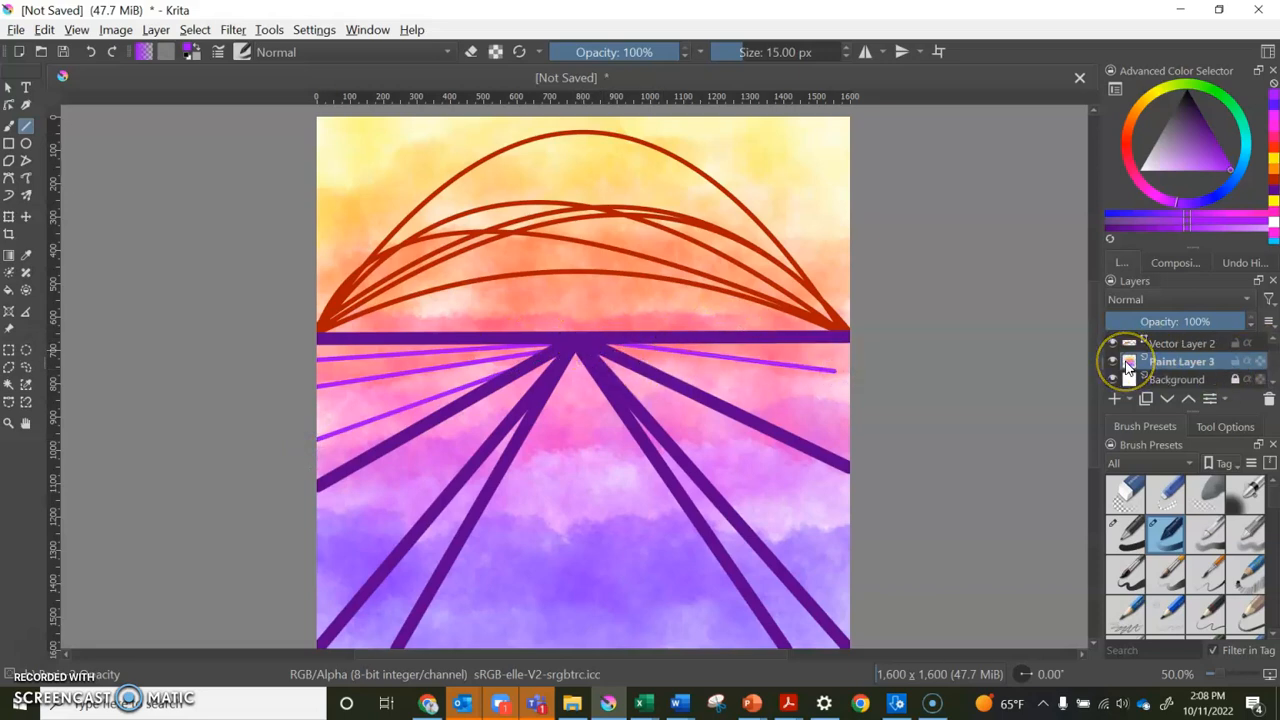
mouse_move(1128, 366)
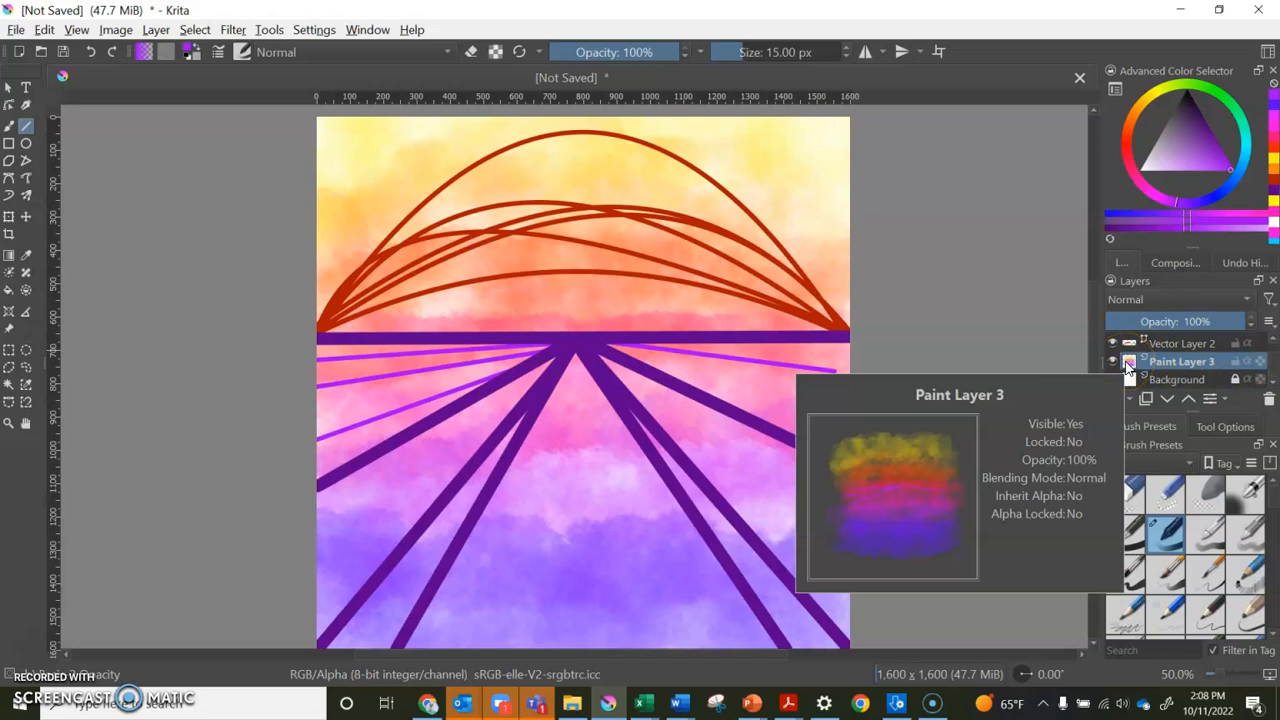
left_click(89, 56)
left_click(89, 56)
left_click(89, 58)
left_click(88, 60)
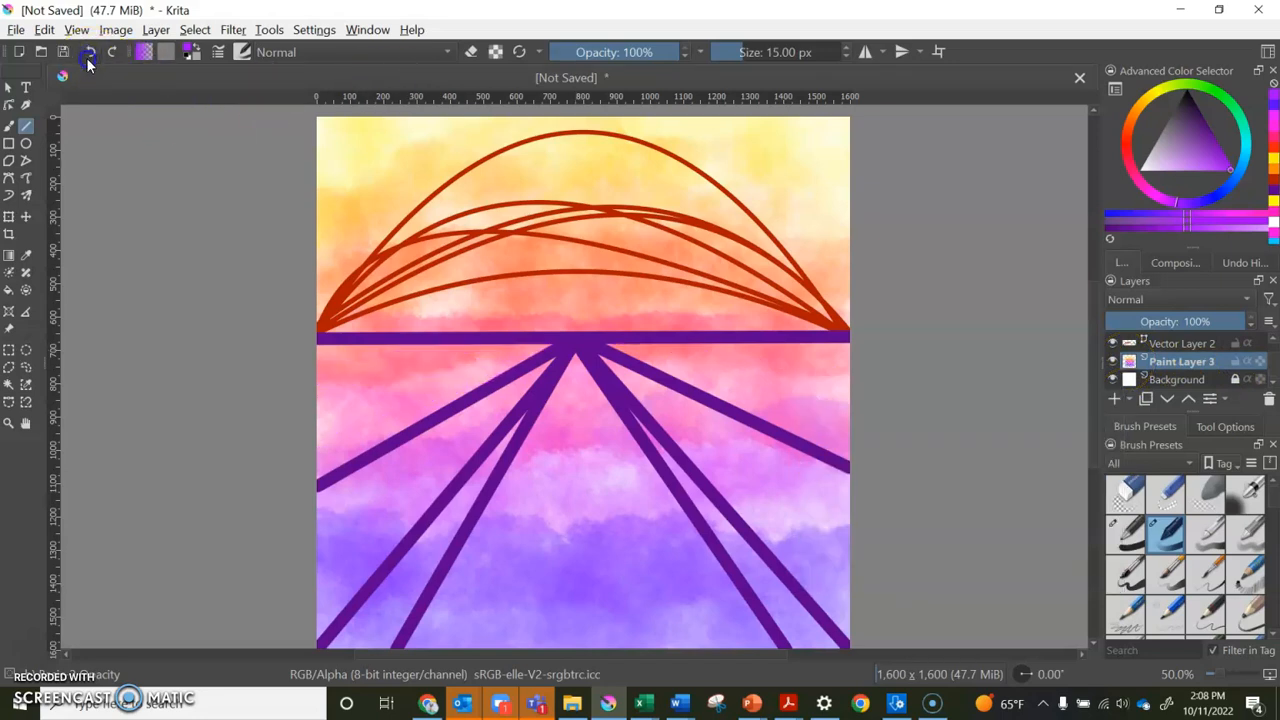
Add a paint layer above Paint Layer 3 and draw thin violet lines on it from the vanishing point to both side edges
left_click(1112, 398)
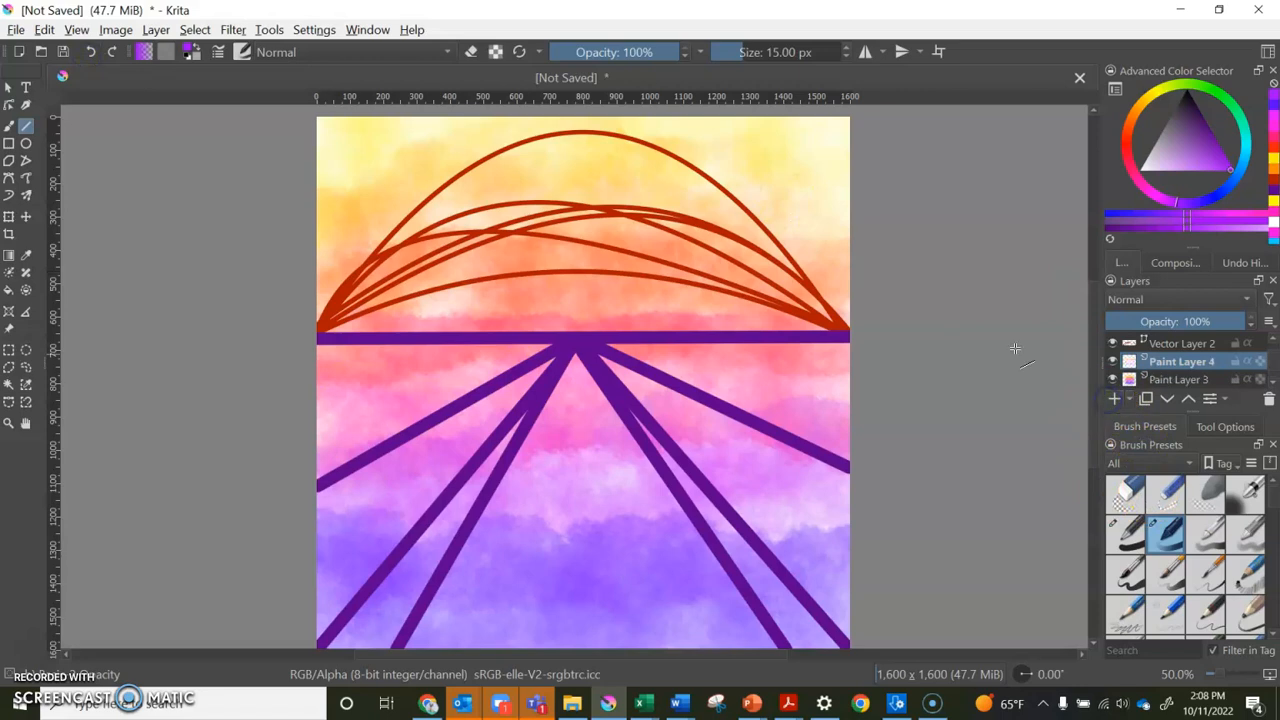
left_click_drag(572, 342, 630, 351)
left_click_drag(868, 355, 874, 354)
left_click_drag(583, 343, 304, 414)
left_click_drag(574, 341, 360, 502)
left_click_drag(307, 535, 307, 535)
Draw three more thin violet lines from the vanishing point, one to the lower left edge and two to the lower right edge
left_click_drag(614, 360, 581, 348)
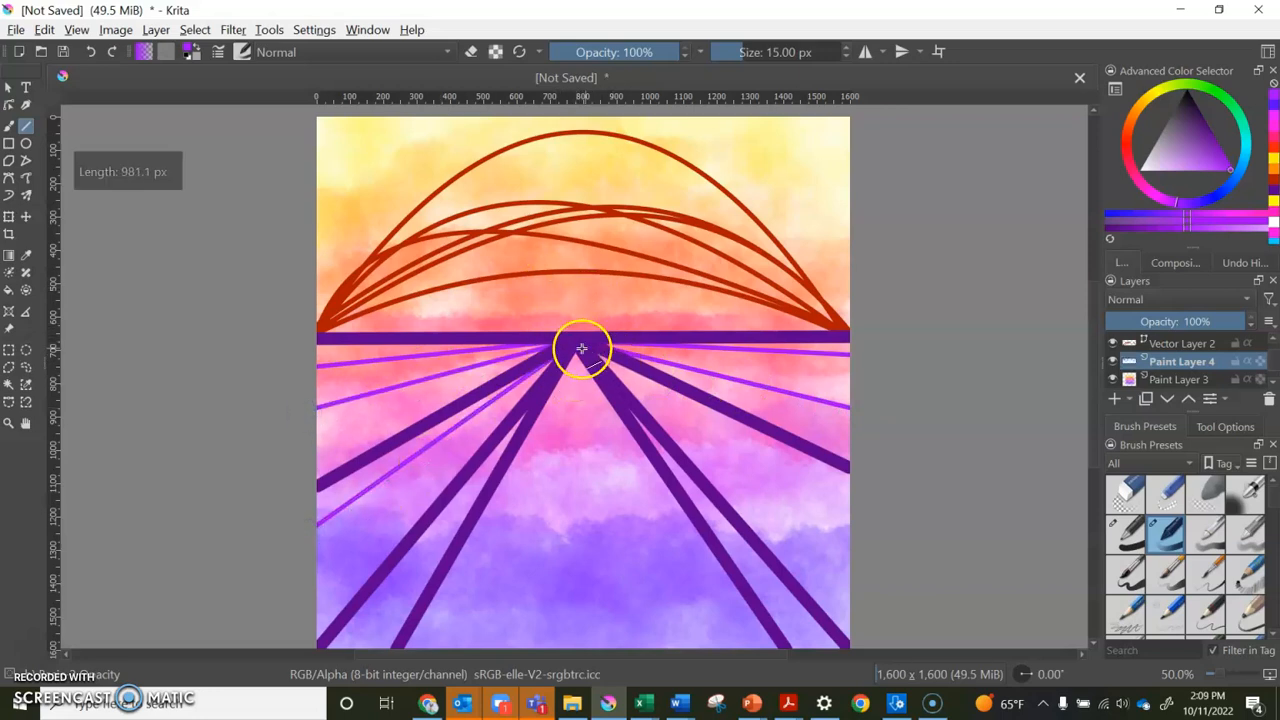
left_click_drag(309, 588, 309, 588)
left_click_drag(576, 342, 880, 537)
left_click_drag(578, 345, 854, 580)
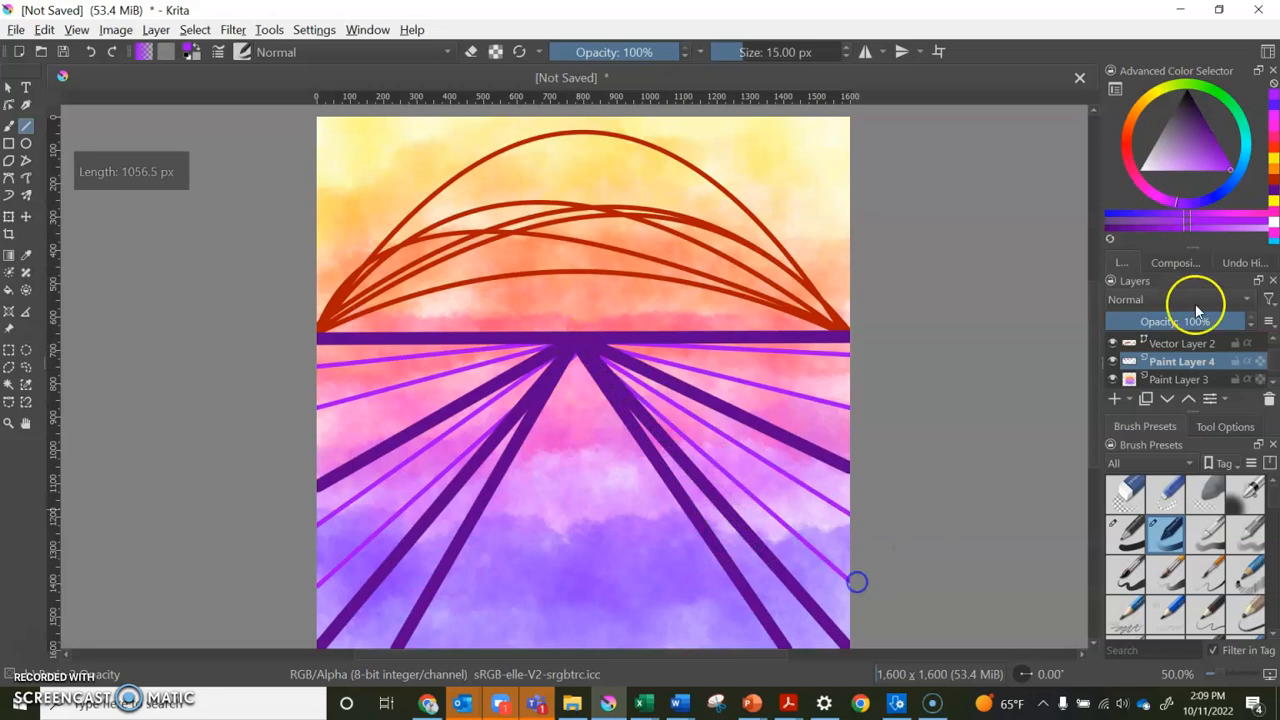
Draw four thin violet lines from the vanishing point to the canvas's bottom edge, two on each side of the central gap
left_click_drag(1094, 320, 1093, 356)
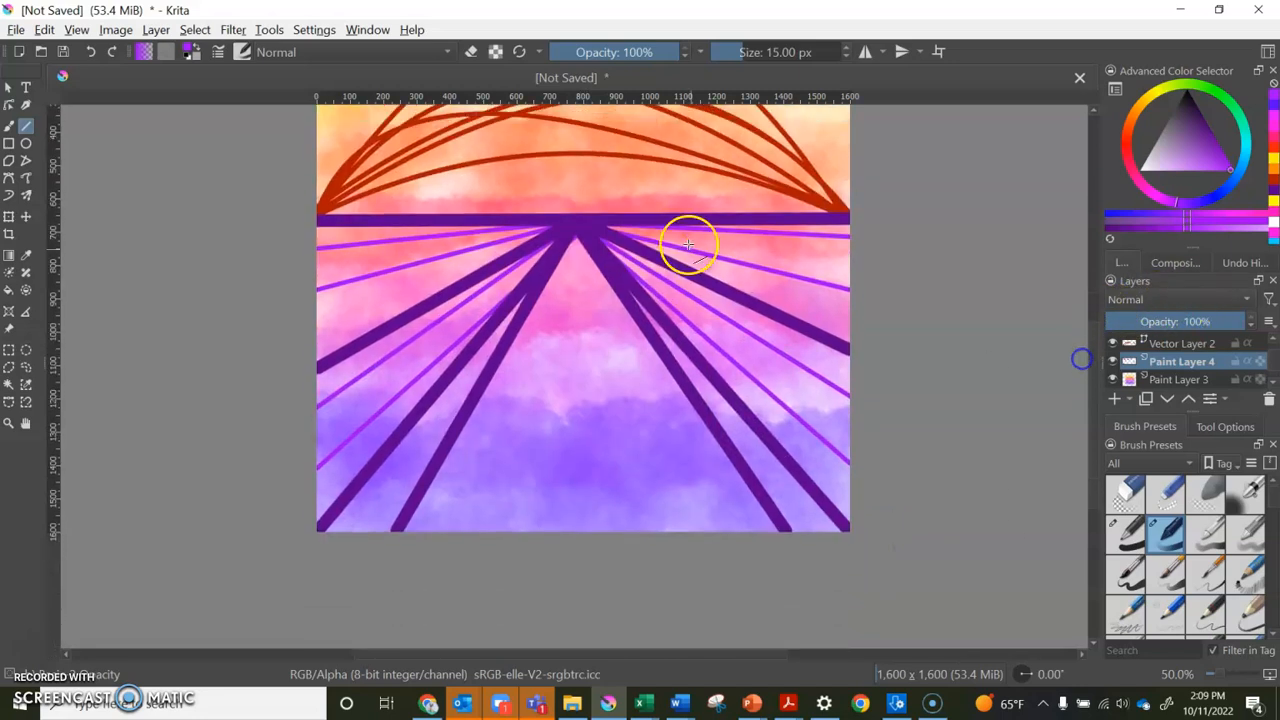
left_click_drag(582, 243, 440, 531)
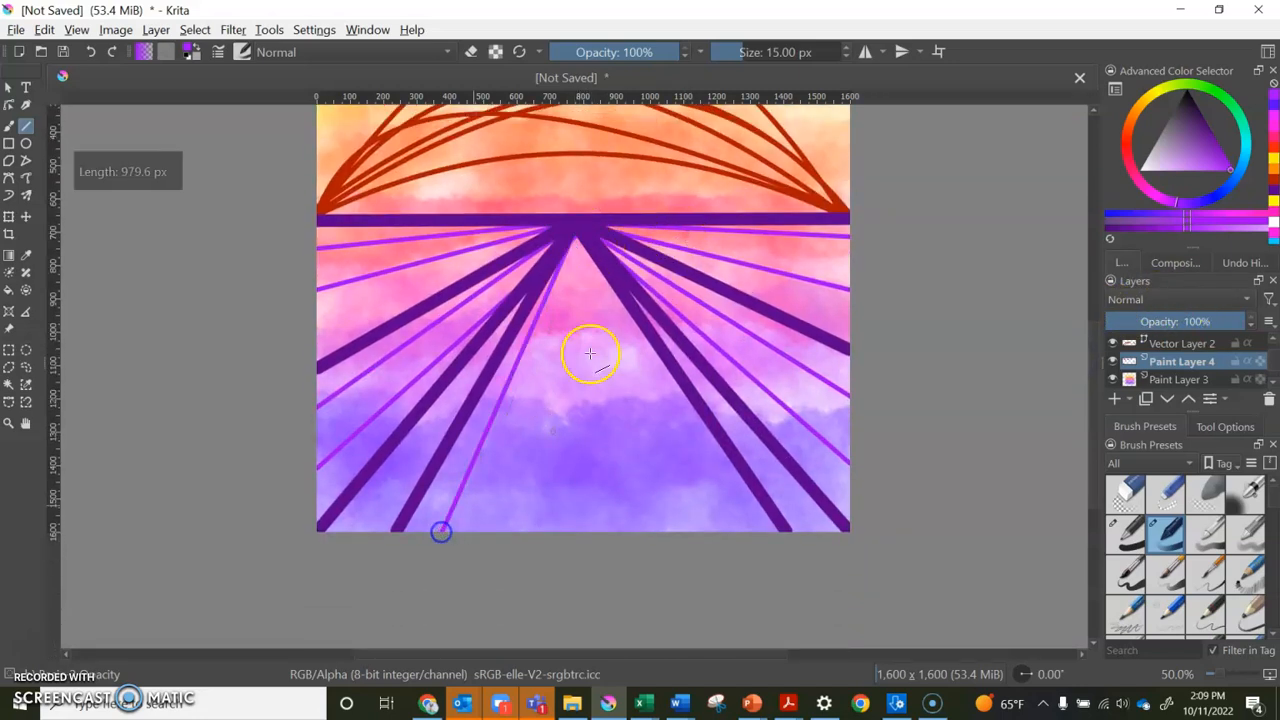
mouse_move(571, 231)
left_mouse_down()
mouse_move(663, 491)
mouse_move(760, 551)
mouse_move(571, 243)
mouse_move(560, 354)
mouse_move(489, 531)
left_mouse_up()
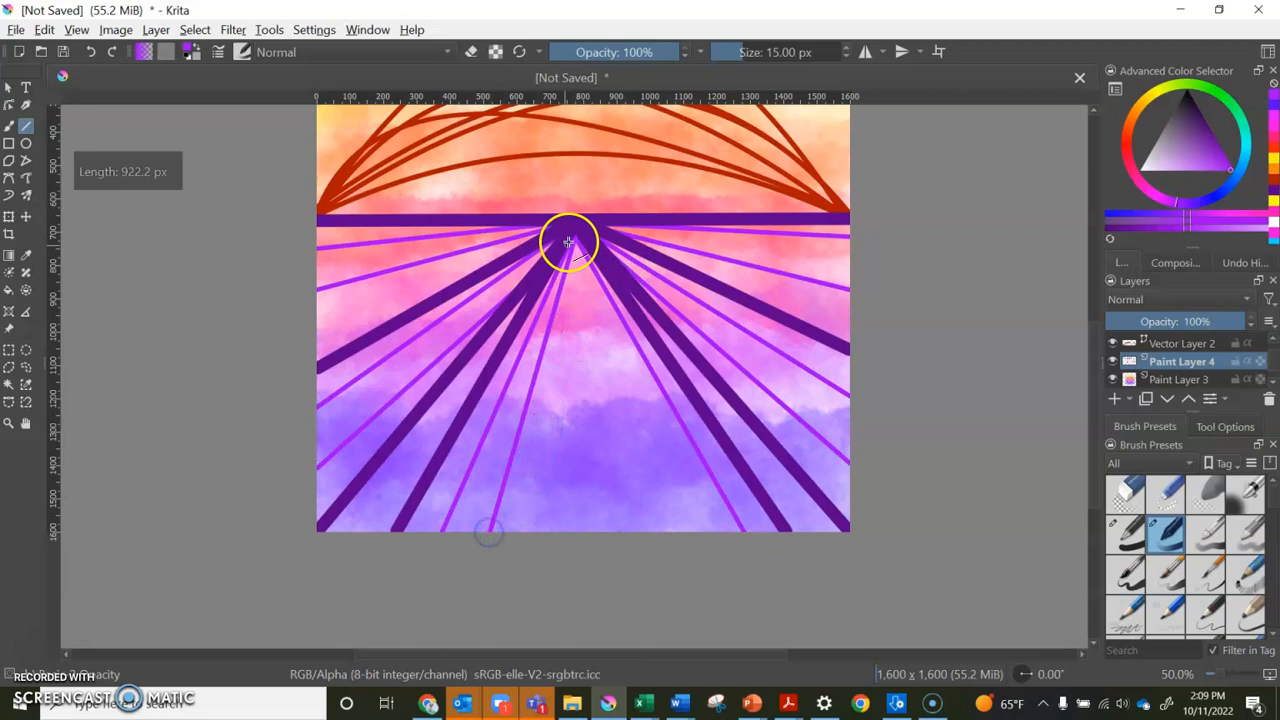
left_click_drag(574, 233, 708, 549)
scroll(928, 424, "down", 3)
scroll(928, 424, "up", 3)
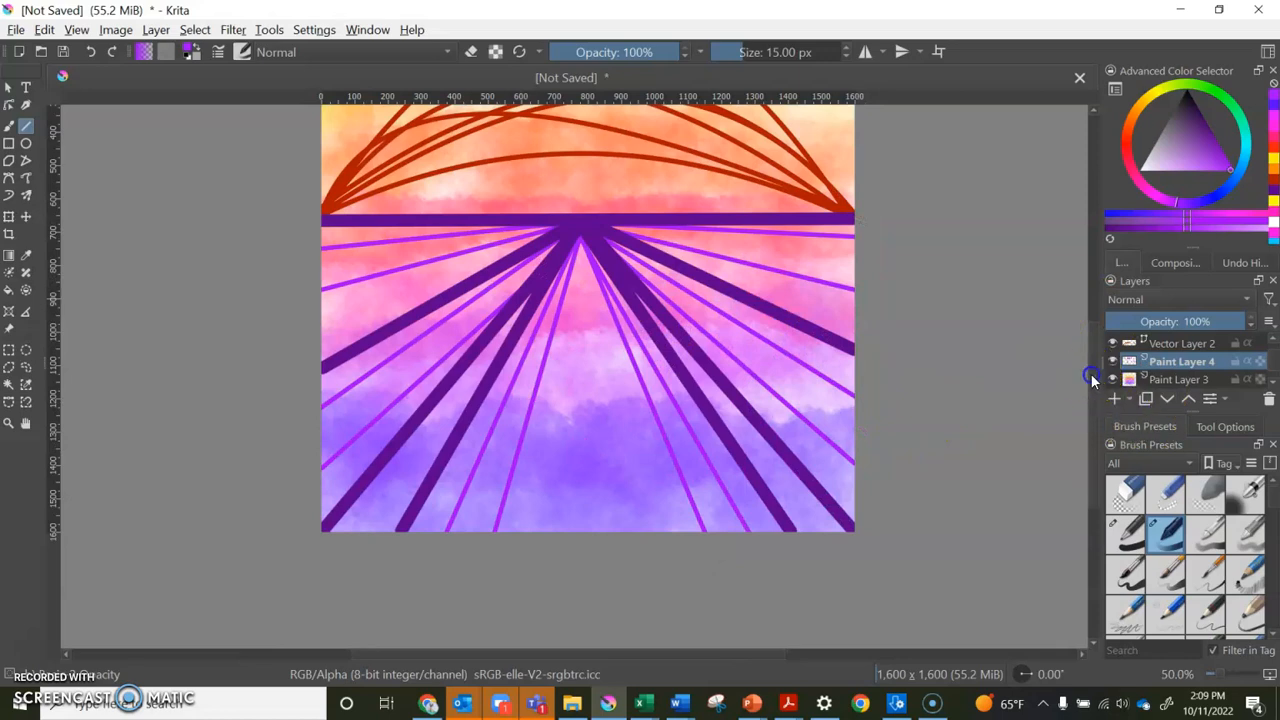
left_click_drag(1096, 361, 1106, 322)
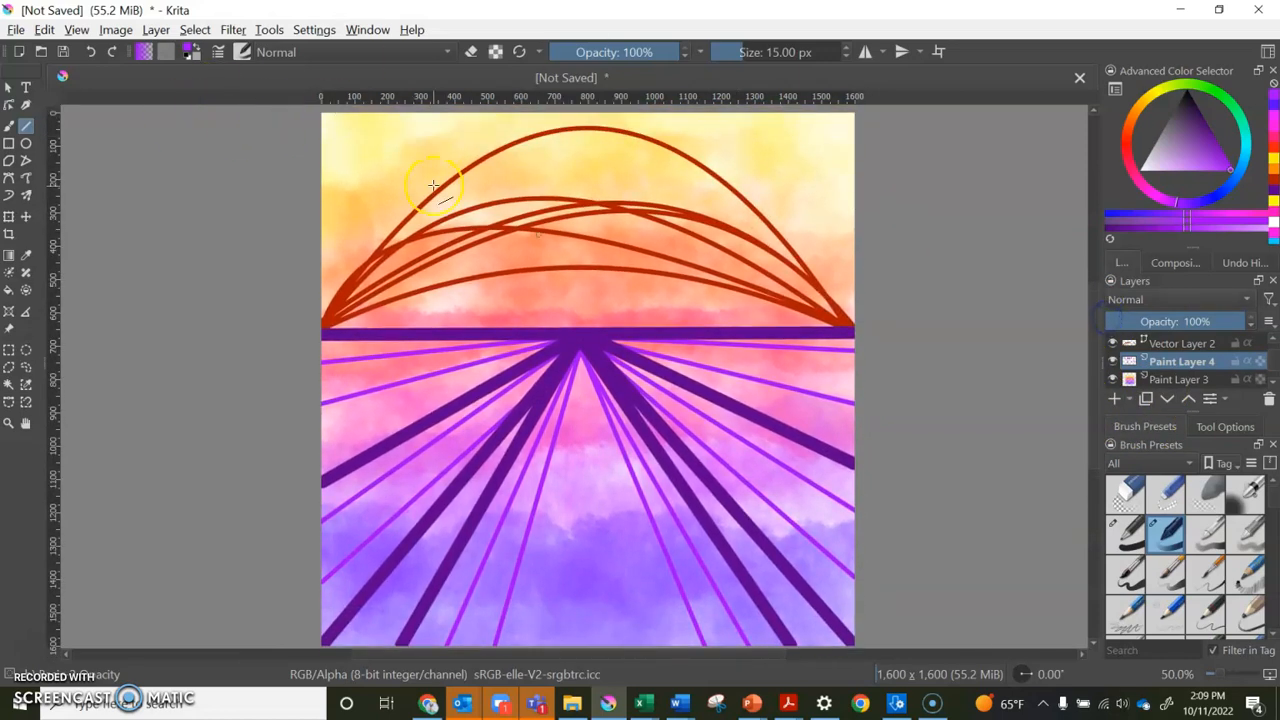
Set the color to a slightly softened red-orange and draw a Bezier arch on Vector Layer 2, resting on the horizon inside the dark curves
left_click(1127, 150)
left_click(1129, 132)
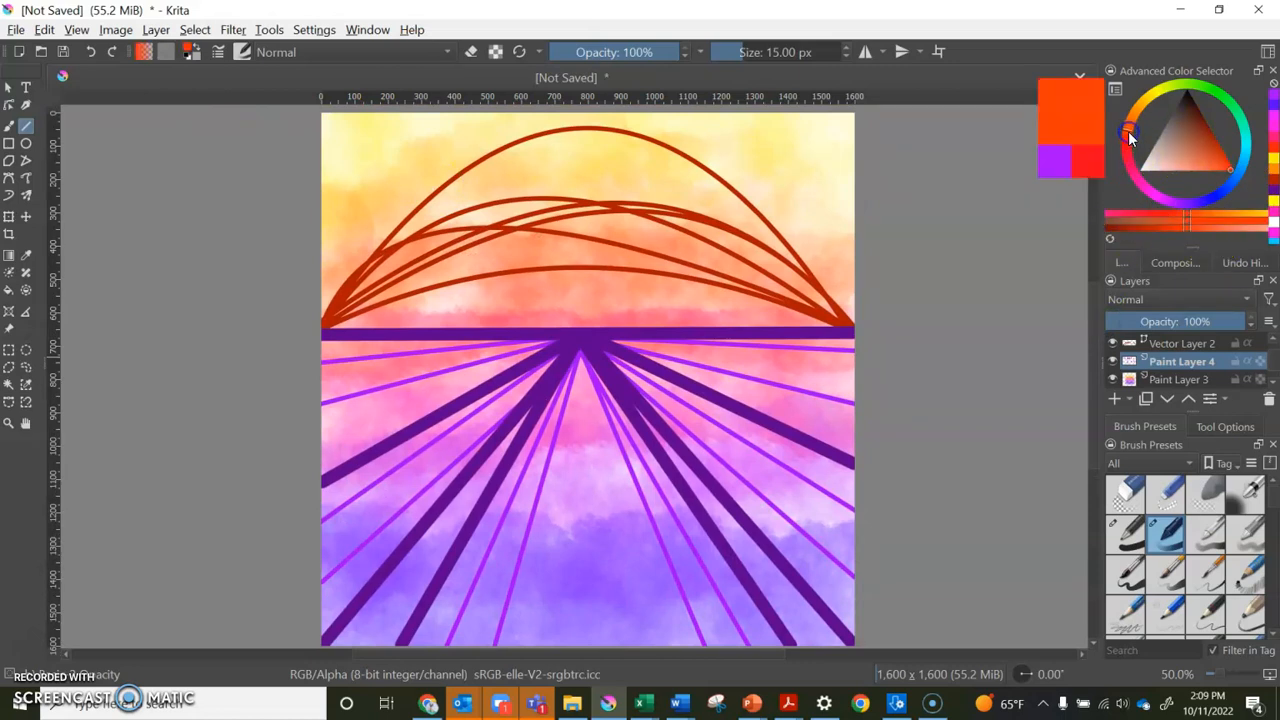
left_click_drag(1224, 169, 1216, 172)
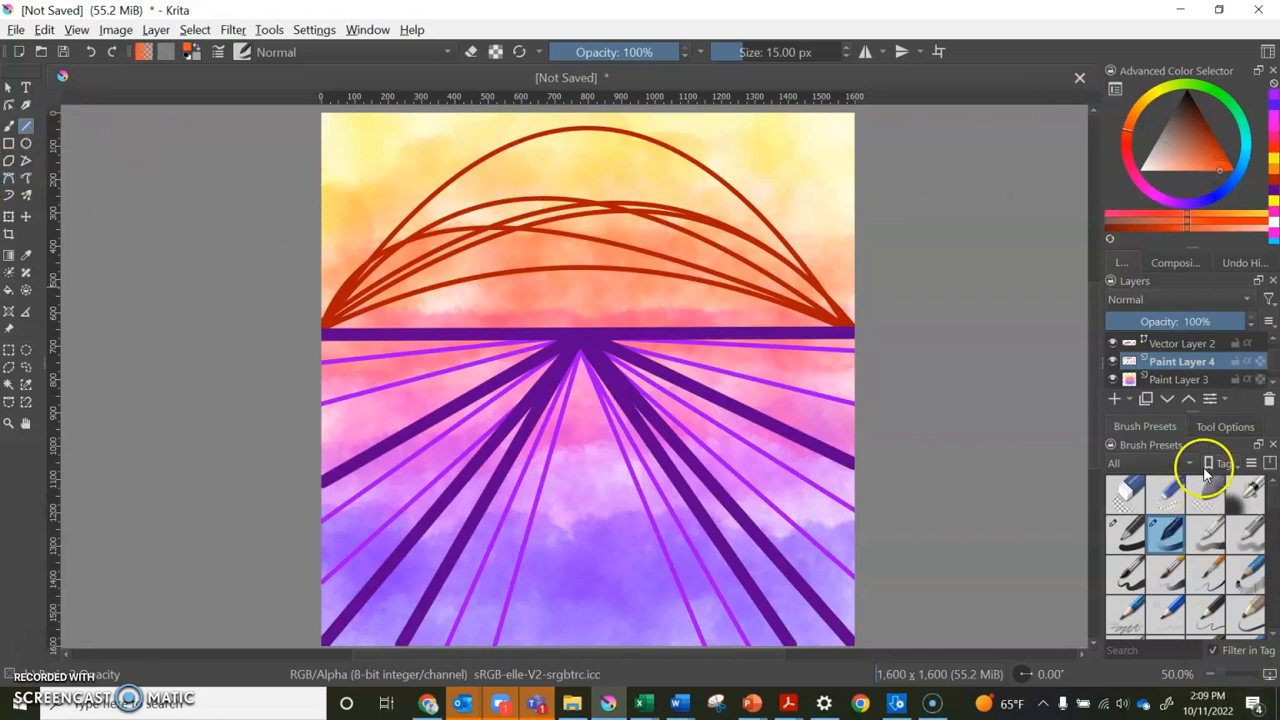
left_click(1188, 344)
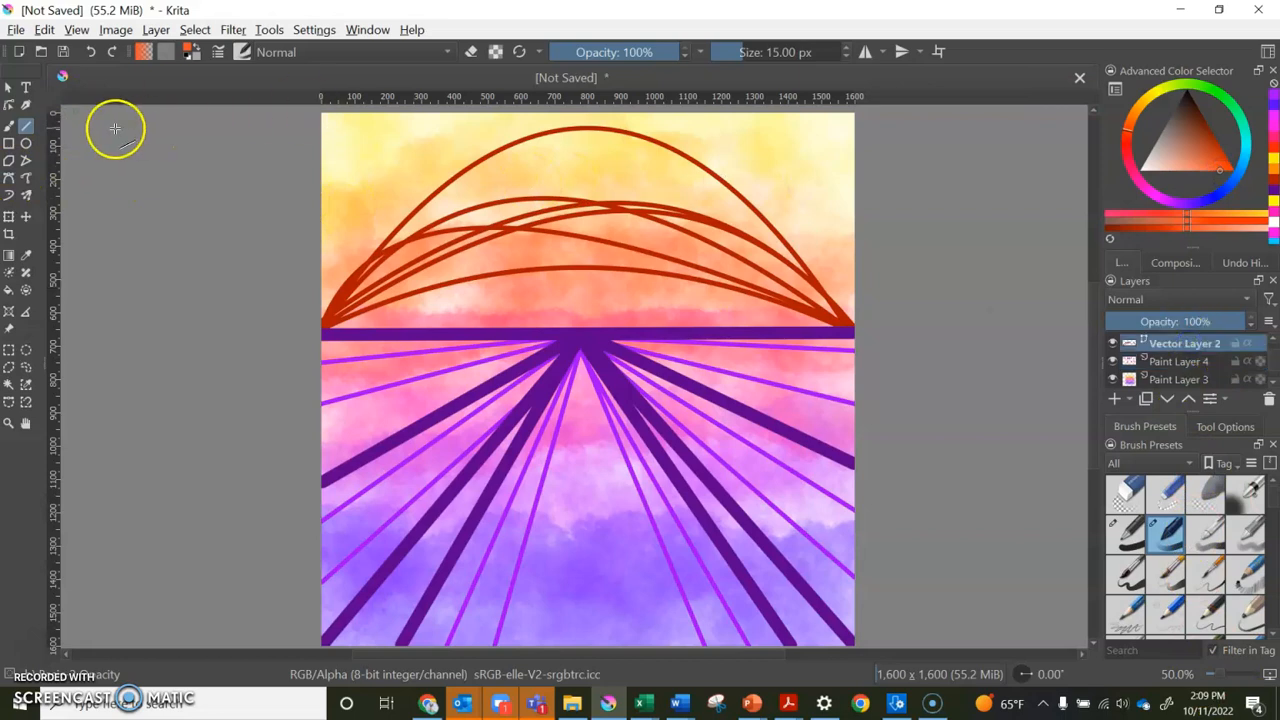
left_click(8, 181)
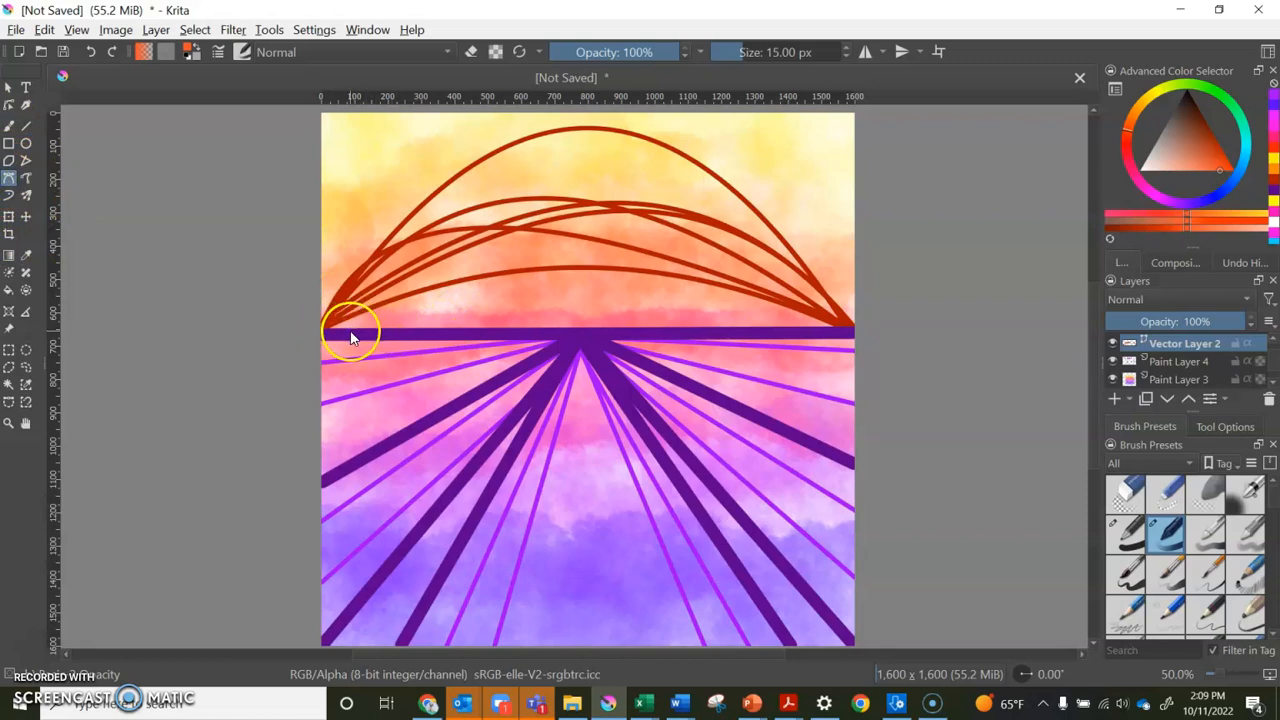
left_click_drag(562, 139, 562, 139)
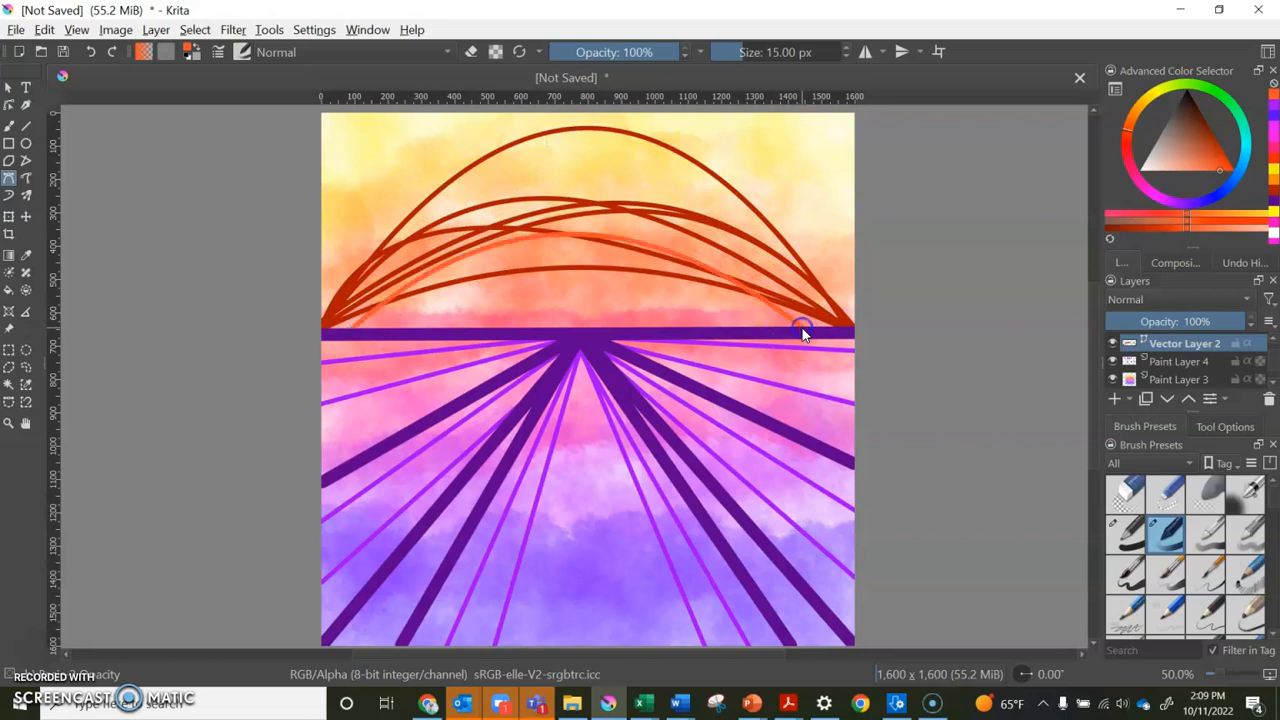
Draw five more overlapping orange arches on the horizon, starting and ending progressively closer to the center
left_click_drag(803, 333, 646, 141)
double_click(375, 324)
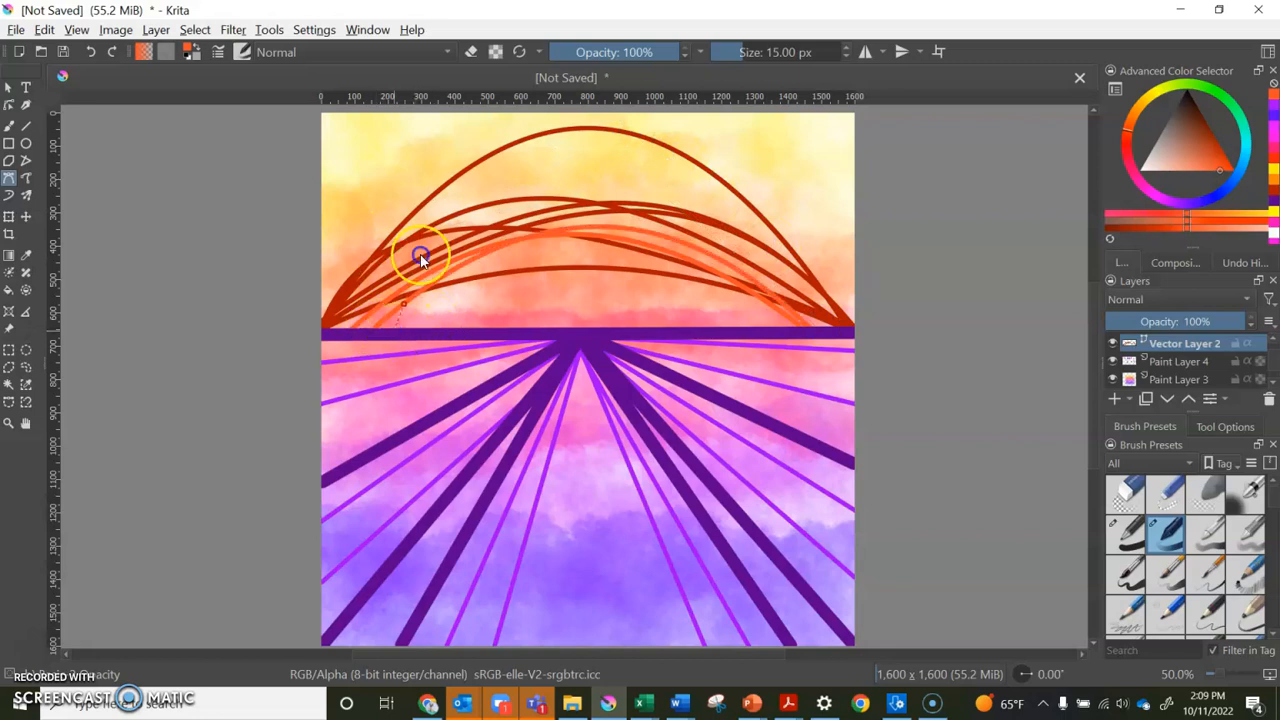
left_click_drag(611, 137, 609, 136)
double_click(786, 326)
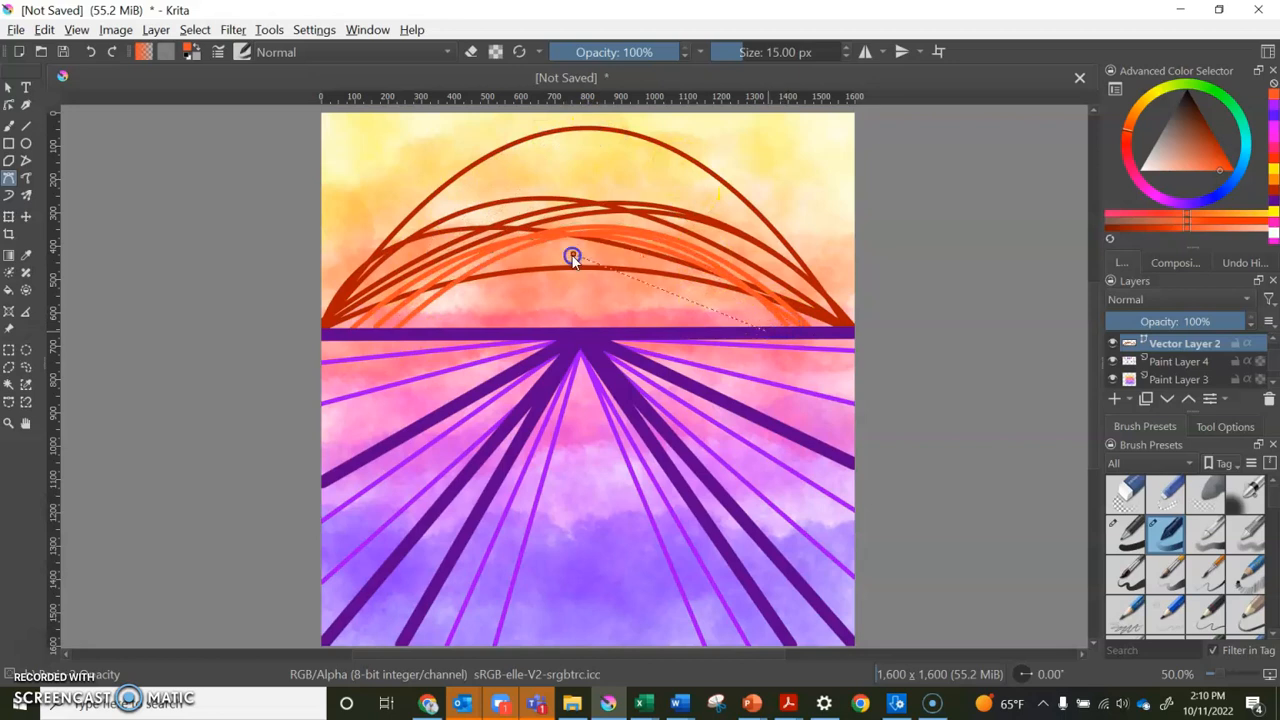
left_click_drag(432, 188, 431, 190)
double_click(416, 325)
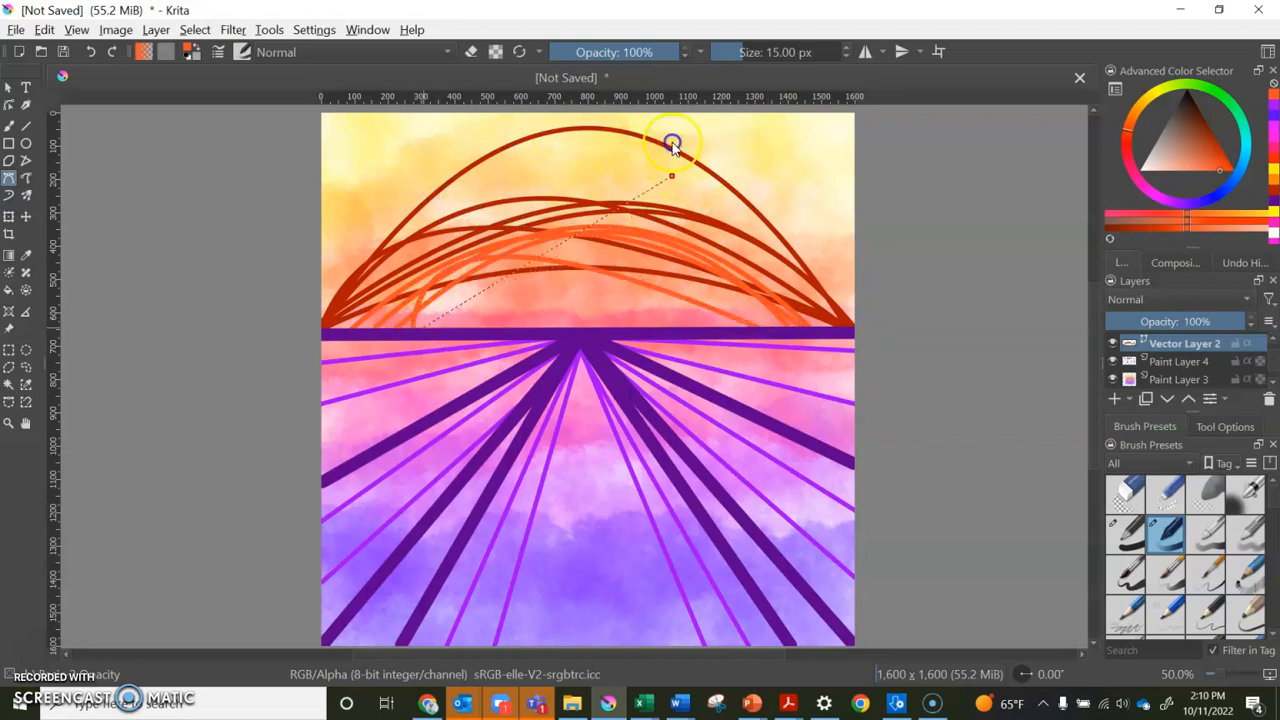
double_click(769, 326)
left_click_drag(736, 327, 559, 162)
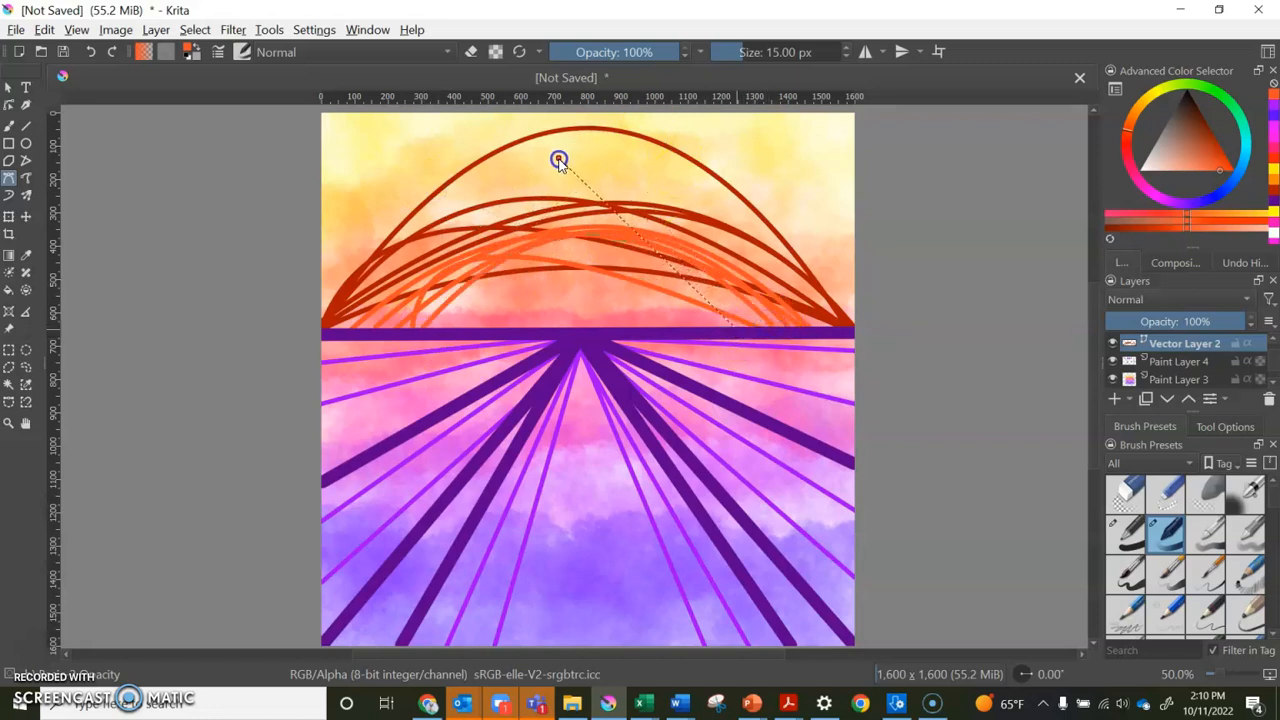
double_click(443, 334)
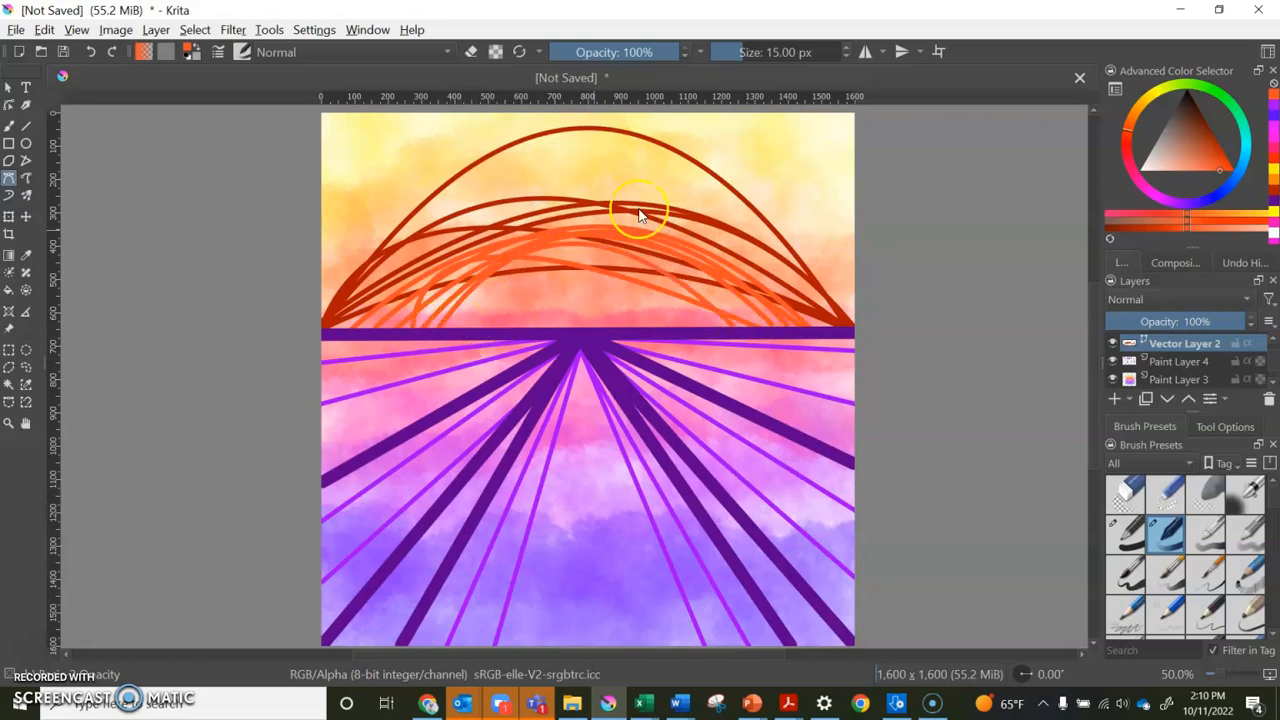
Set the color to golden yellow and draw three overlapping Bezier arches on the horizon, nested inside the orange arches on Vector Layer 2
left_click(1145, 104)
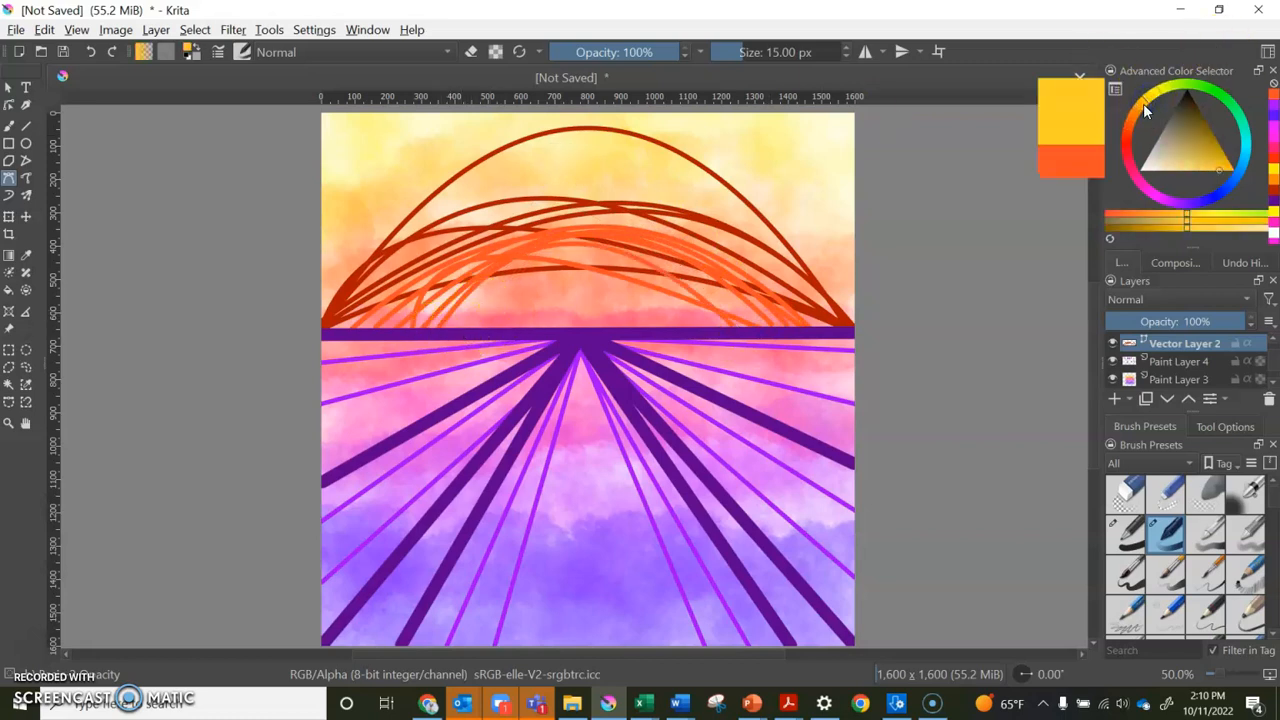
left_click(825, 320)
left_click_drag(715, 324, 582, 204)
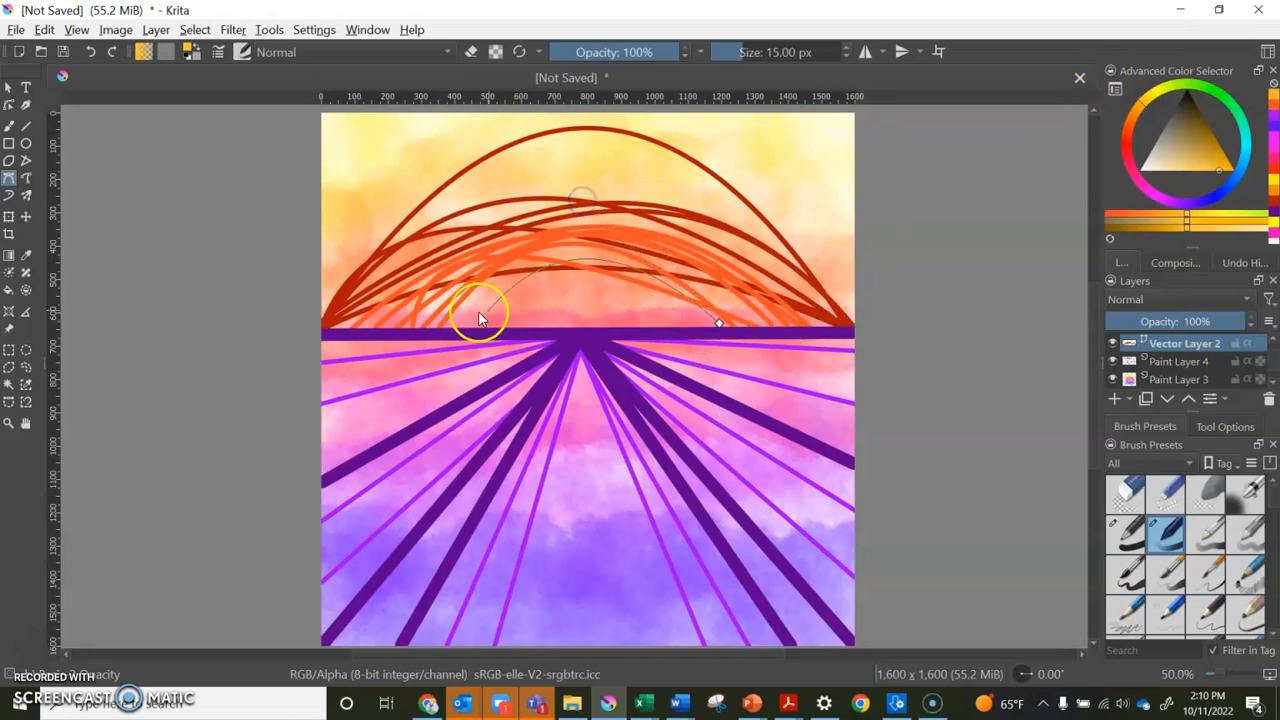
left_click_drag(464, 327, 629, 202)
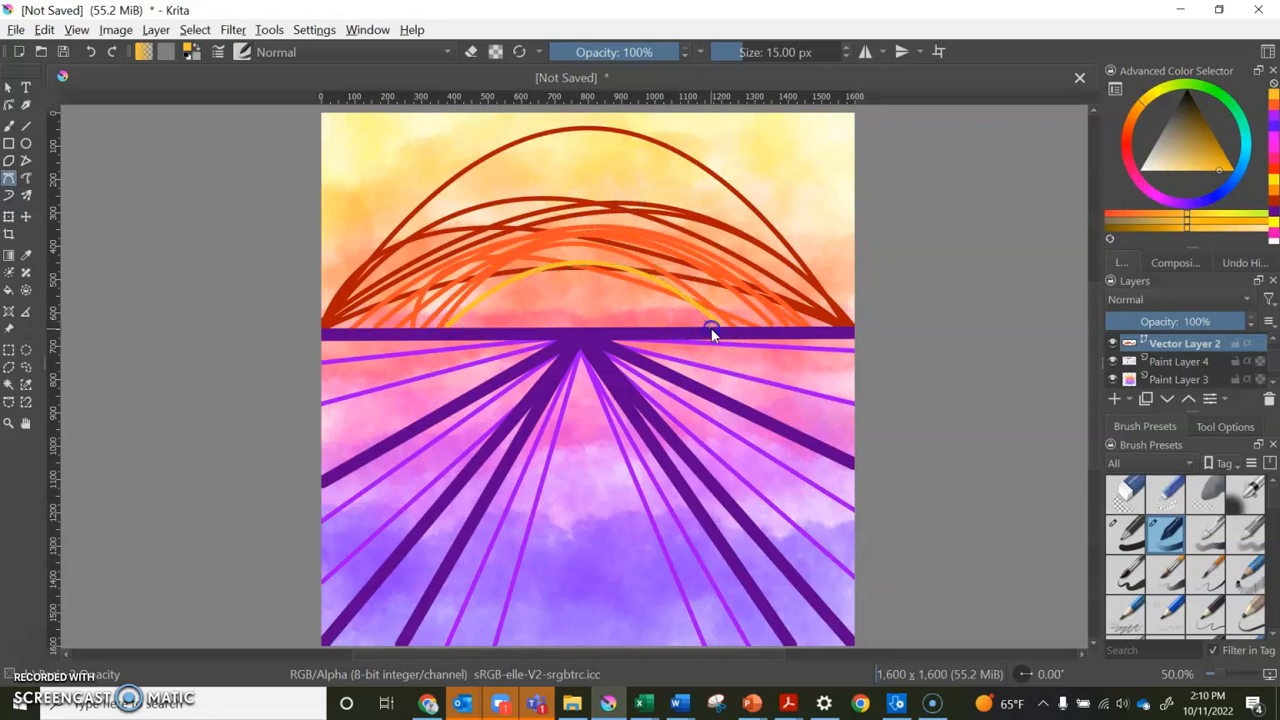
left_click_drag(699, 331, 549, 152)
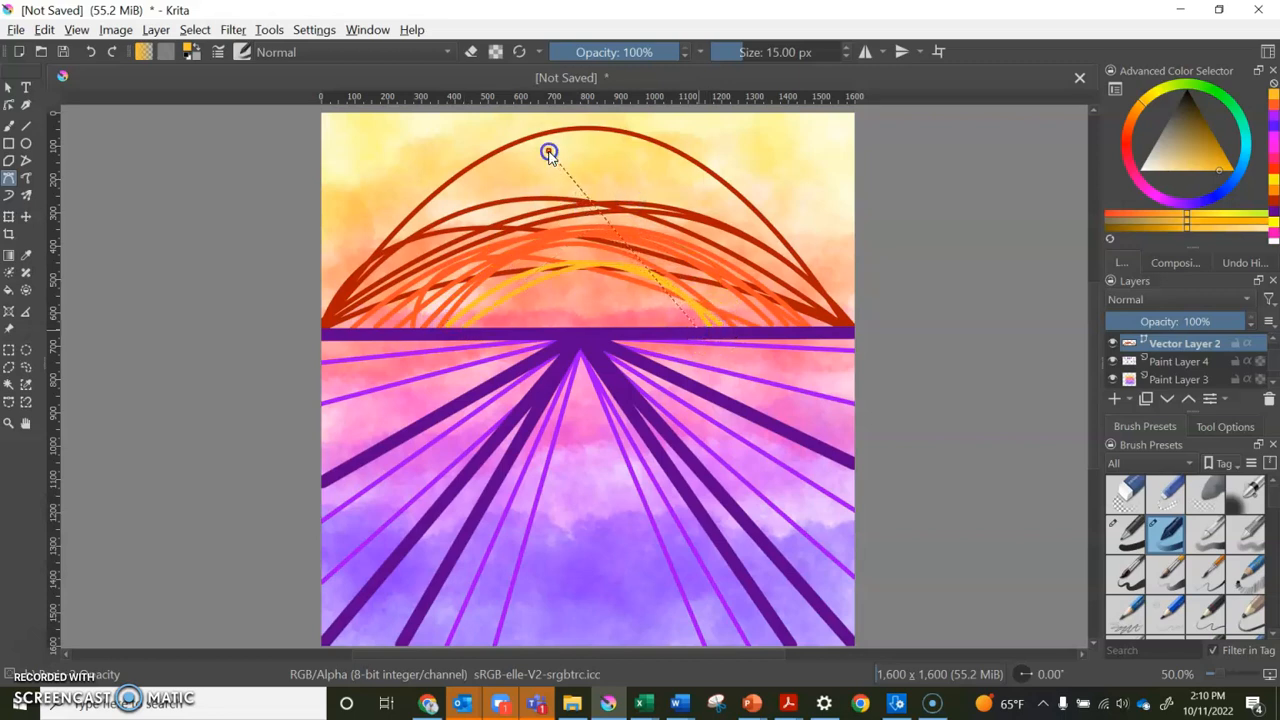
double_click(486, 327)
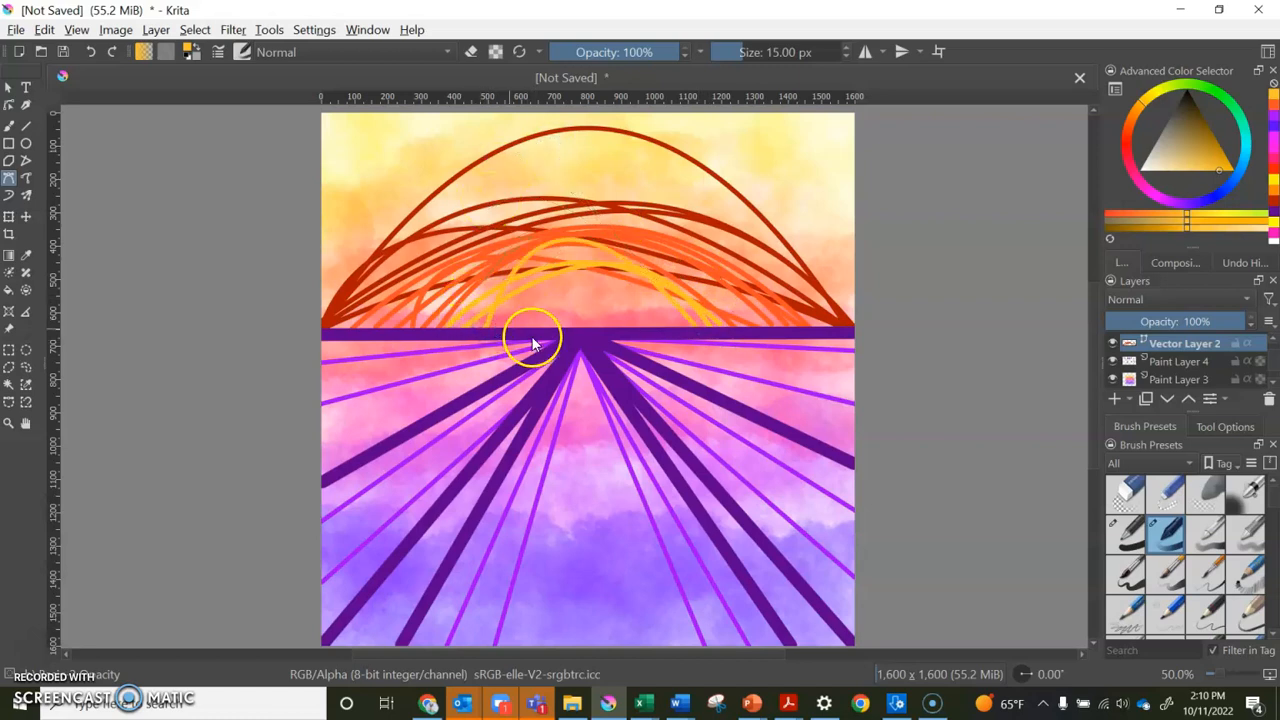
Draw two more golden yellow arches on the horizon with closer-set ends, making the last one the lowest
left_click_drag(491, 327, 611, 199)
double_click(685, 327)
left_click_drag(670, 327, 549, 251)
double_click(496, 327)
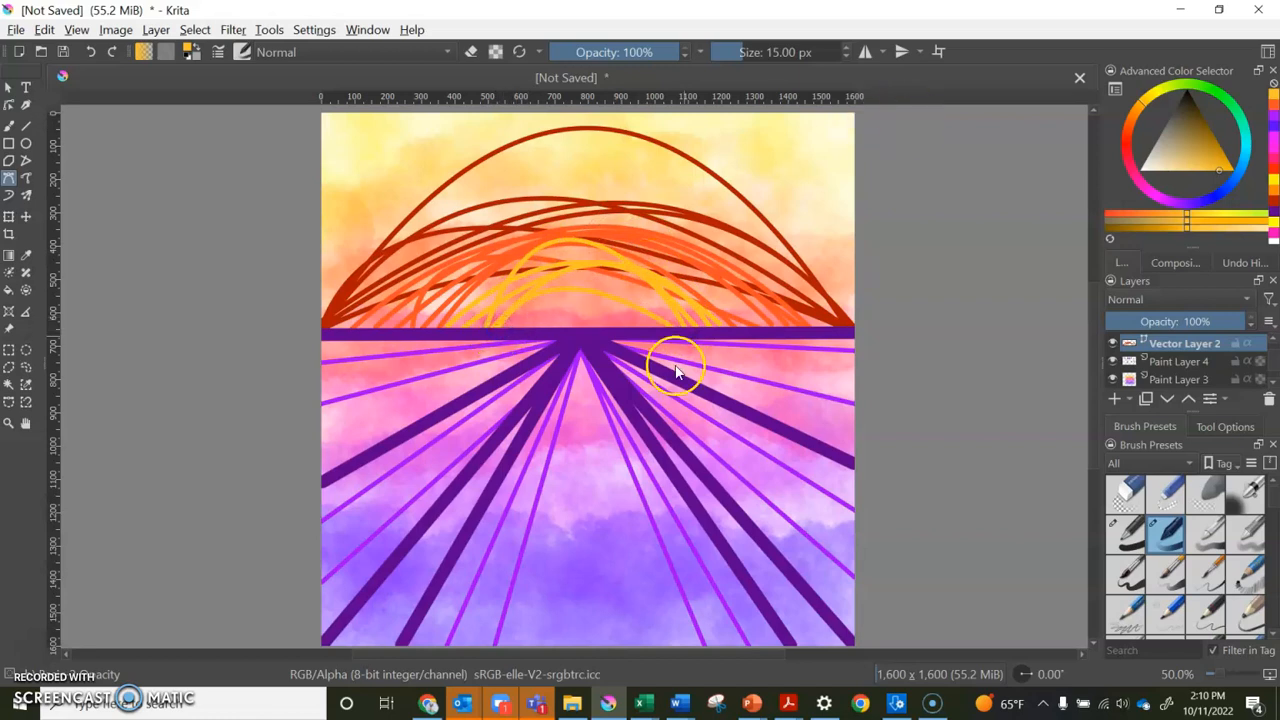
scroll(975, 349, "up", 1)
scroll(975, 349, "down", 3)
scroll(983, 352, "up", 1)
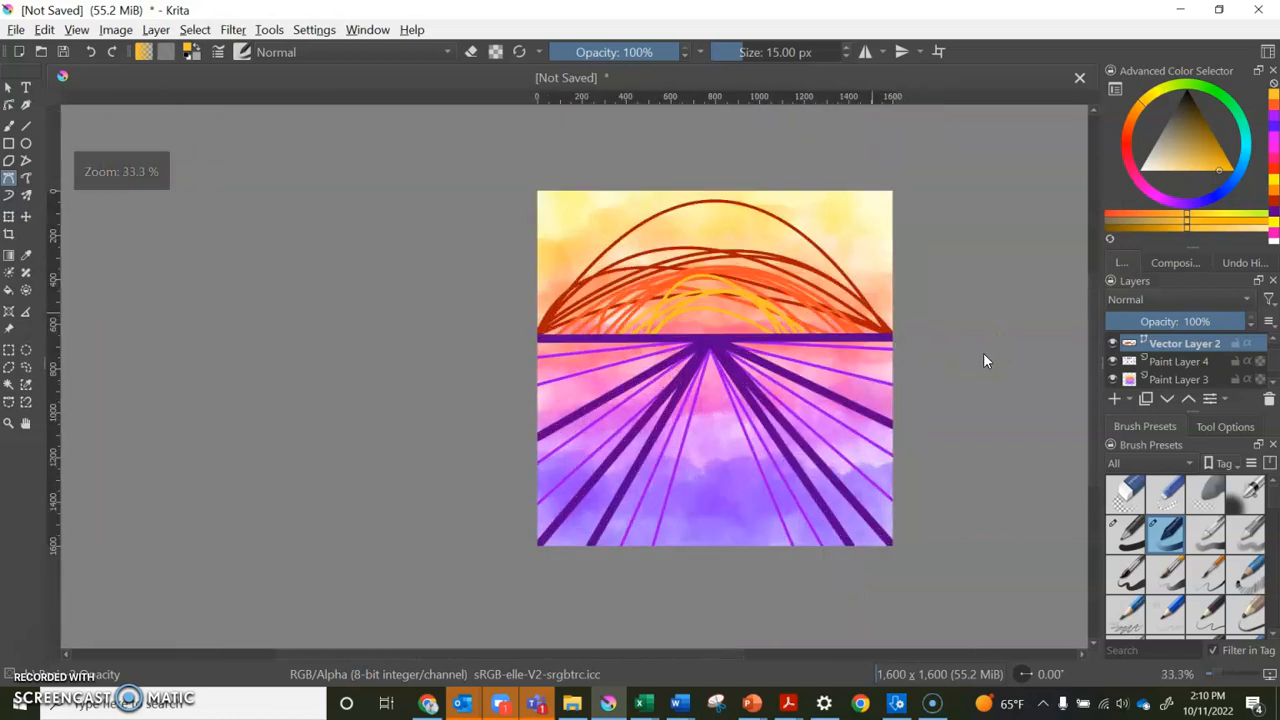
scroll(983, 352, "up", 1)
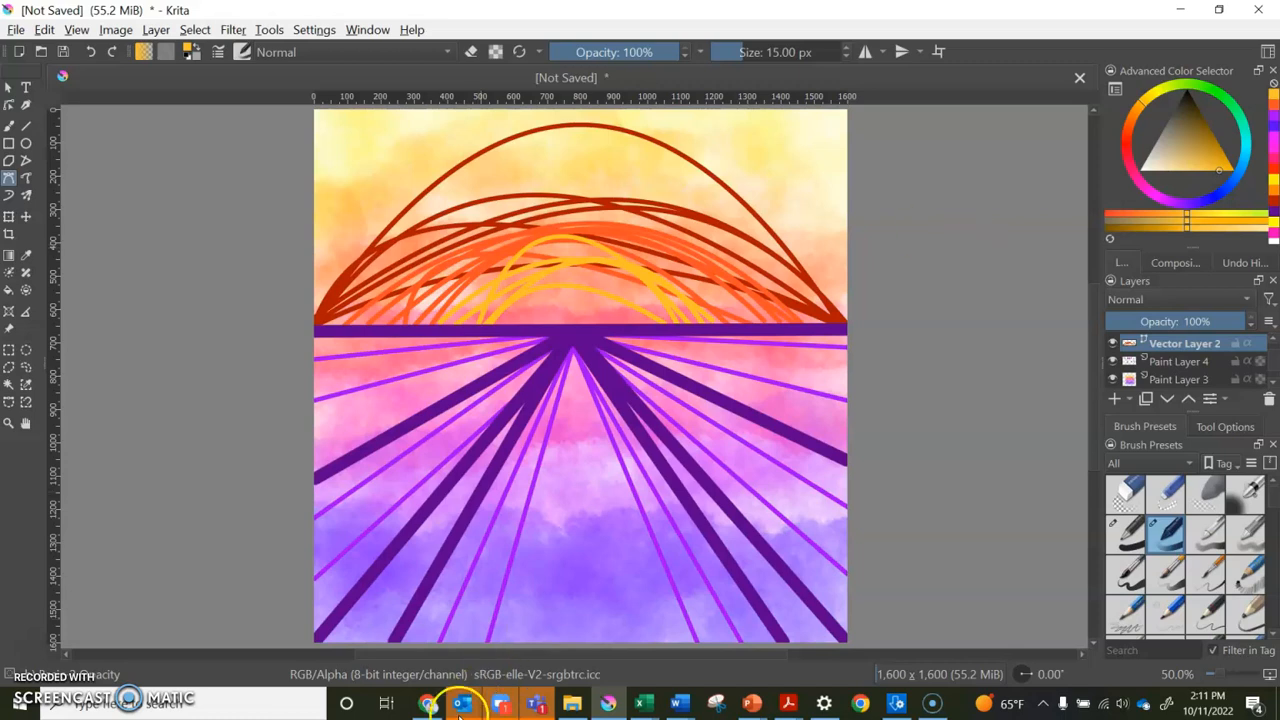
left_click(43, 682)
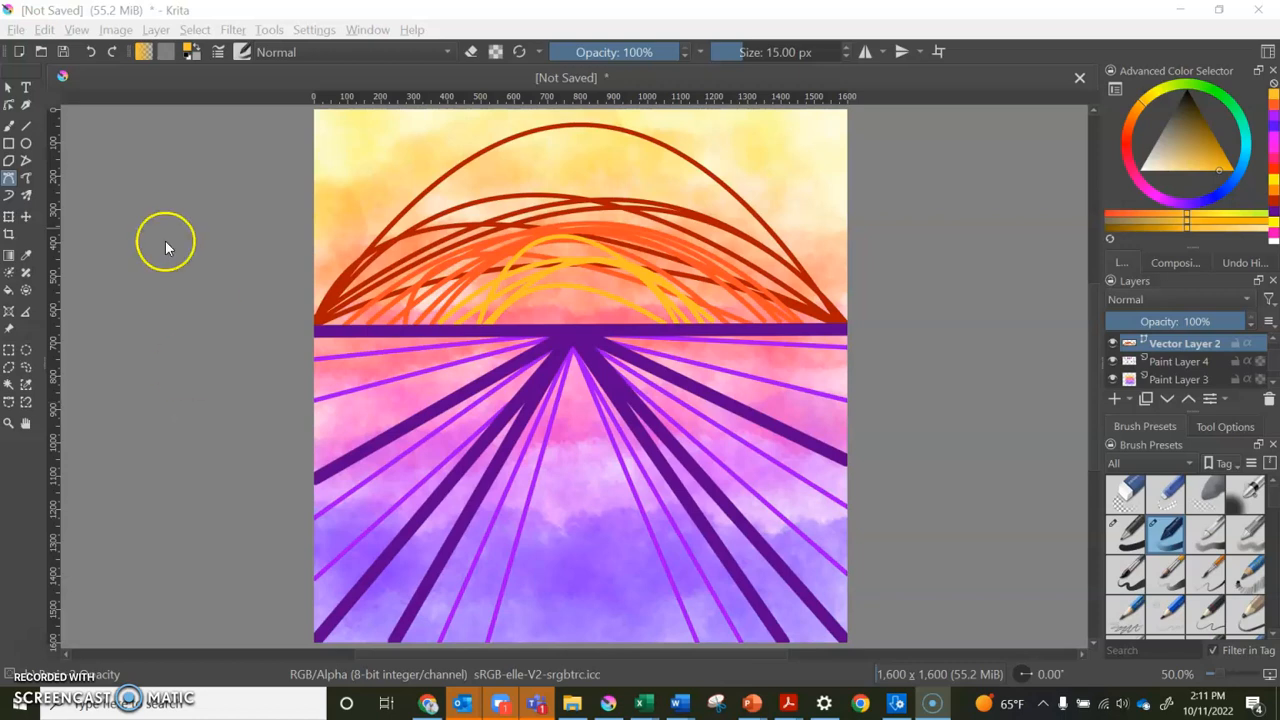
Start saving the drawing as a new file, naming it "Digital LIne Drawing" followed by the artist's first name
left_click(16, 31)
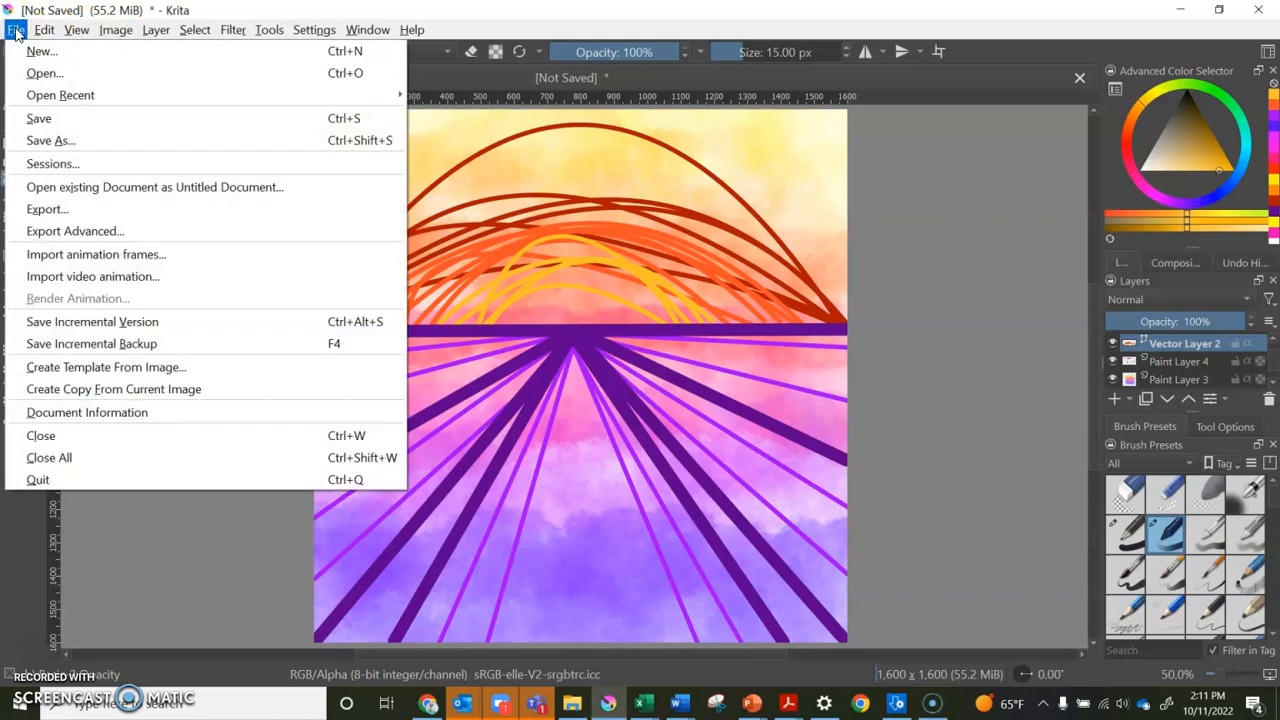
left_click(52, 140)
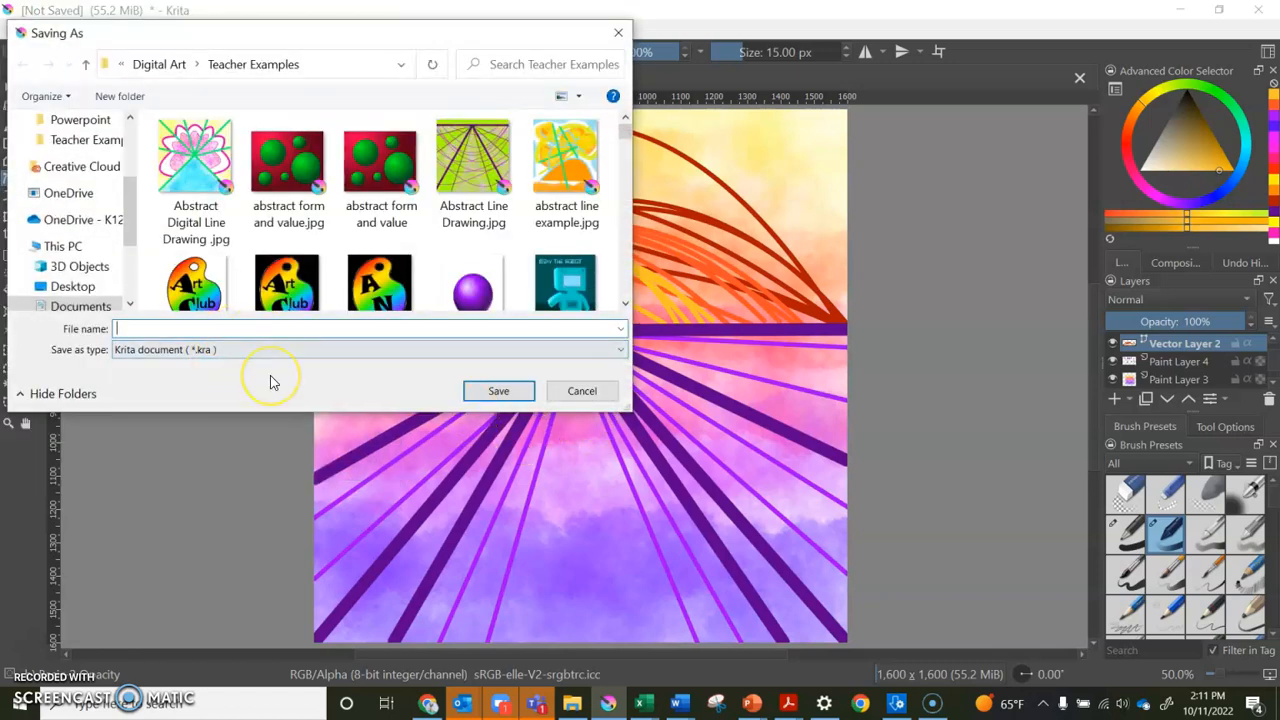
type("Li")
key("BackSpace")
key("BackSpace")
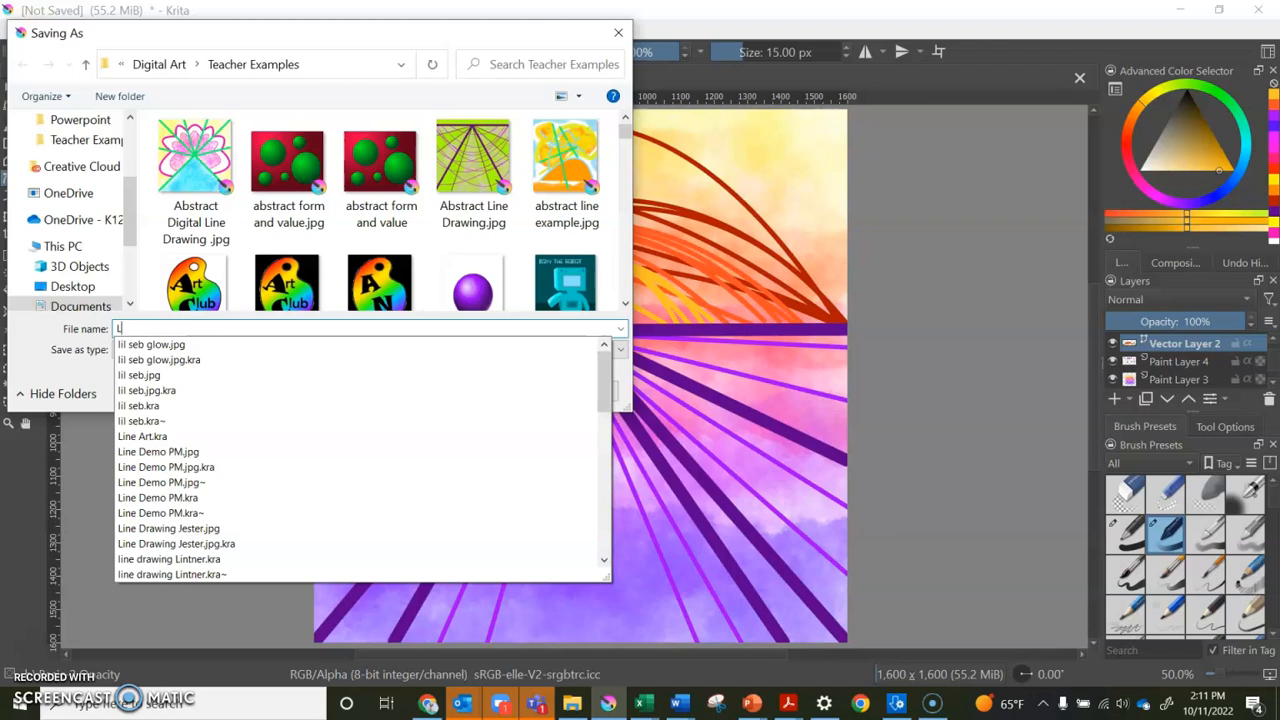
type("Digital")
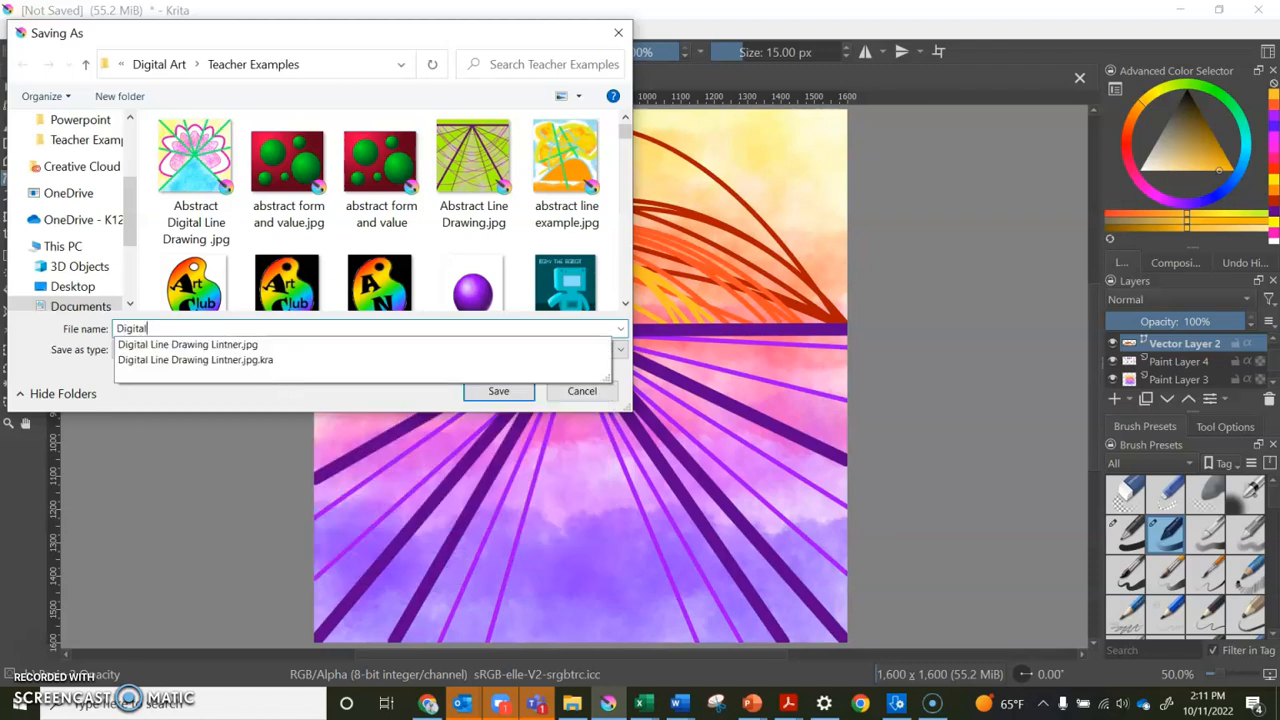
type(" Line Drawing")
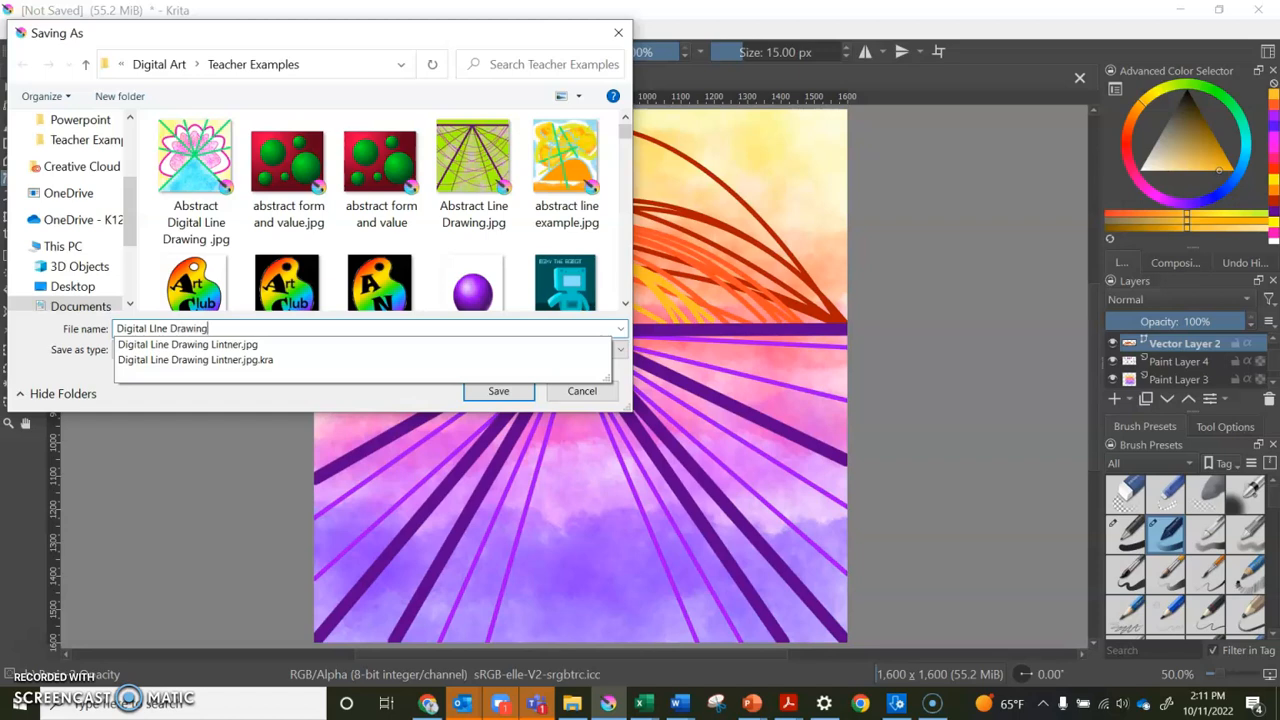
type(" Natalie")
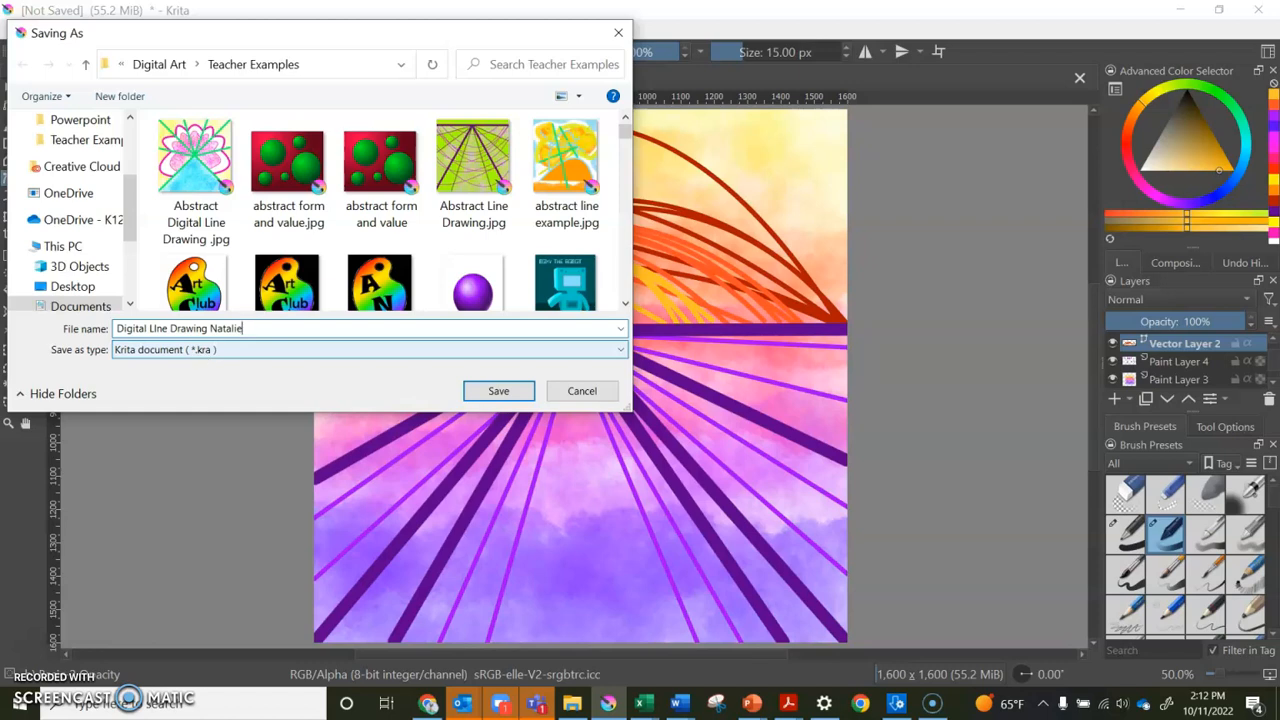
Set the file type to JPEG image and save the drawing in the Teacher Examples folder
left_click(128, 351)
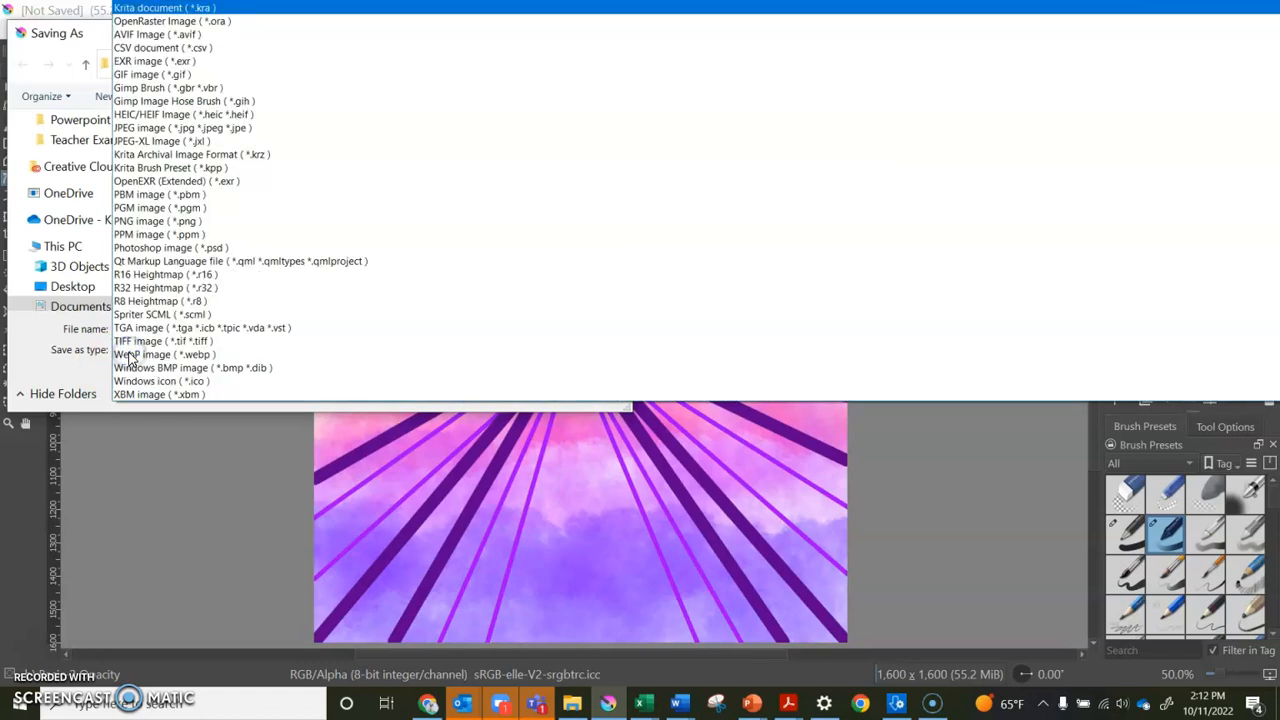
key("j")
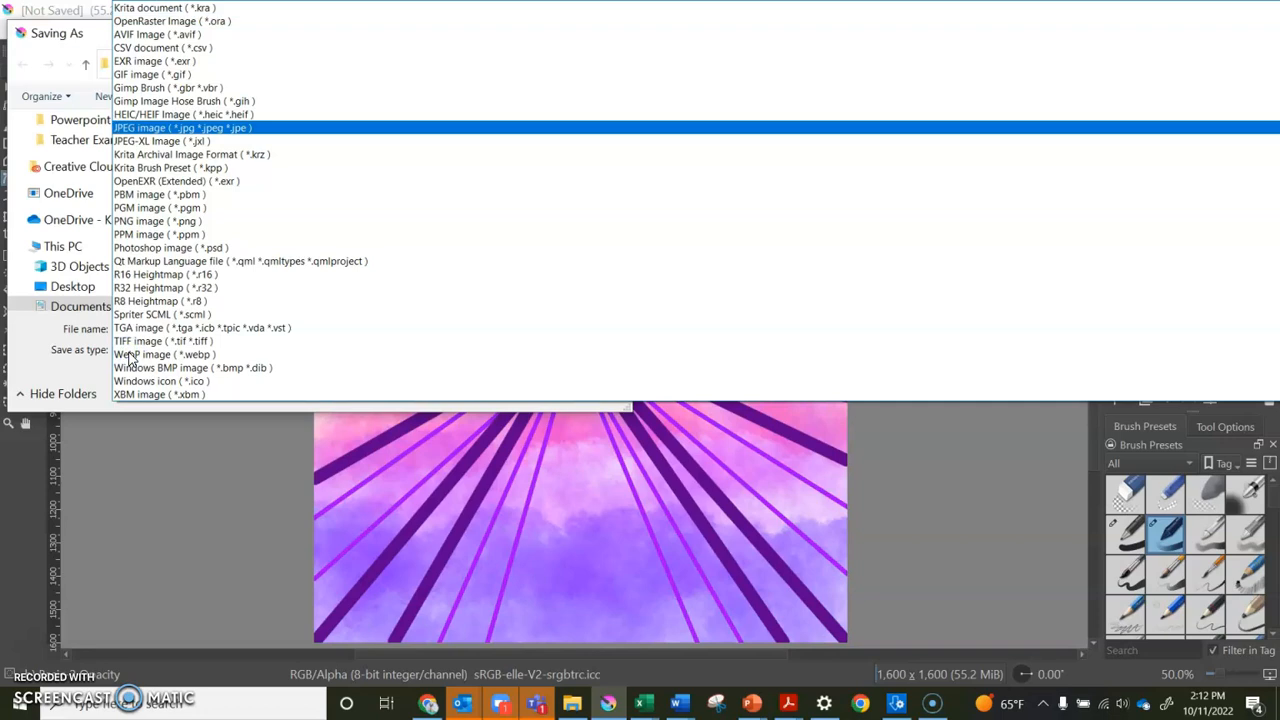
key("Return")
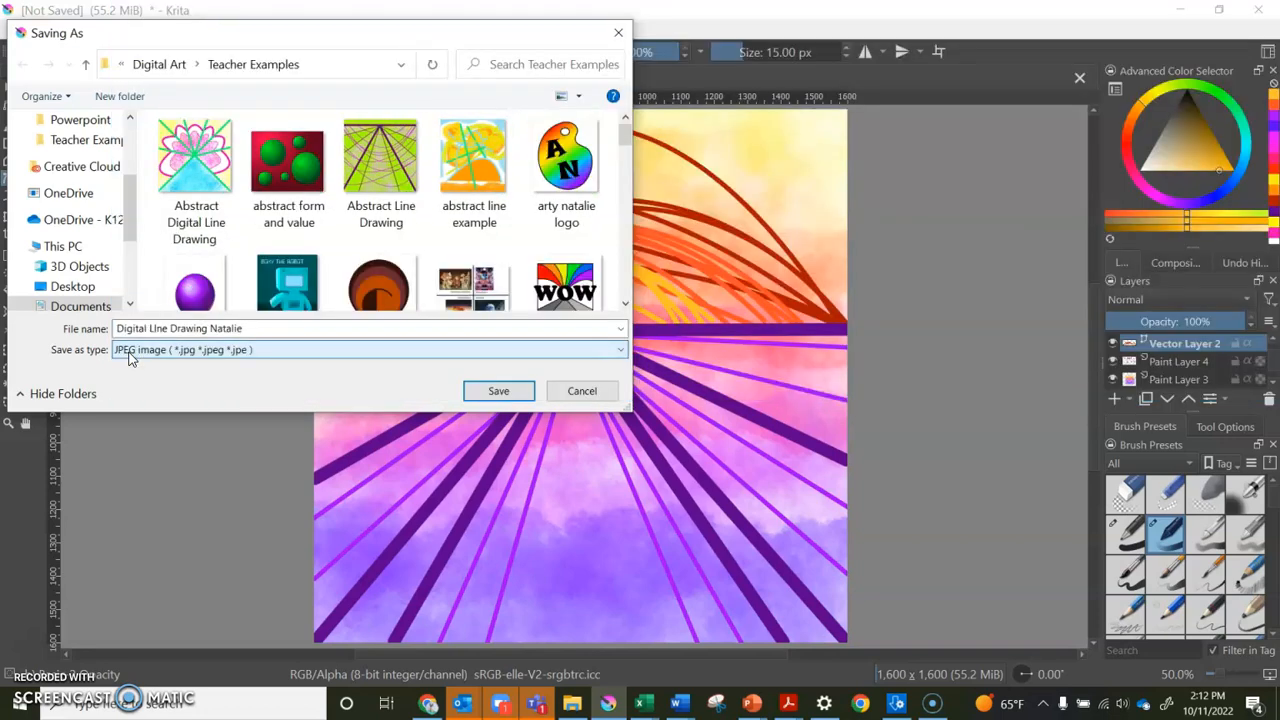
left_click(510, 392)
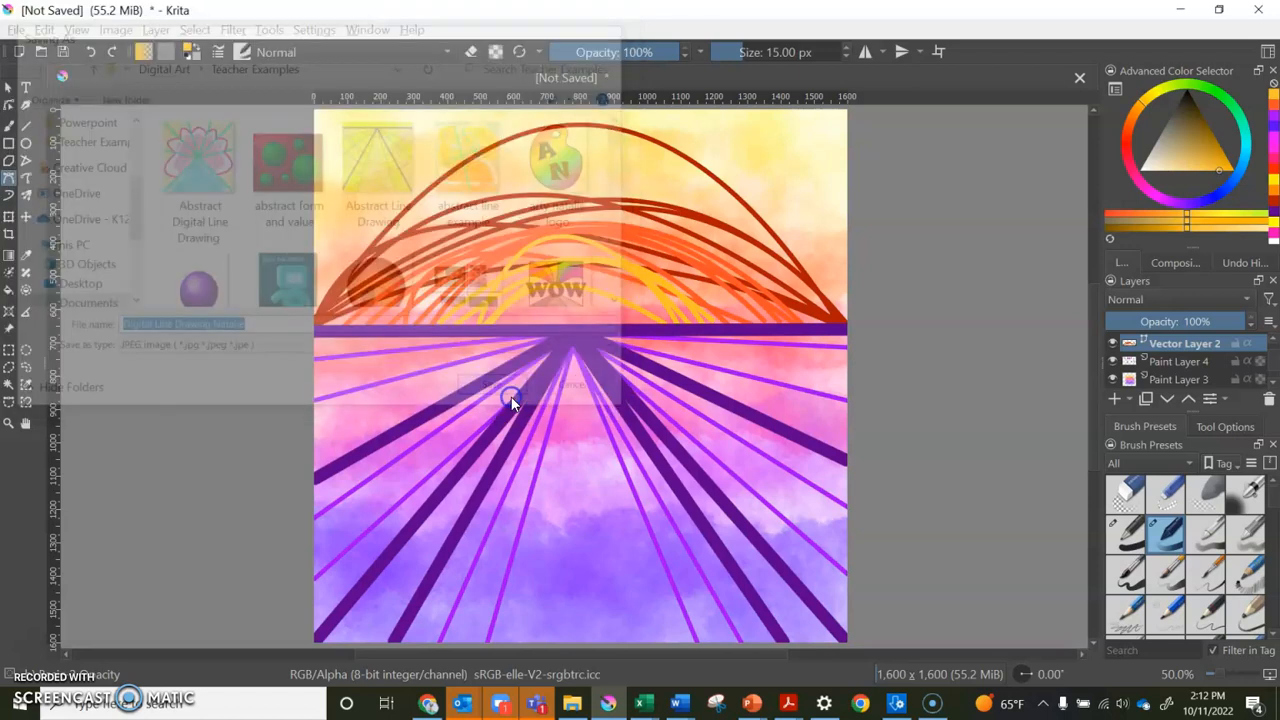
left_click(768, 517)
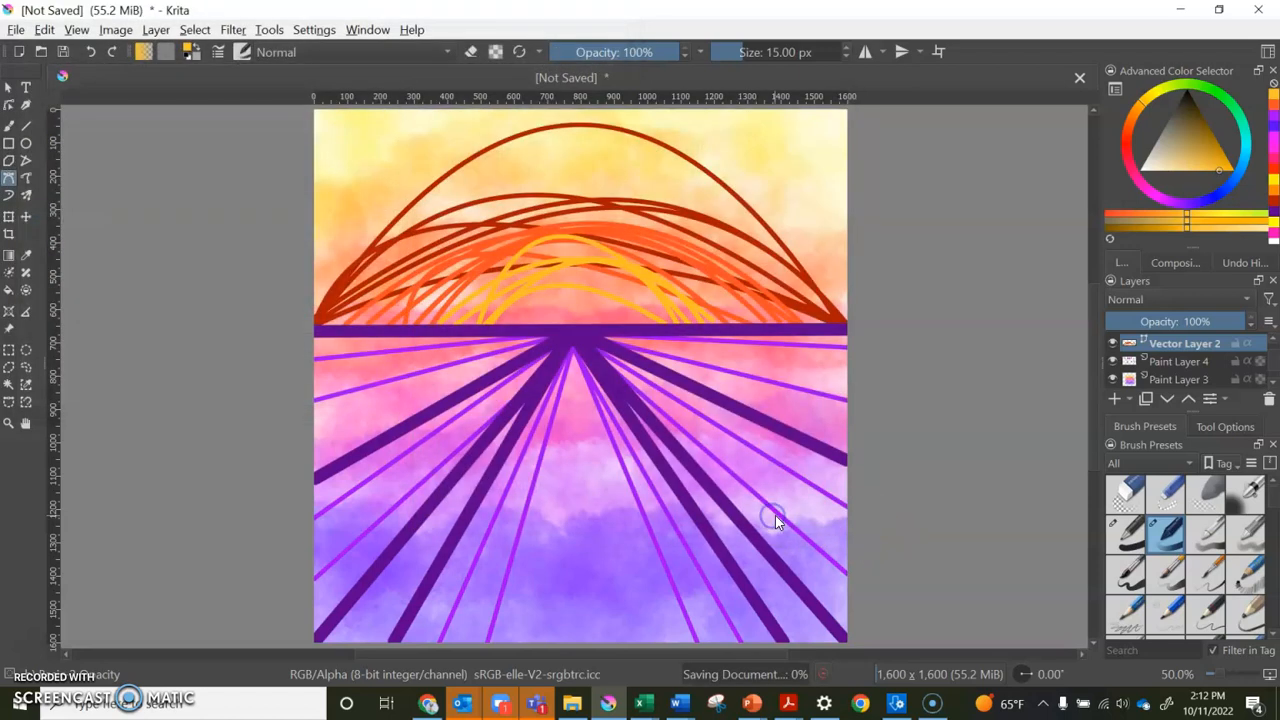